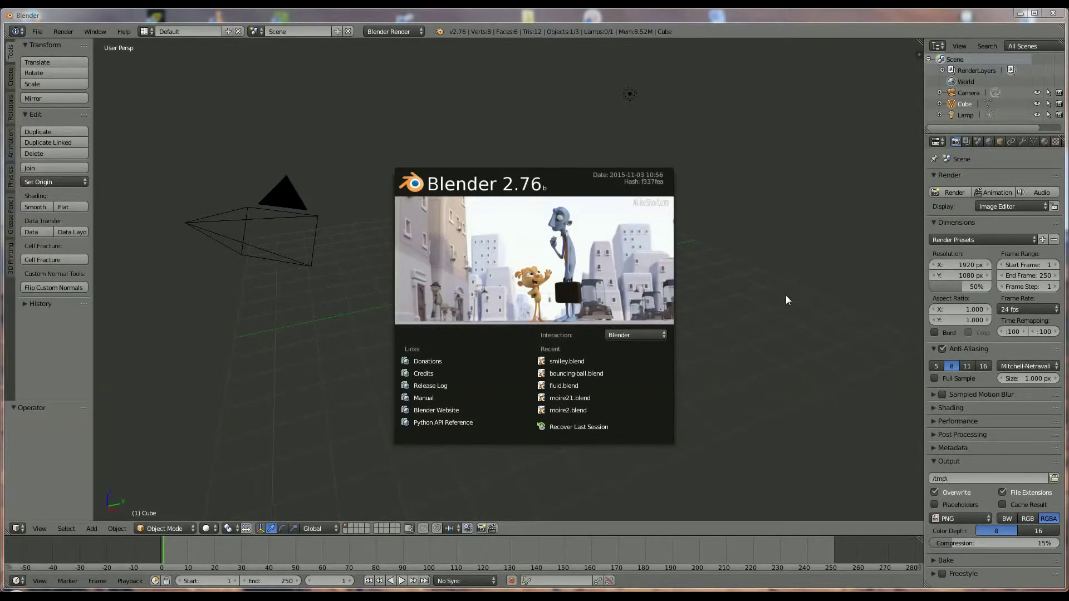
Dismiss the Blender 2.76 splash screen to reveal the default cube, camera and lamp
click(786, 300)
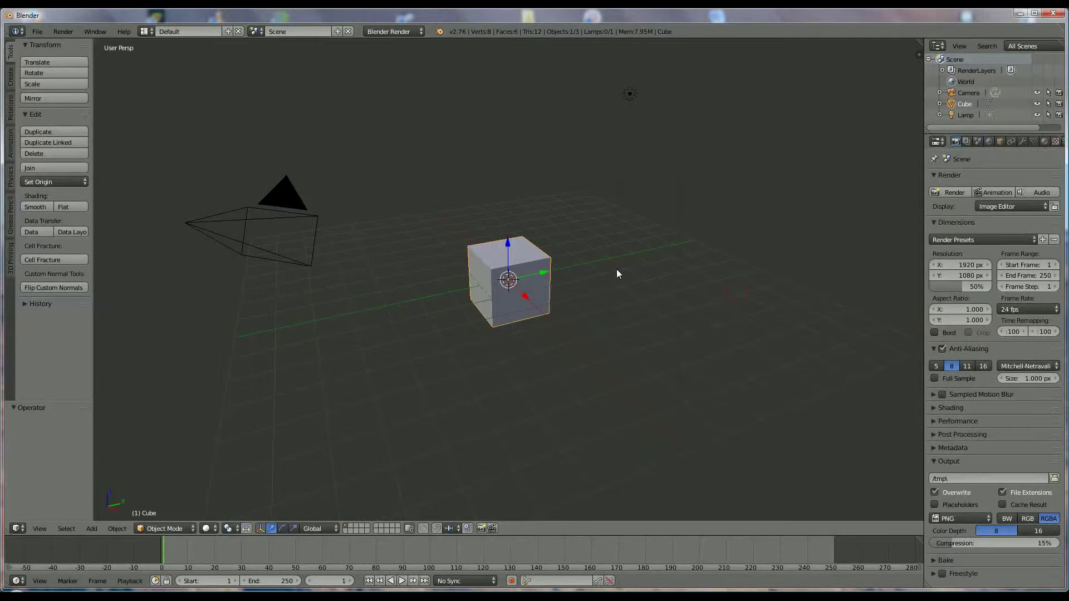
Delete the default cube and add a mesh plane in Top view
key(x)
click(528, 260)
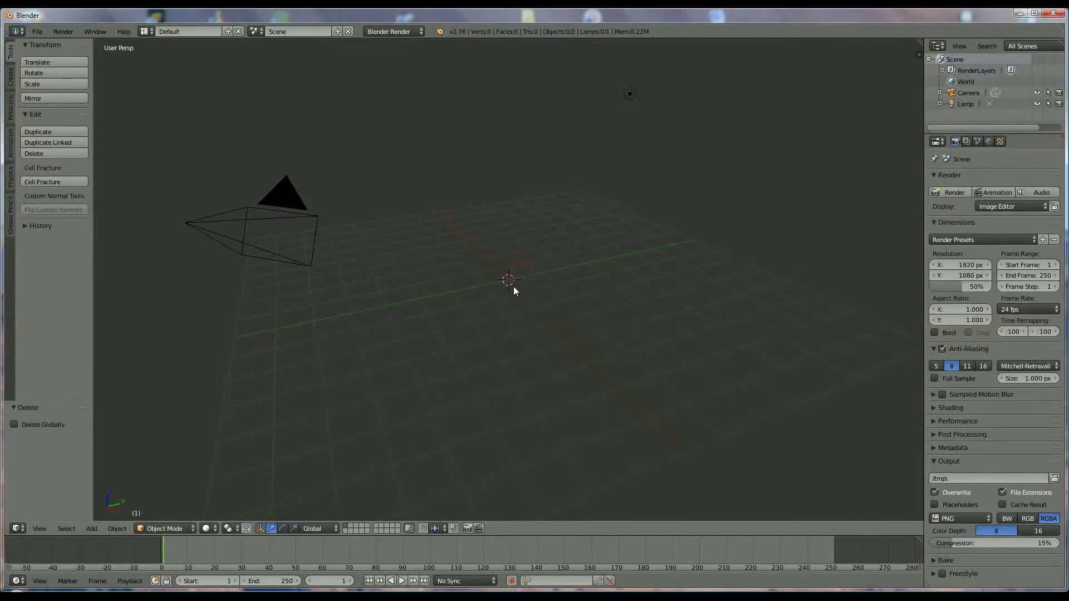
key(KP_7)
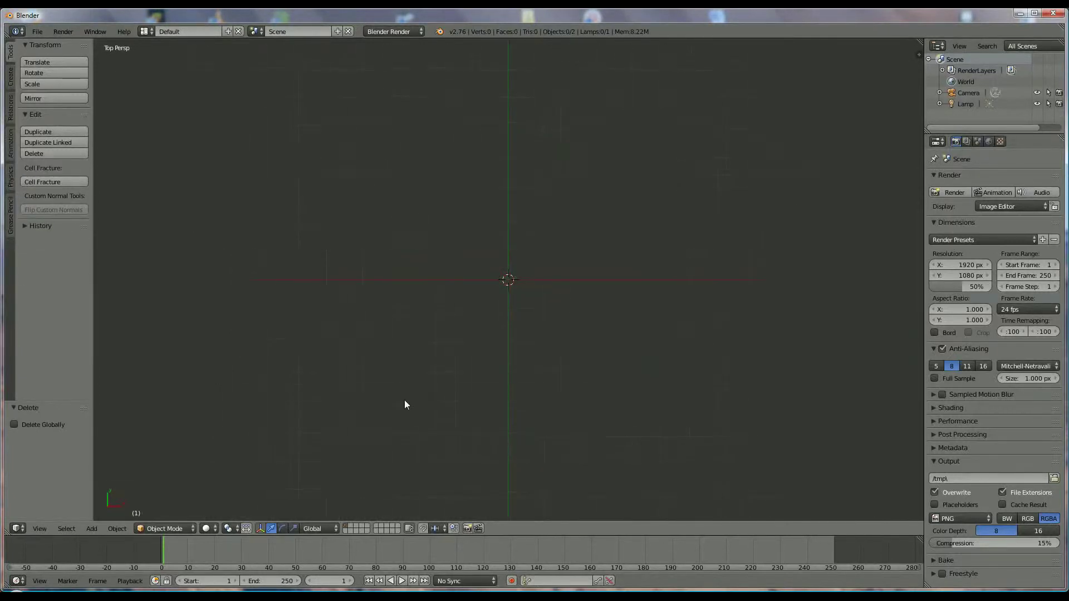
click(91, 528)
mouse_move(108, 517)
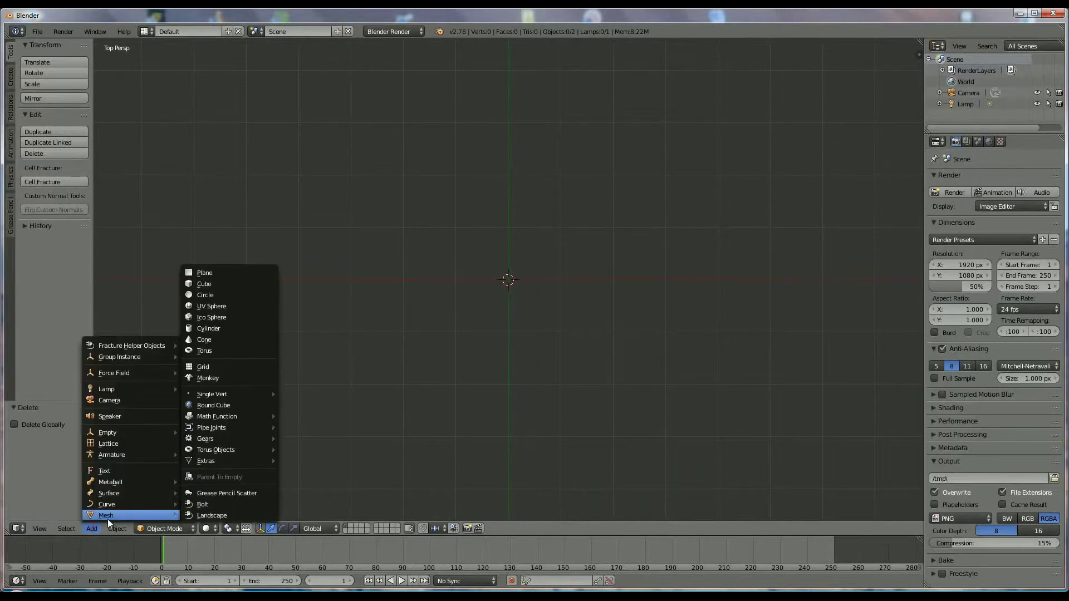
click(238, 273)
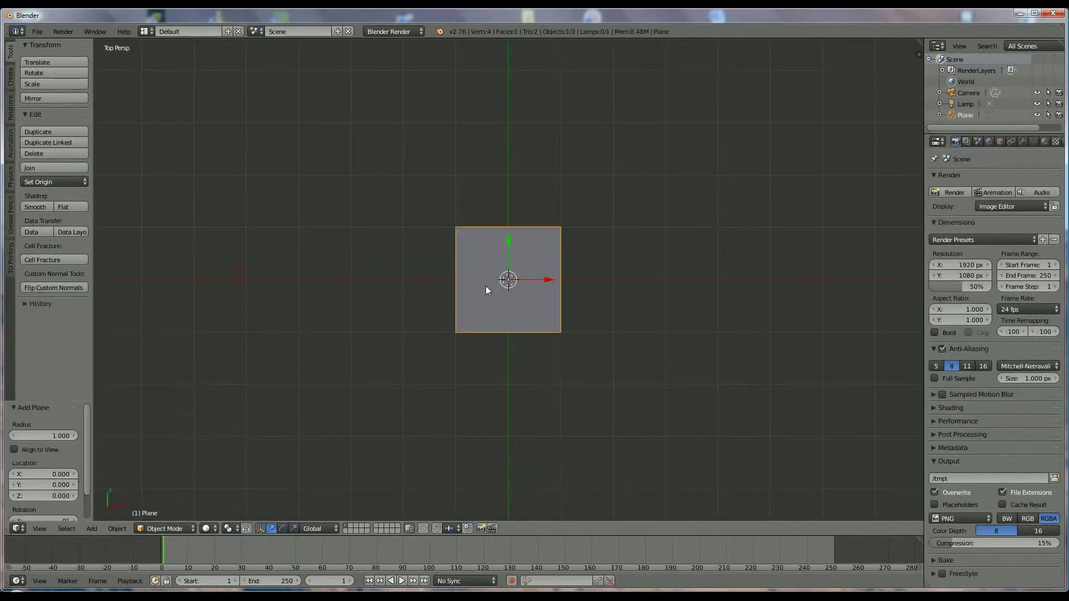
scroll(479, 278, up, 3)
Enter Edit Mode and subdivide the plane four times into a 16×16 grid
click(179, 527)
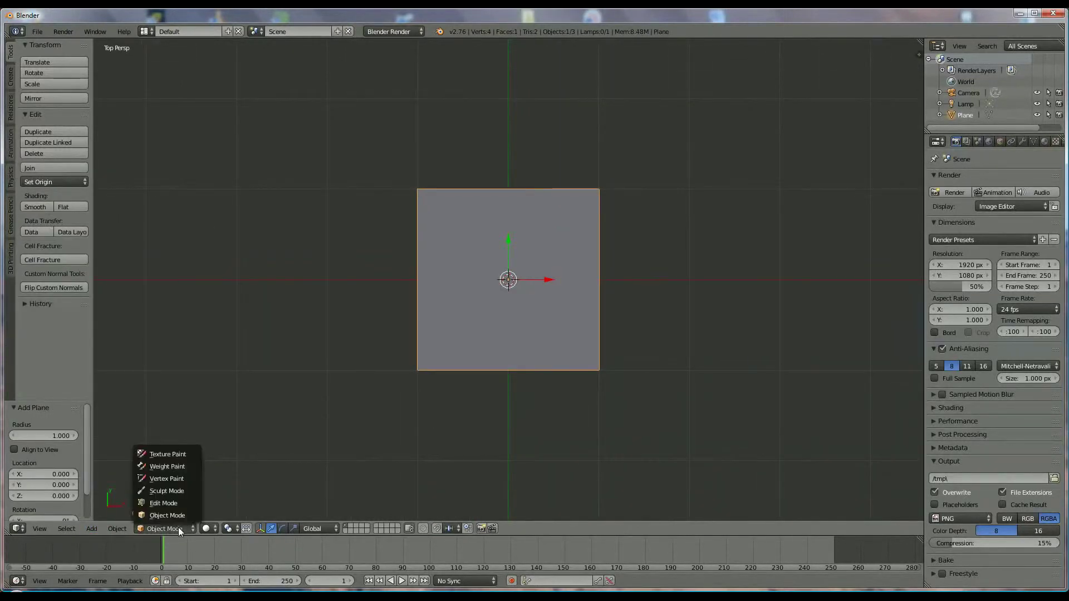
click(163, 503)
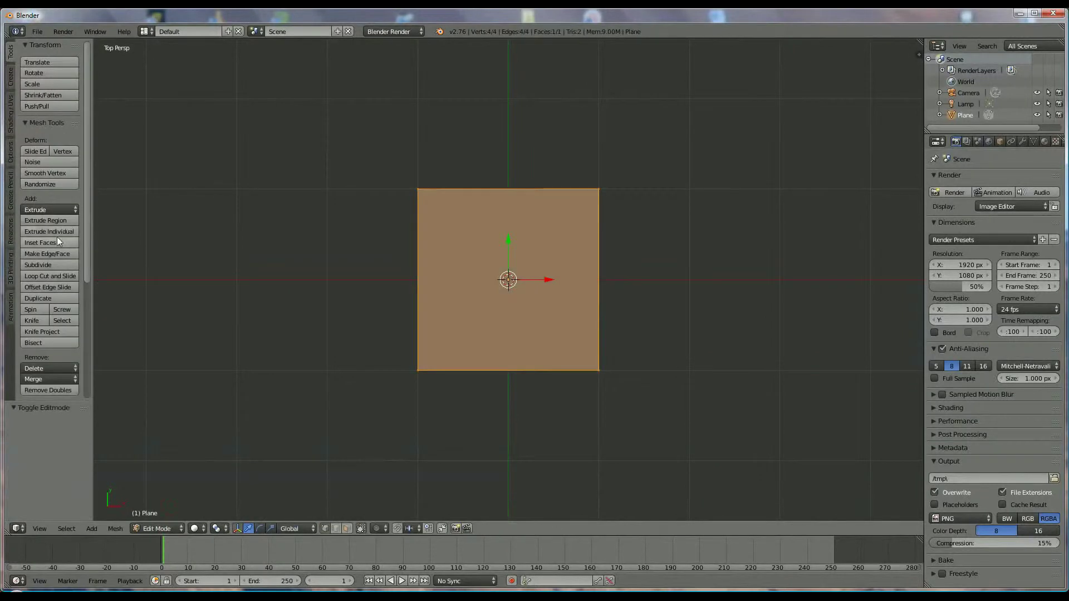
click(49, 264)
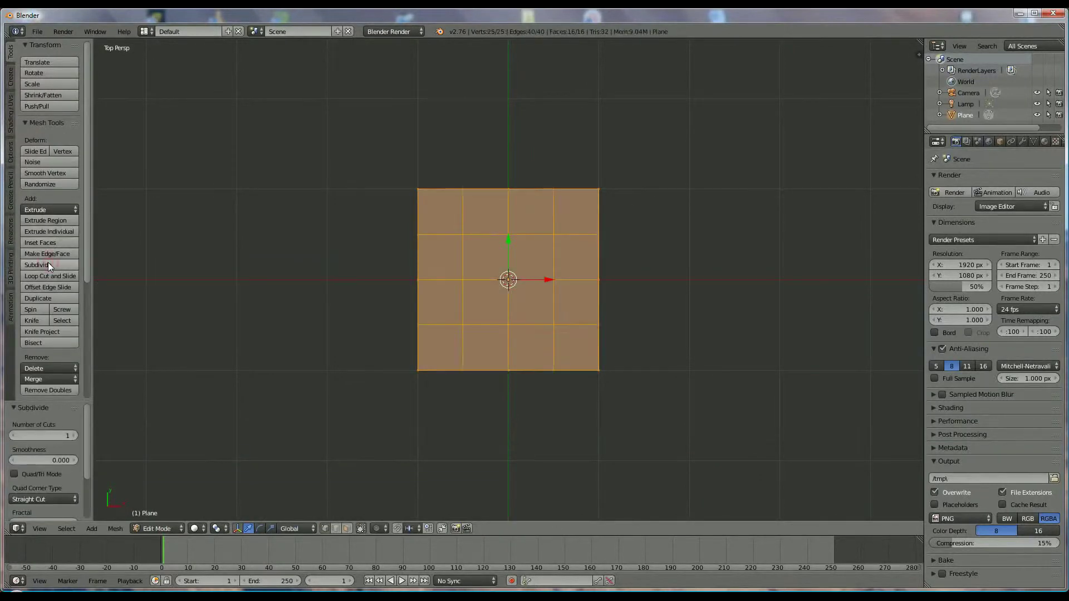
click(48, 264)
click(48, 264)
click(47, 264)
scroll(522, 373, up, 4)
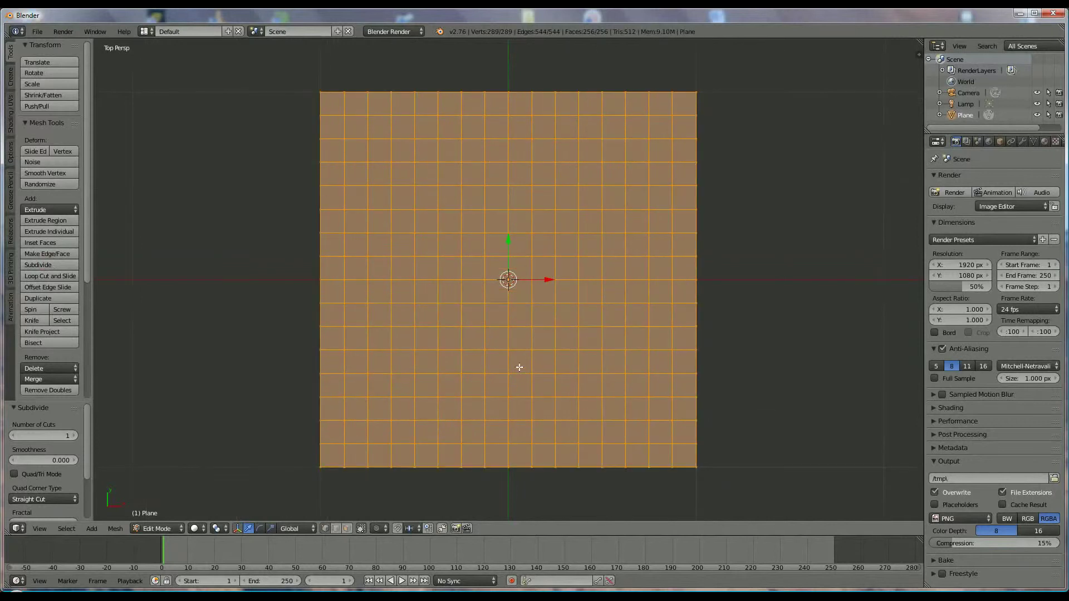
In face select mode, select a 3×3 block of faces for the left eye
click(346, 529)
right_click(376, 149)
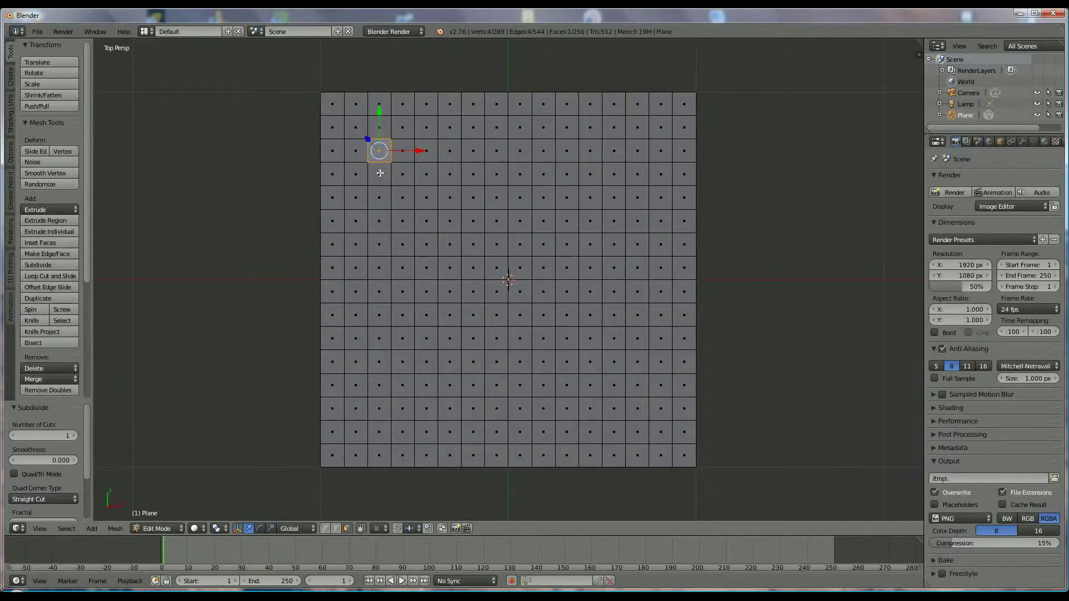
shift+right_click(380, 173)
shift+right_click(380, 196)
shift+right_click(403, 197)
shift+right_click(404, 175)
shift+right_click(410, 152)
shift+right_click(426, 152)
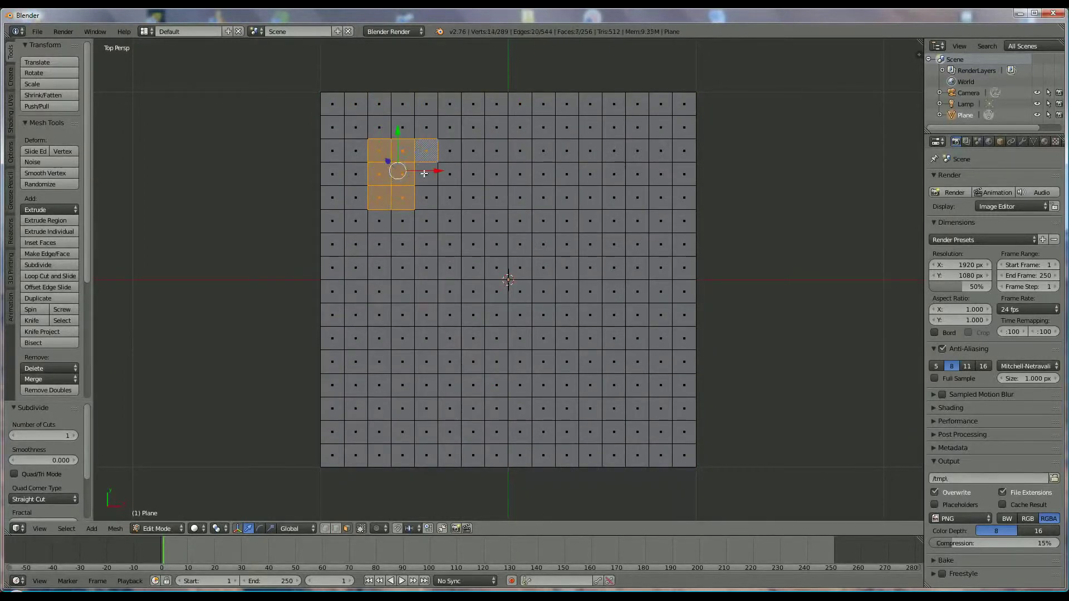
shift+right_click(427, 175)
shift+right_click(427, 198)
Add a 3×3 block of faces for the right eye
shift+right_click(640, 154)
shift+right_click(614, 150)
shift+right_click(590, 150)
shift+right_click(589, 175)
shift+right_click(614, 175)
shift+right_click(635, 175)
shift+right_click(637, 198)
shift+right_click(614, 198)
shift+right_click(593, 198)
shift+right_click(593, 221)
shift+right_click(592, 220)
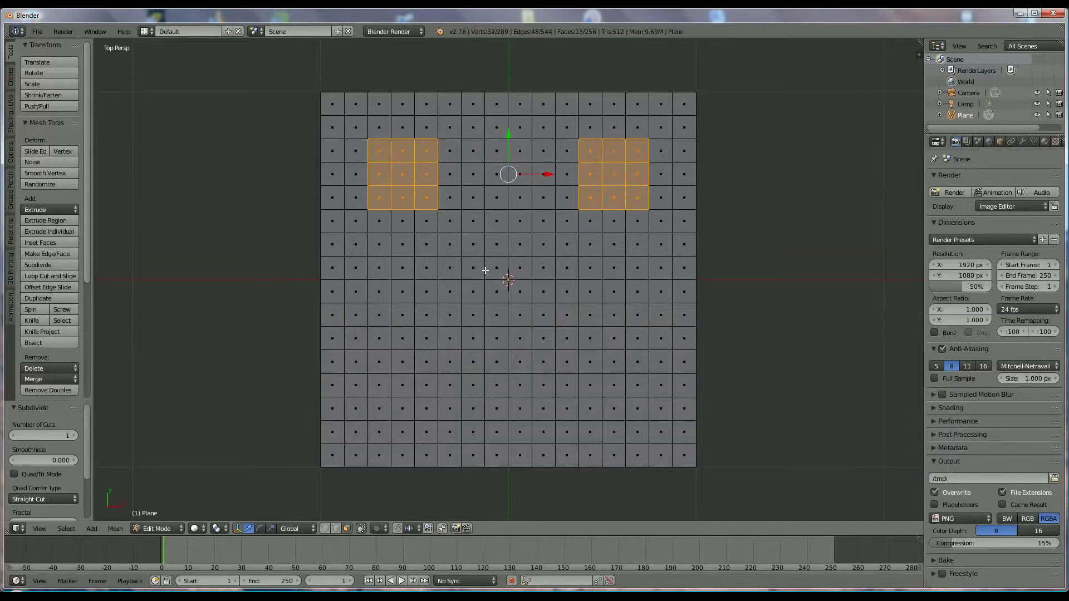
Add a 2×2 block of faces for the nose
shift+right_click(497, 247)
shift+right_click(497, 267)
shift+right_click(520, 245)
shift+right_click(520, 268)
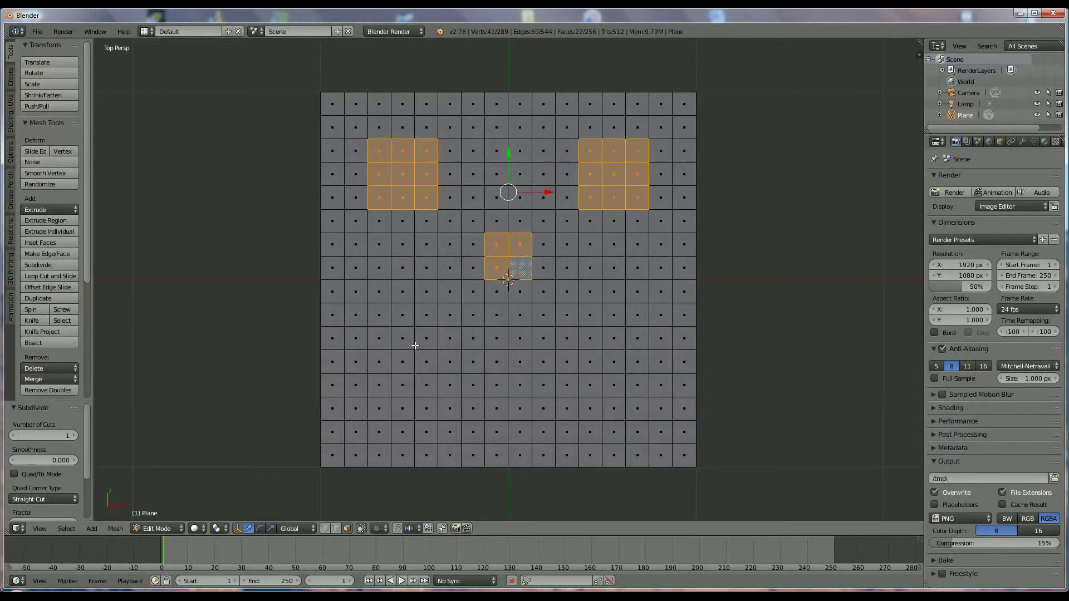
Add a wide two-row band of faces for the mouth, trimming its leftmost column
shift+right_click(385, 384)
shift+right_click(385, 365)
shift+right_click(401, 364)
shift+right_click(403, 385)
shift+right_click(426, 383)
shift+right_click(427, 362)
shift+right_click(449, 362)
shift+right_click(450, 383)
shift+right_click(473, 383)
shift+right_click(473, 363)
shift+right_click(496, 363)
shift+right_click(496, 384)
shift+right_click(519, 384)
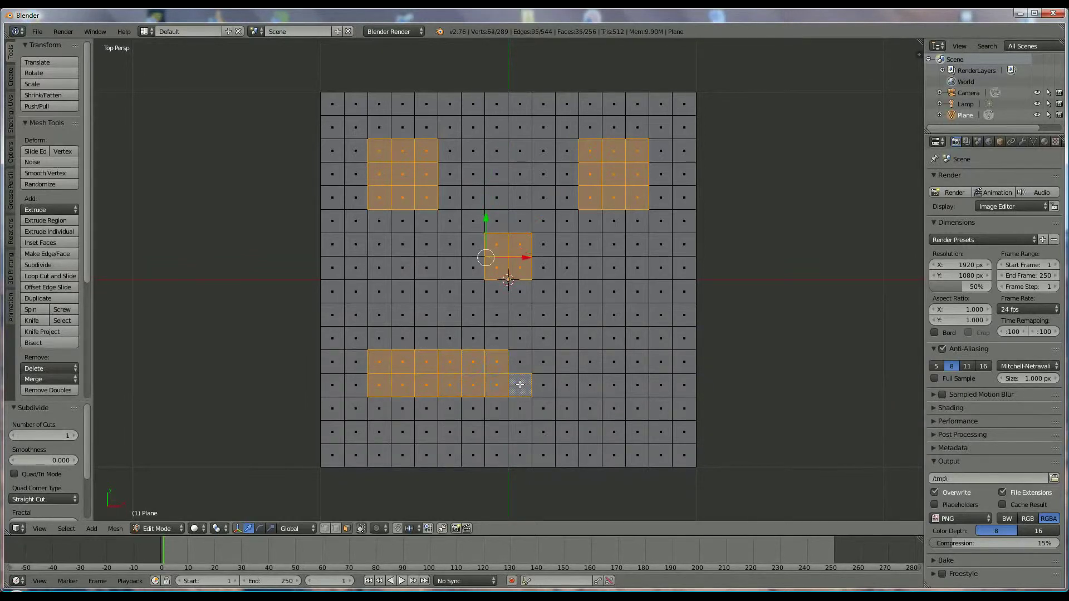
shift+right_click(520, 363)
shift+right_click(543, 363)
shift+right_click(543, 384)
shift+right_click(566, 385)
shift+right_click(568, 363)
shift+right_click(590, 364)
shift+right_click(591, 384)
shift+right_click(613, 382)
shift+right_click(615, 363)
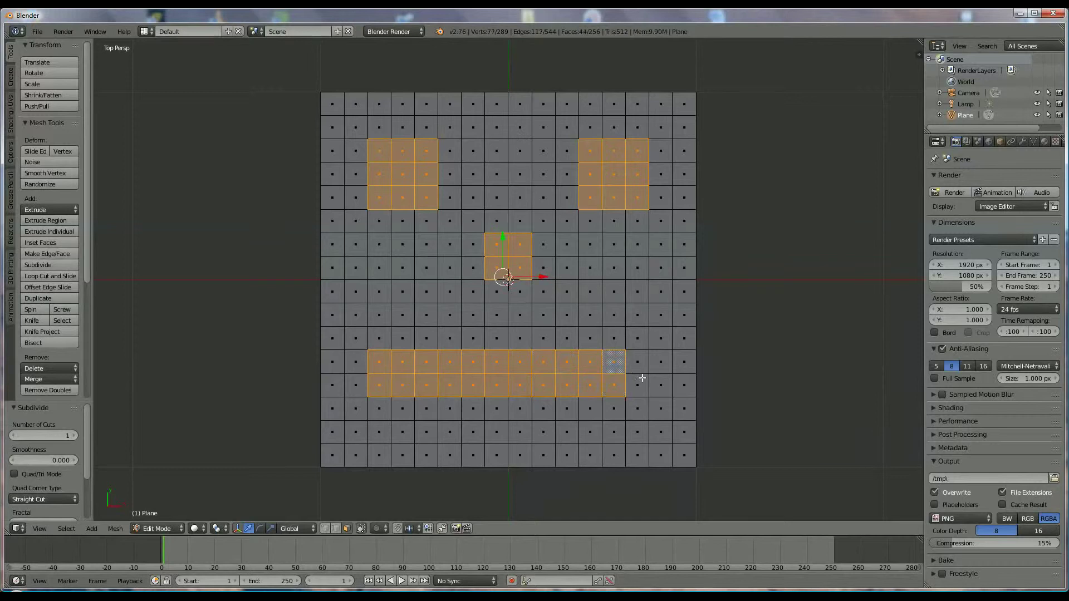
shift+right_click(382, 362)
shift+right_click(382, 362)
shift+right_click(382, 385)
shift+right_click(381, 384)
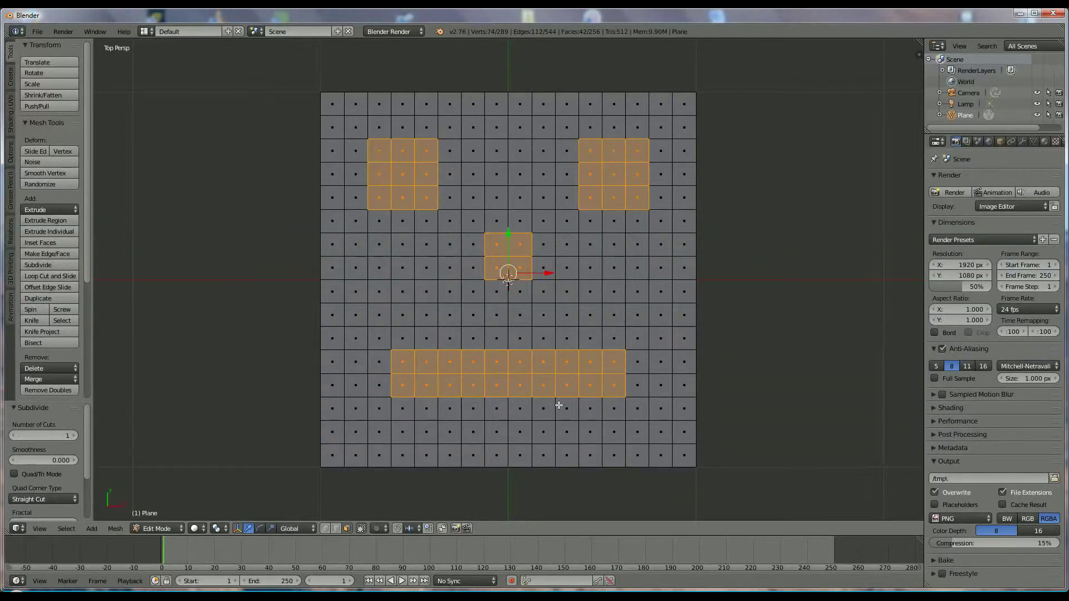
Delete the selected faces to cut the holes, then apply a new yellow-coloured material named 'yellow'
key(x)
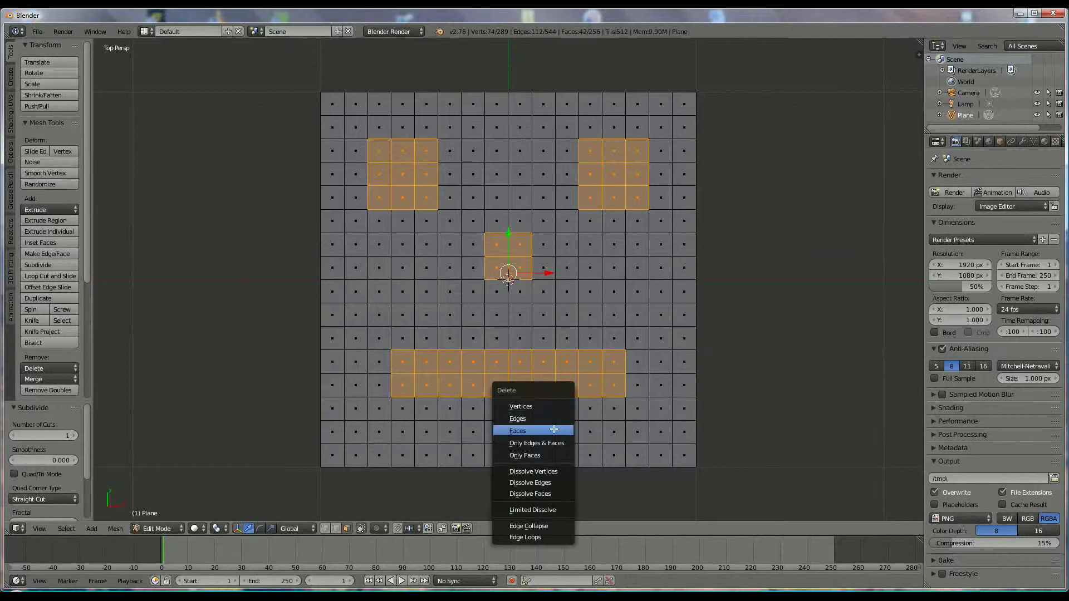
click(553, 431)
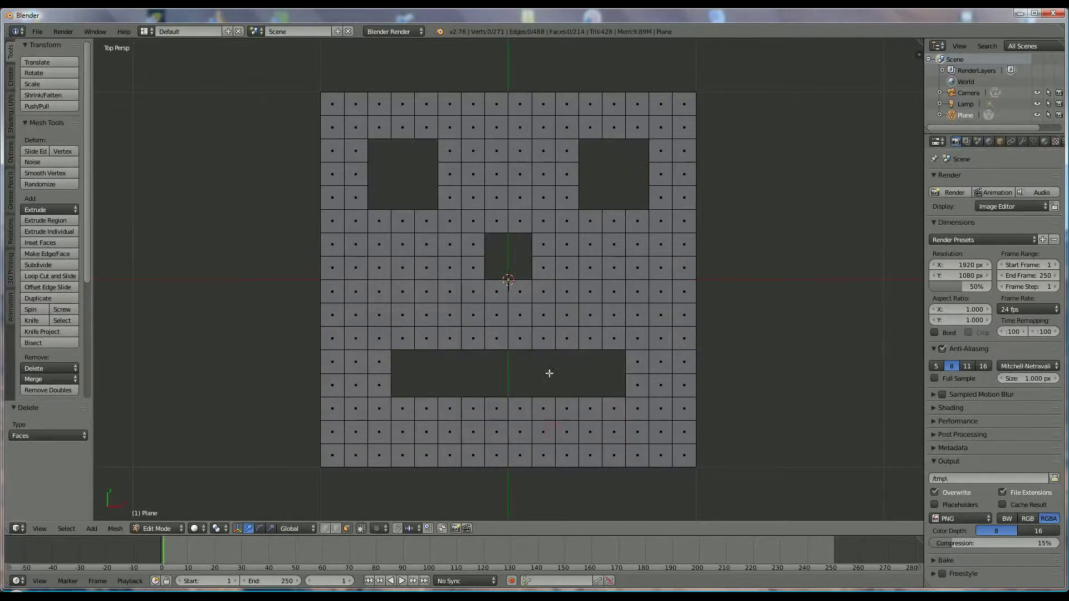
click(1044, 142)
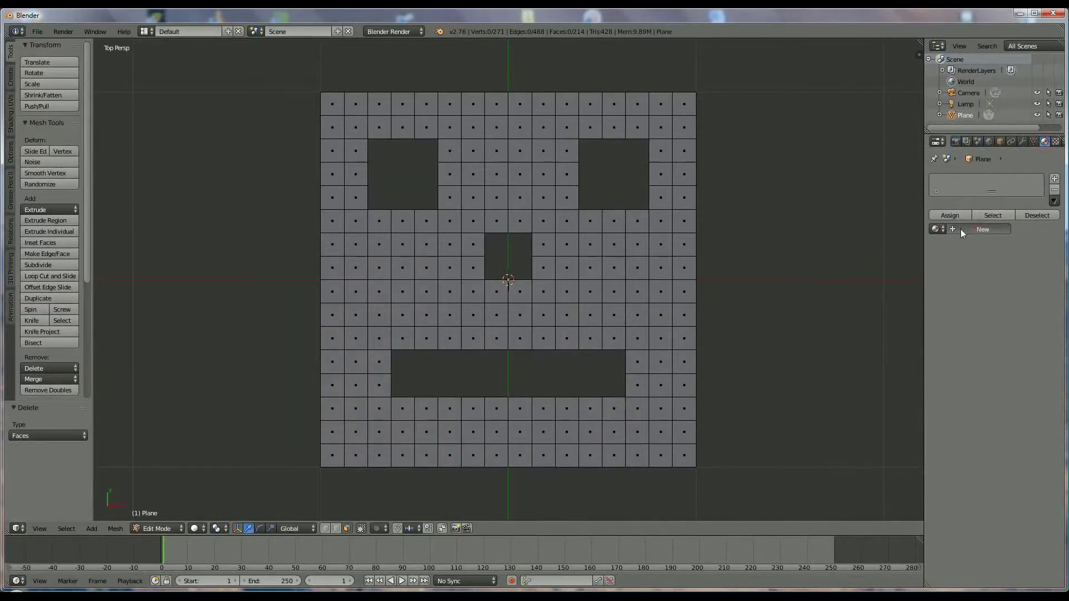
click(979, 228)
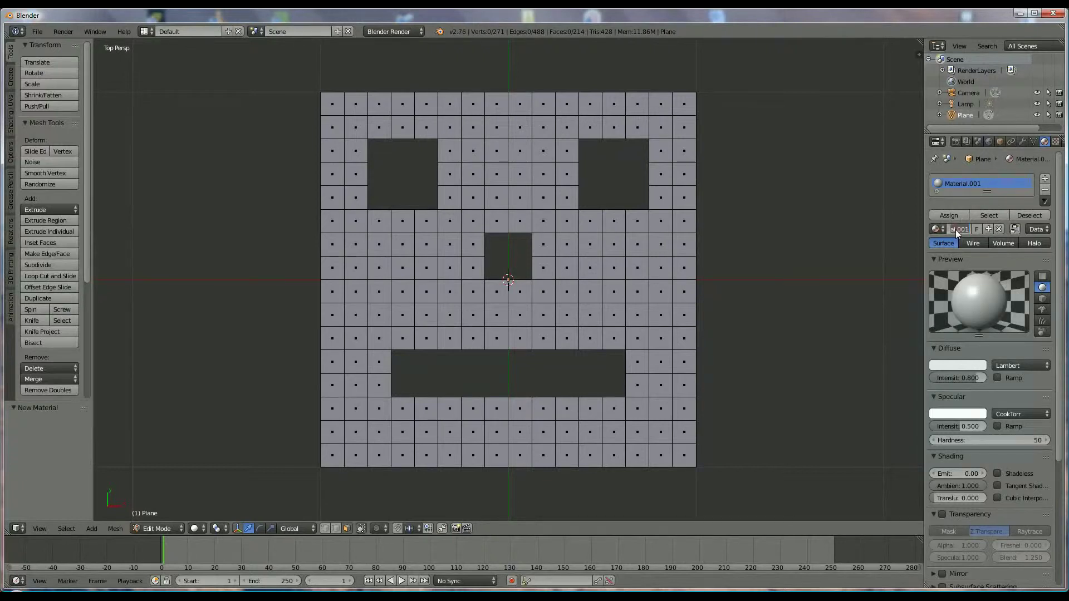
text(yellow)
key(Return)
click(957, 365)
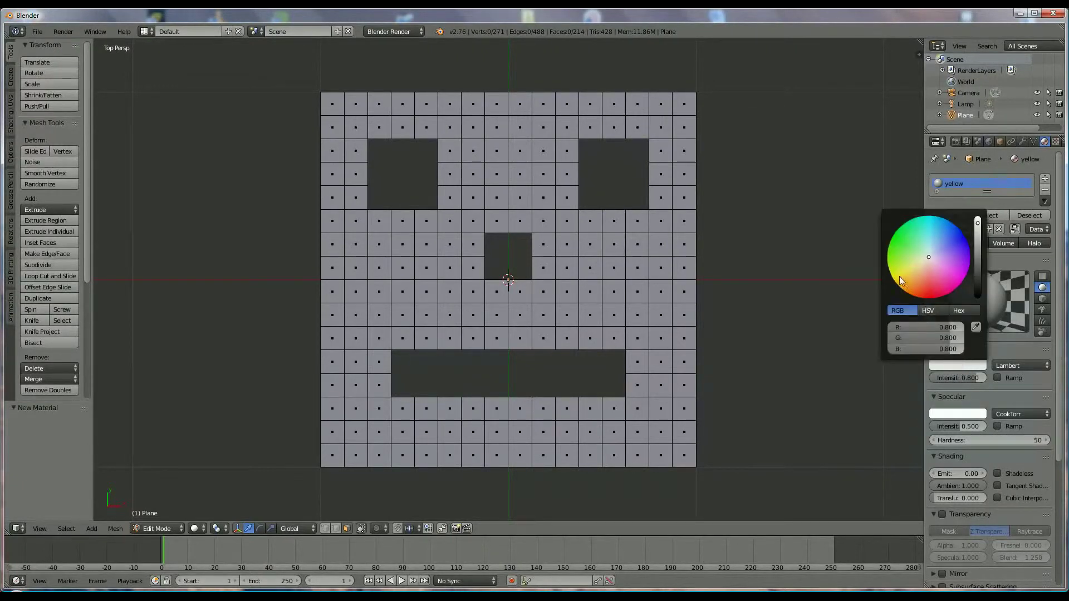
drag(896, 277, 890, 278)
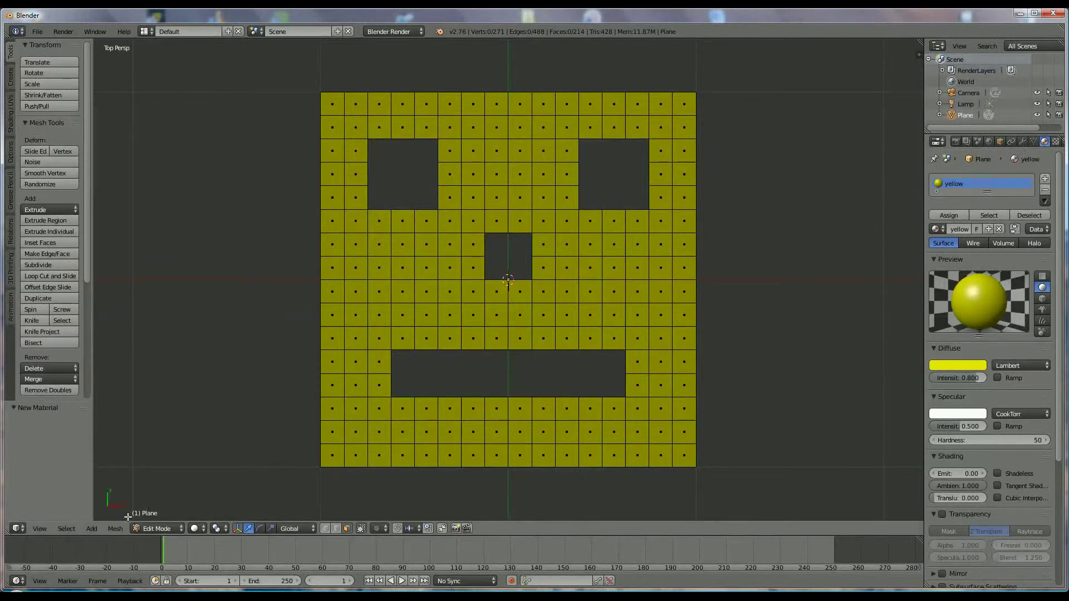
Briefly view the face in Object Mode, then return to Edit Mode
click(155, 530)
click(163, 515)
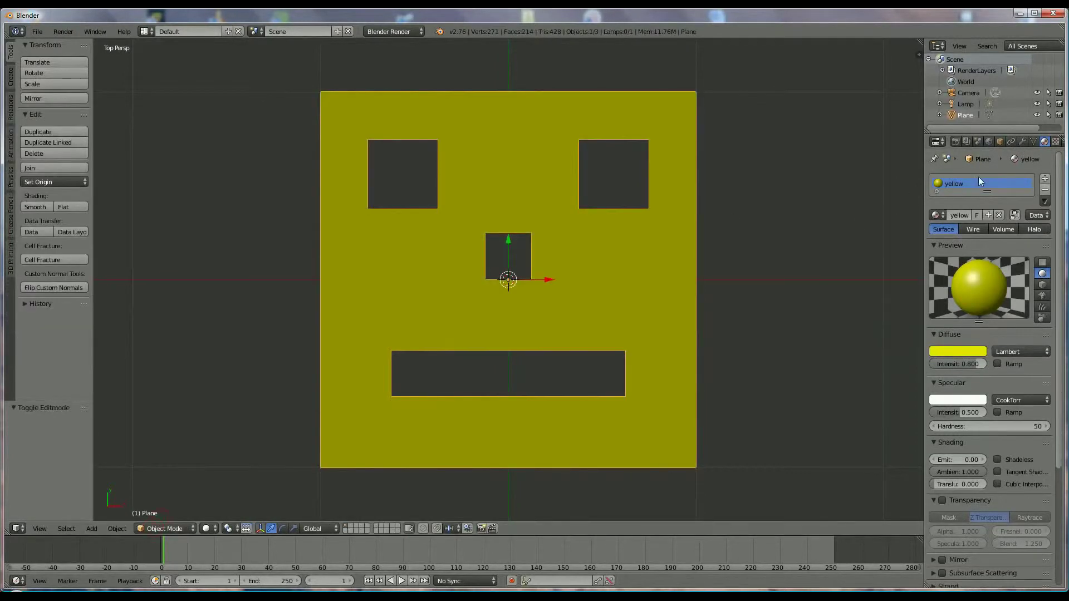
click(176, 527)
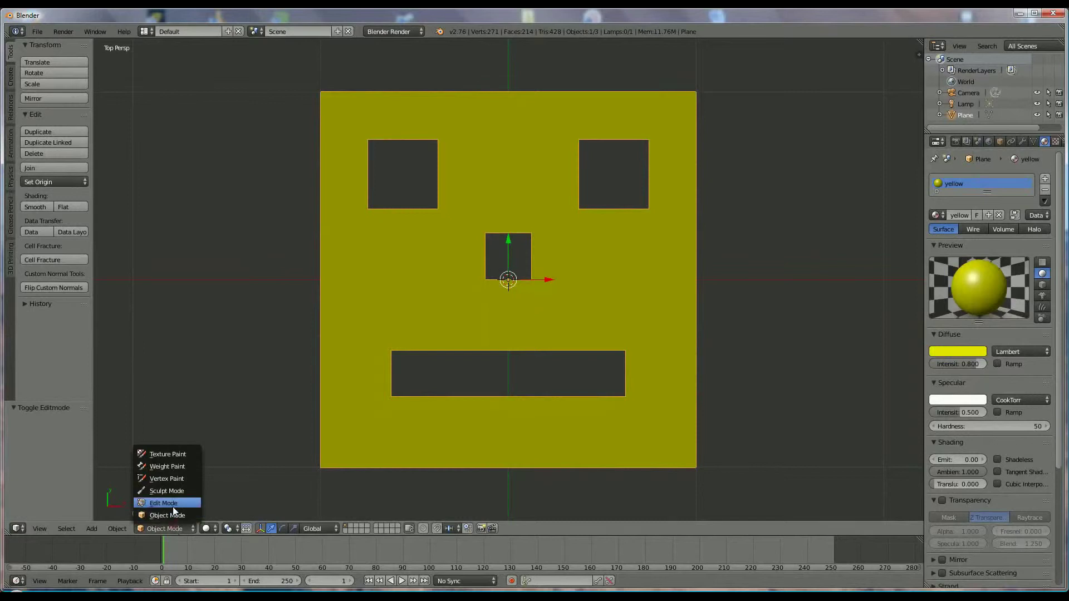
click(172, 507)
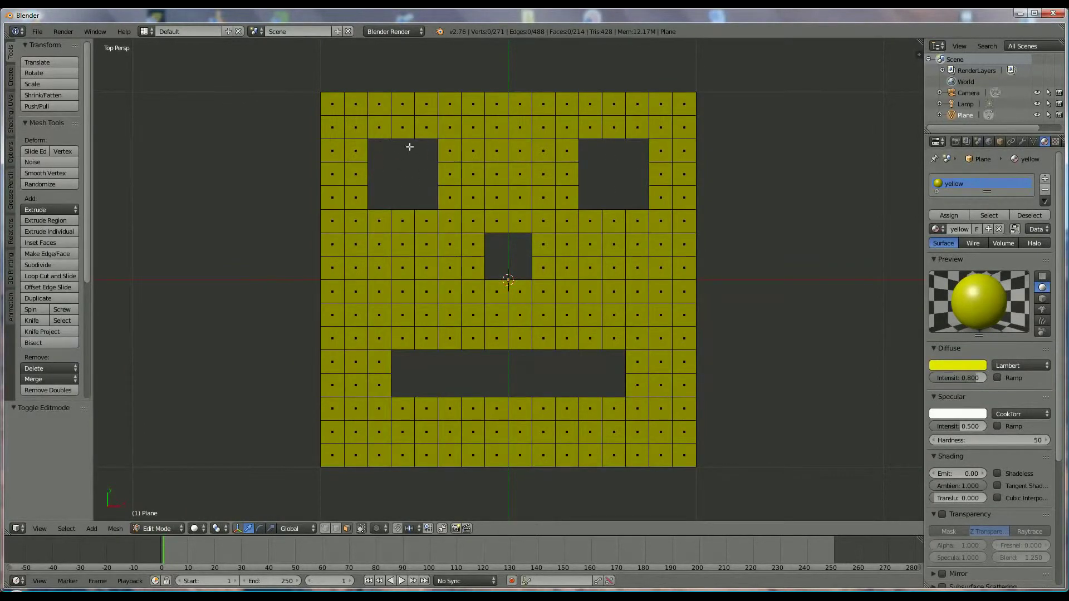
Round the left eye hole's edge loop into a circle with To Sphere
click(337, 529)
right_click(413, 139)
alt+right_click(406, 209)
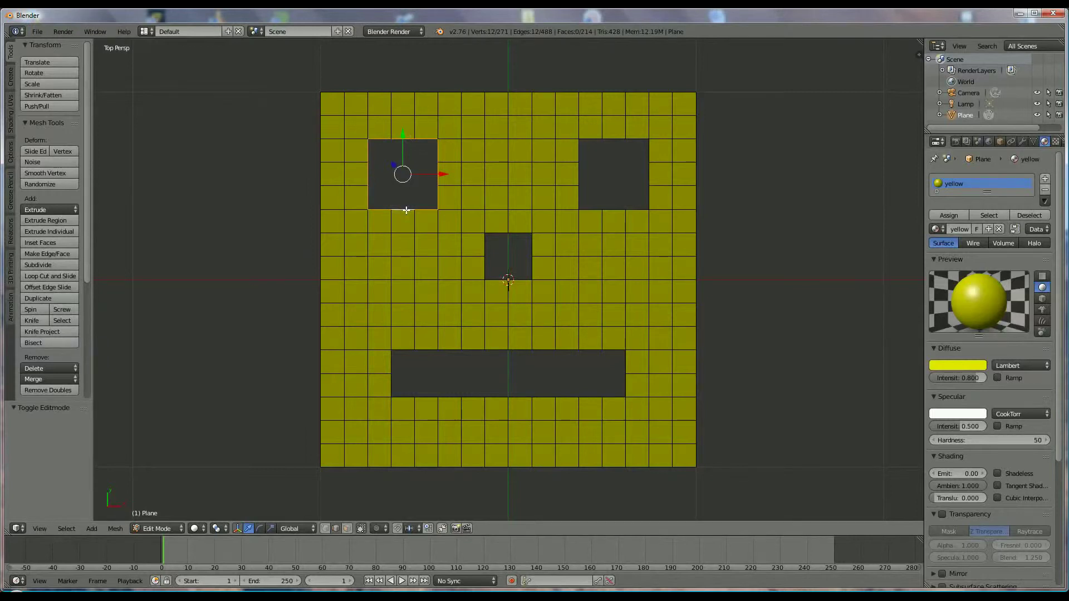
key(shift+alt+s)
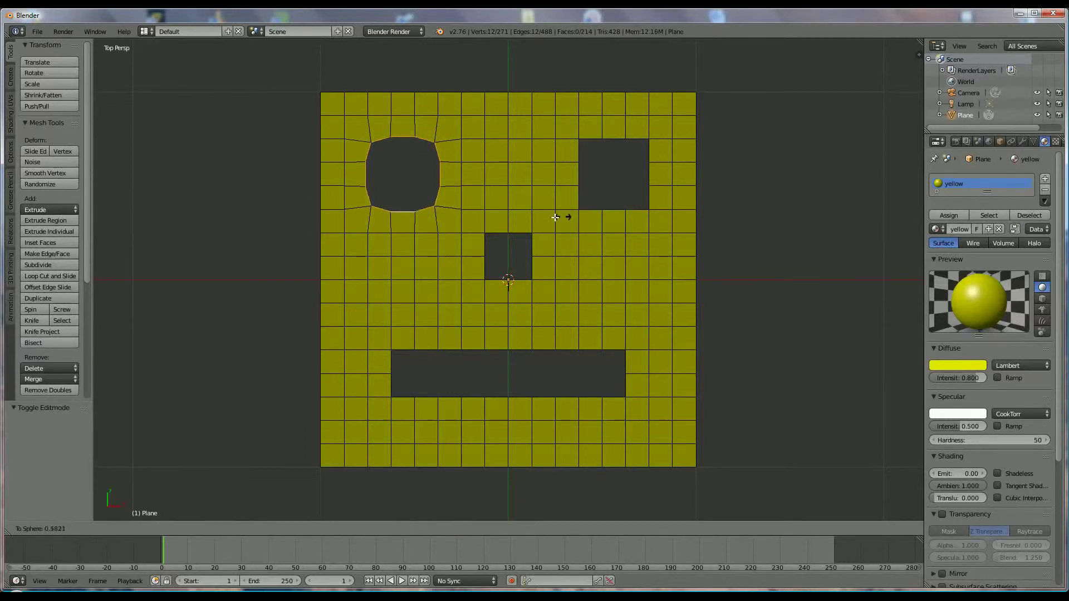
click(776, 208)
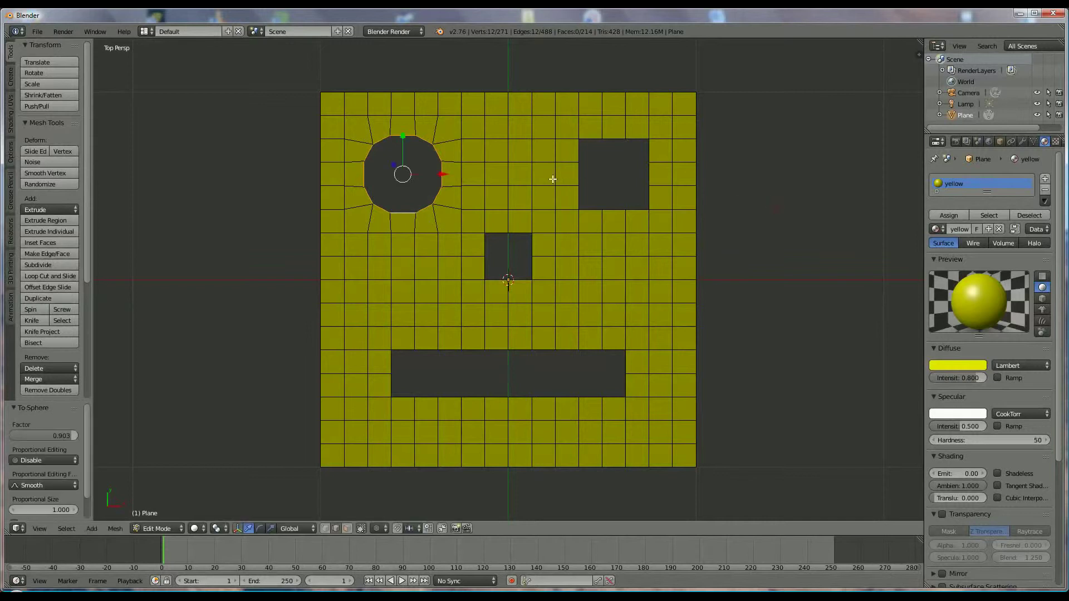
Round the right eye hole's edge loop fully with To Sphere
right_click(613, 139)
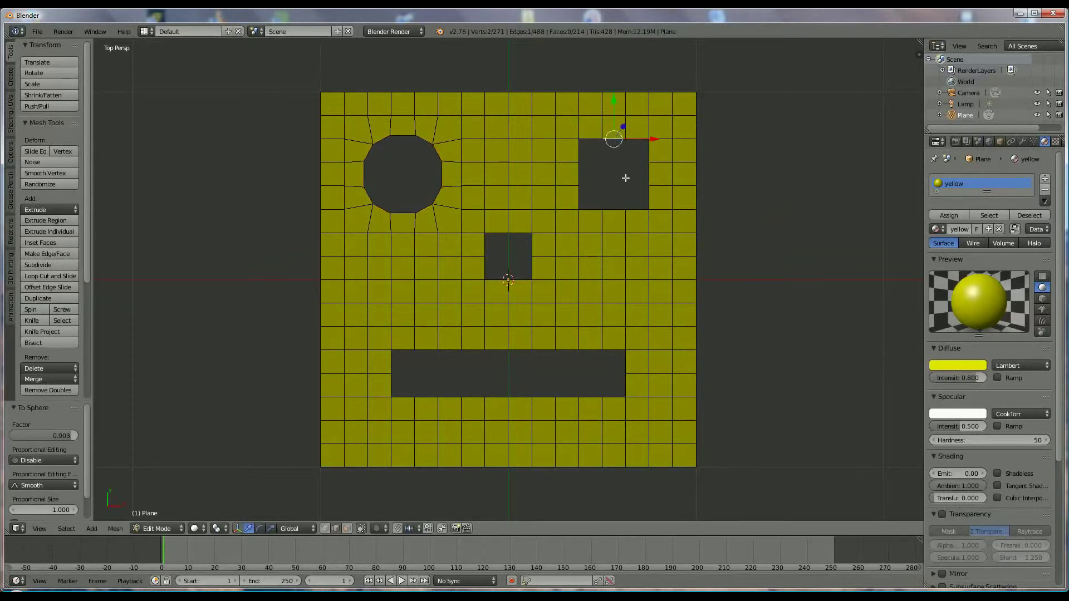
alt+right_click(615, 208)
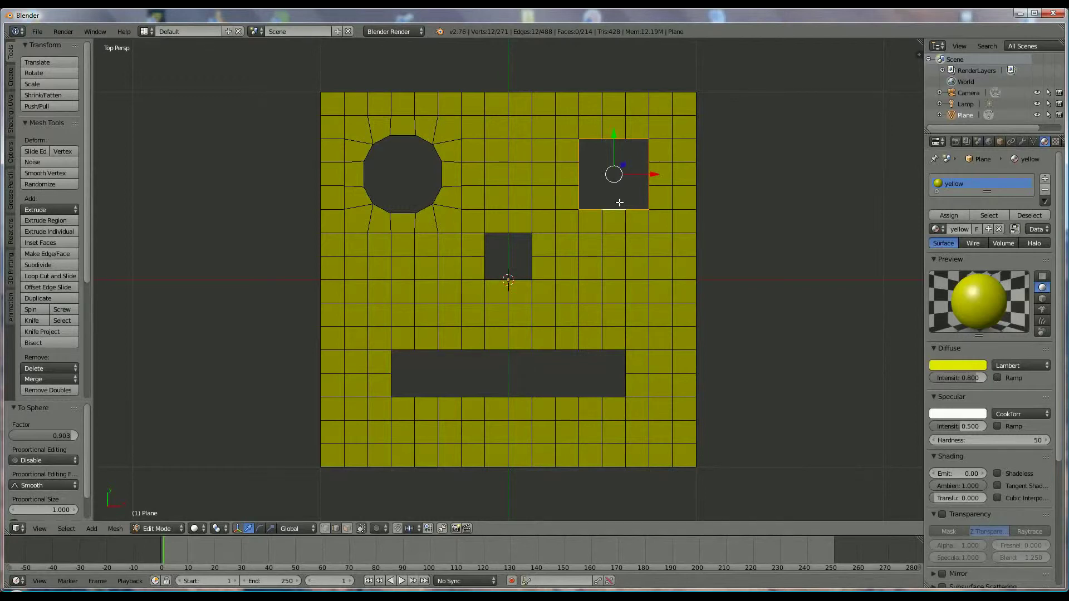
key(shift+alt+s)
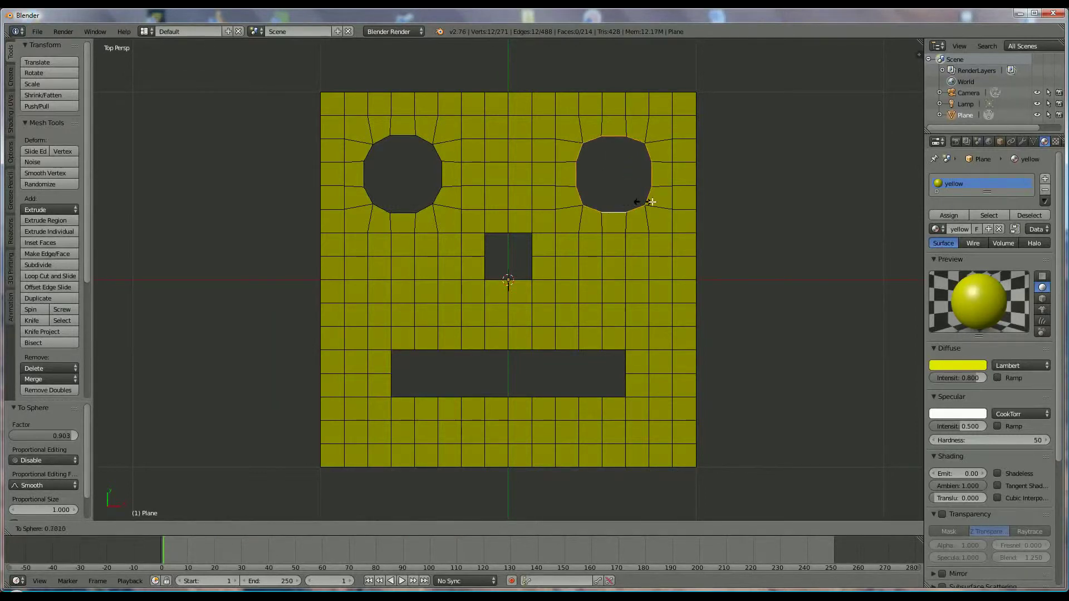
click(852, 215)
Round the nose hole's edge loop with To Sphere
right_click(495, 239)
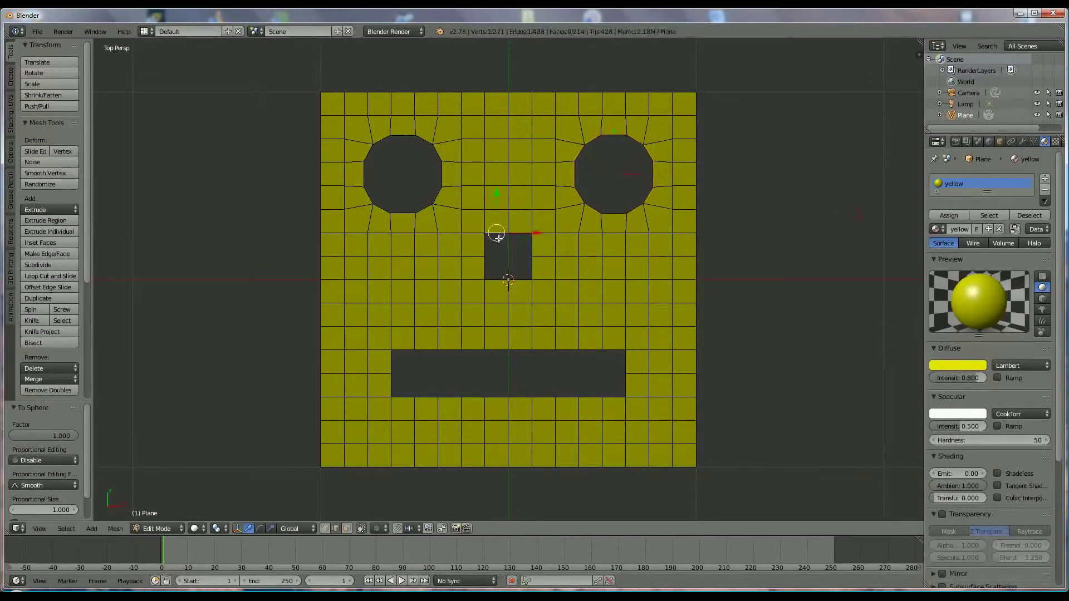
alt+right_click(497, 280)
key(shift+alt+s)
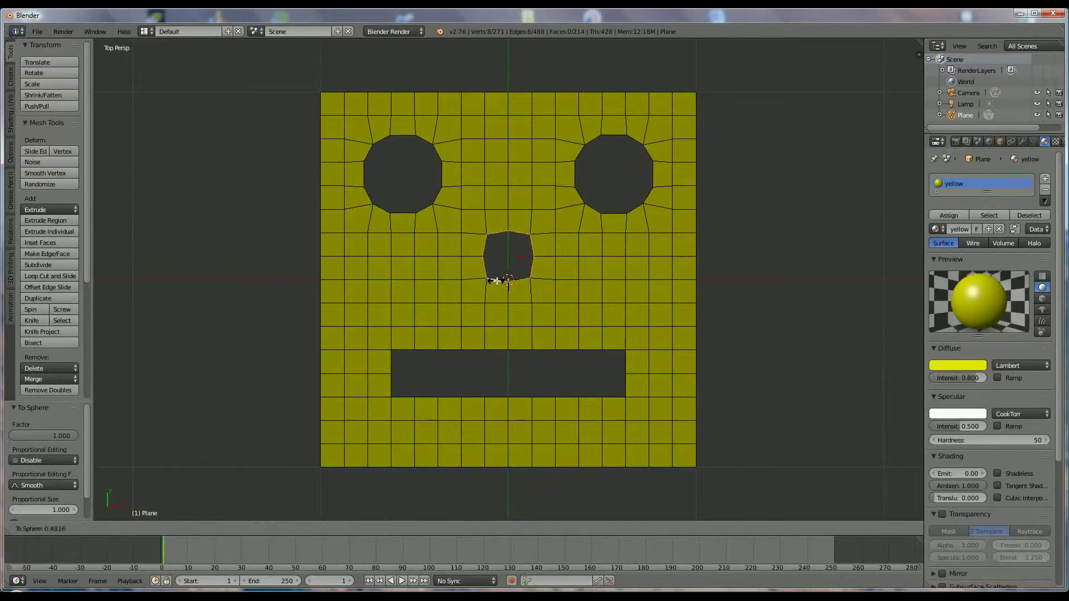
click(827, 293)
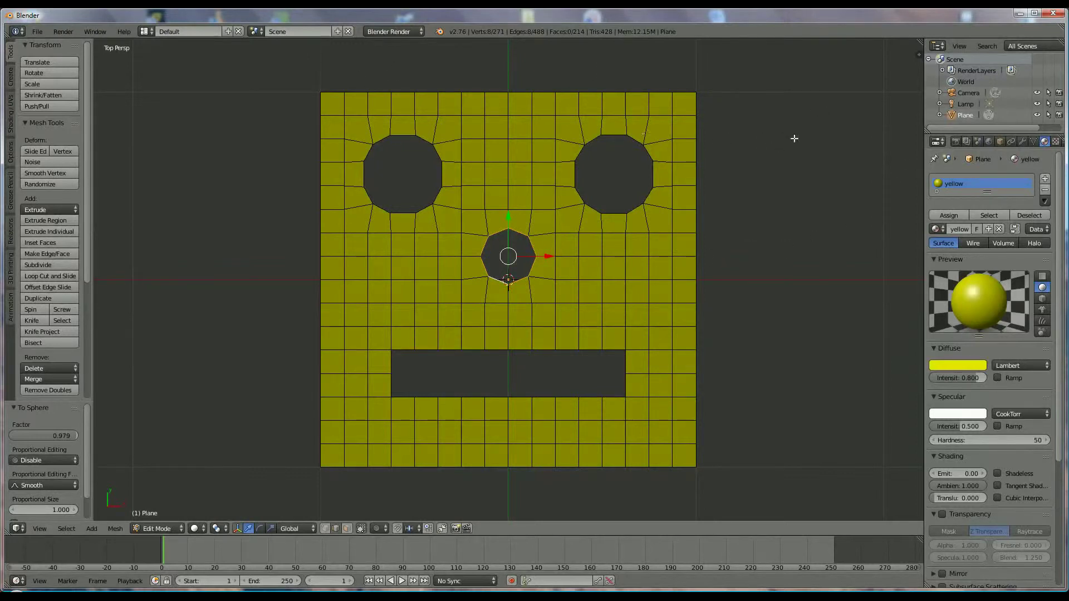
In Object Mode, add a Basis shape key and a second shape key to the plane
click(1033, 141)
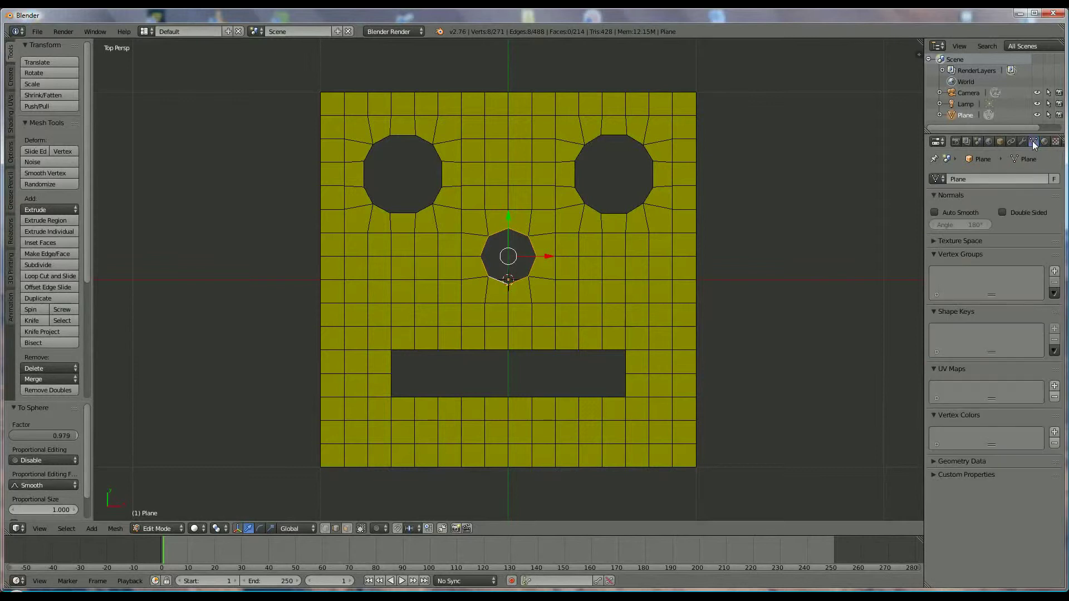
click(154, 526)
click(159, 519)
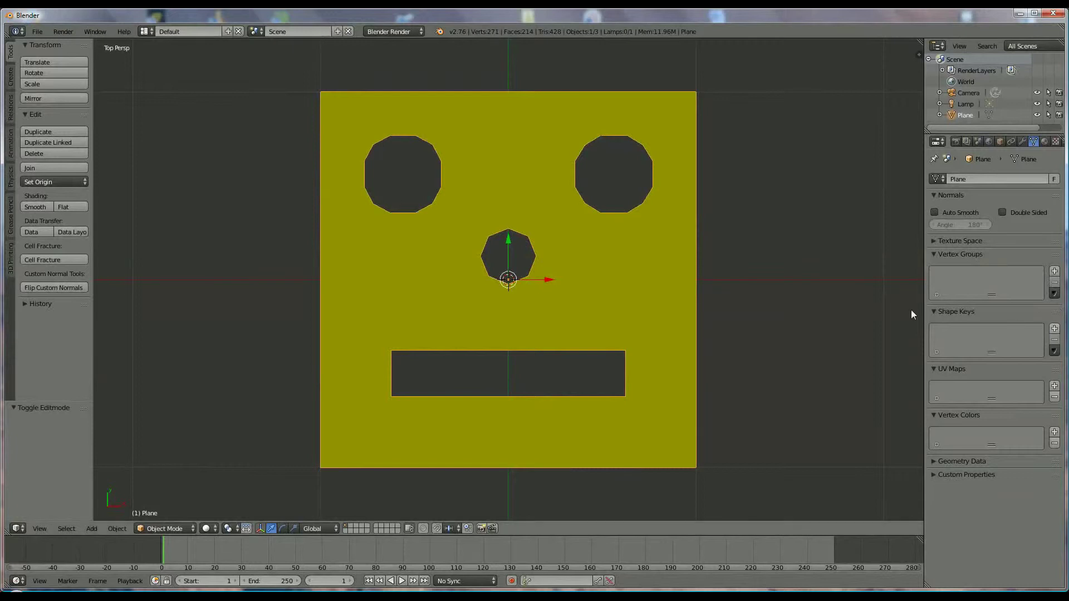
click(1054, 329)
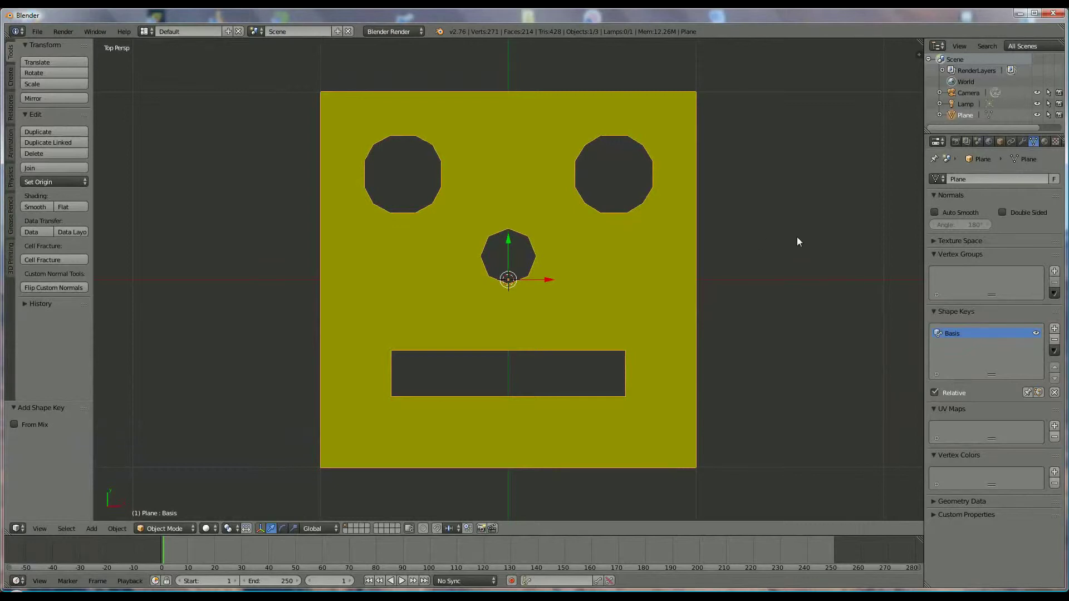
click(1054, 329)
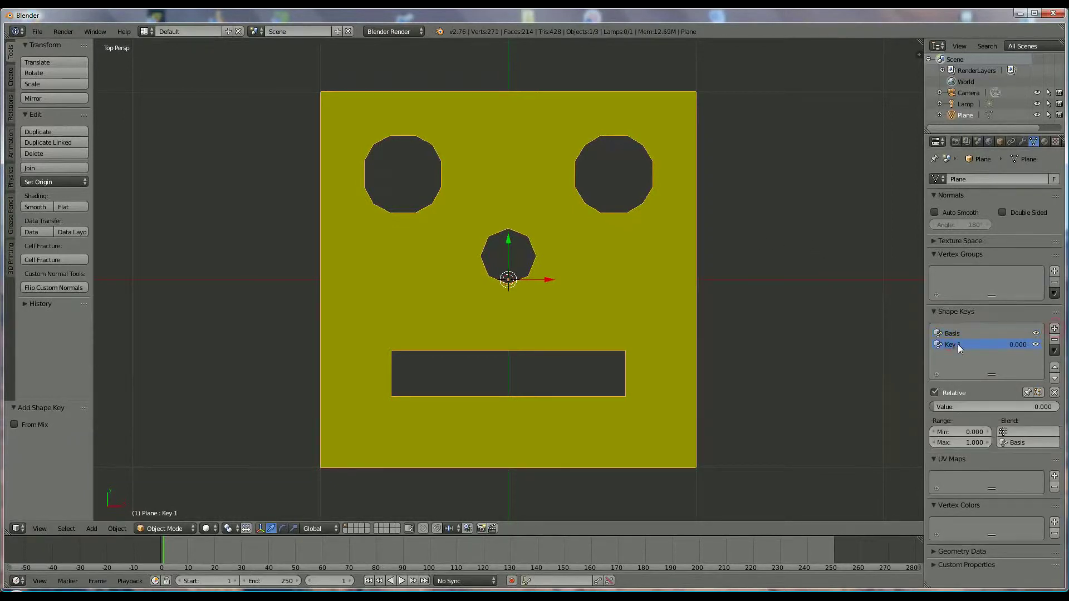
Rename the new shape key to 'smile' and go back to Edit Mode
text(smile)
key(Return)
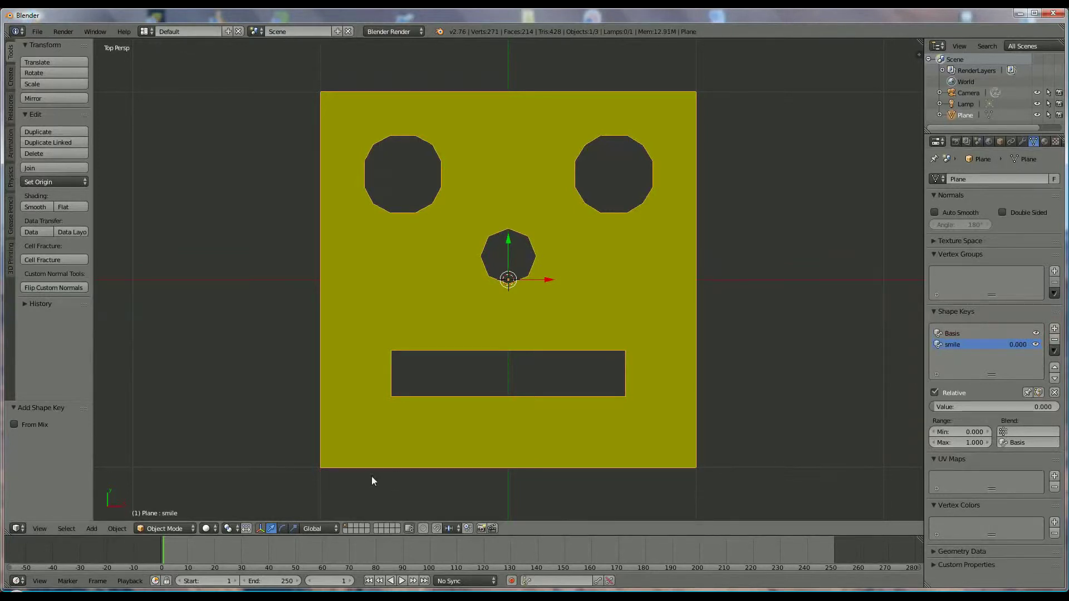
click(159, 529)
click(160, 504)
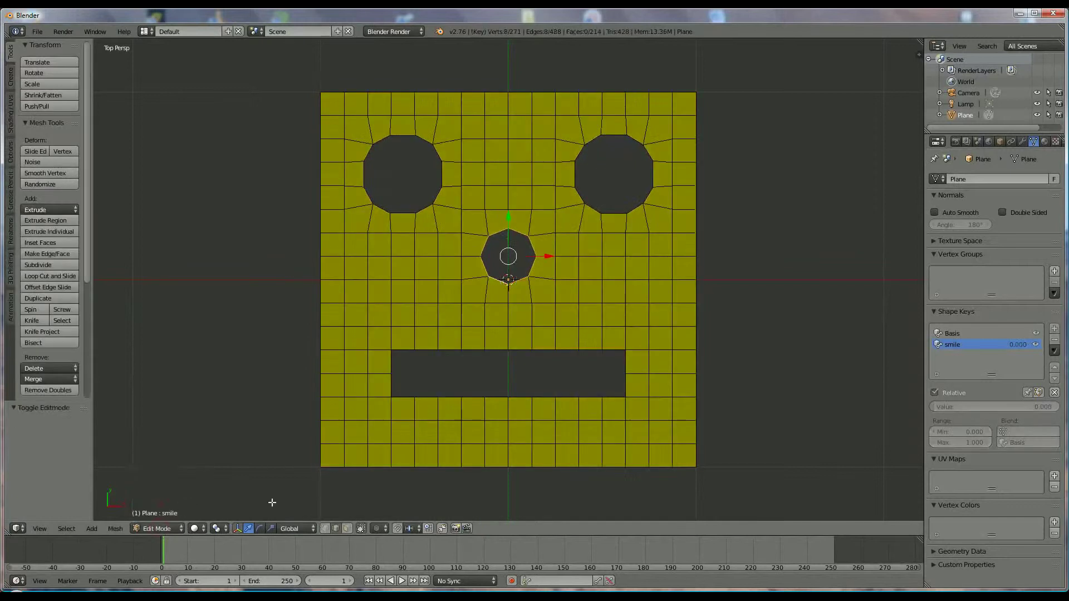
right_click(415, 333)
Select the faces surrounding the mouth and move them slightly upward along Y
click(348, 529)
right_click(402, 339)
shift+right_click(379, 338)
shift+right_click(379, 362)
shift+right_click(379, 385)
shift+right_click(378, 409)
shift+right_click(406, 409)
shift+right_click(423, 409)
shift+right_click(426, 338)
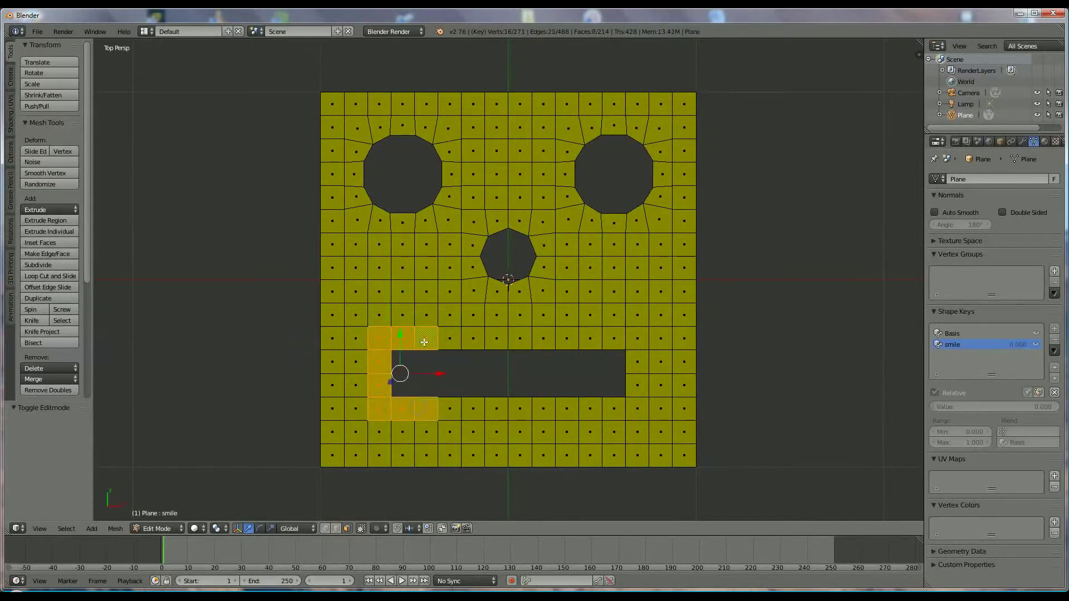
shift+right_click(592, 338)
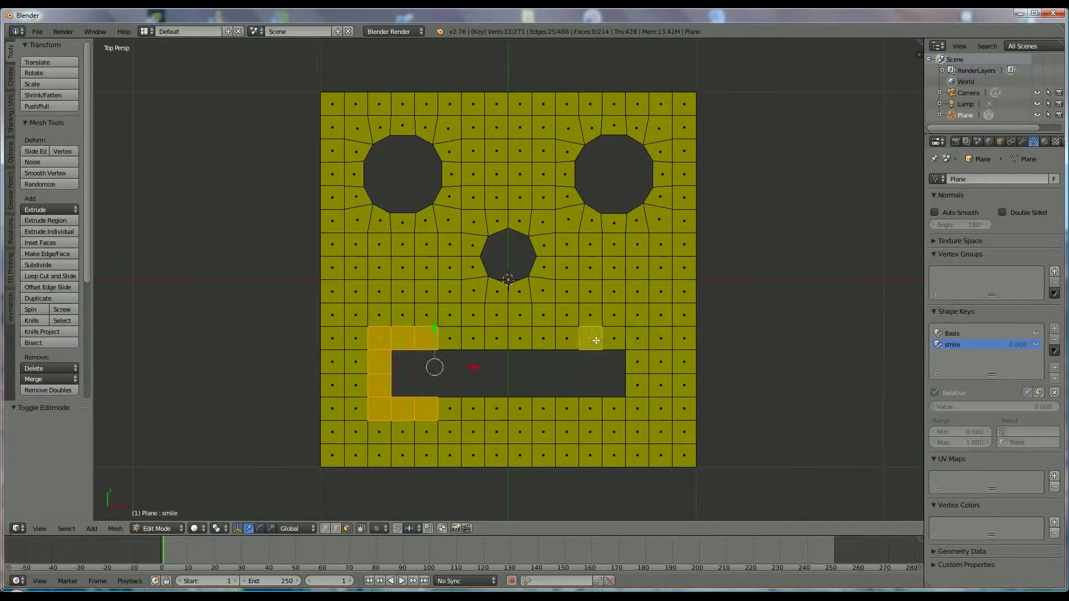
shift+right_click(614, 338)
shift+right_click(638, 338)
shift+right_click(638, 362)
shift+right_click(638, 384)
shift+right_click(638, 409)
shift+right_click(614, 408)
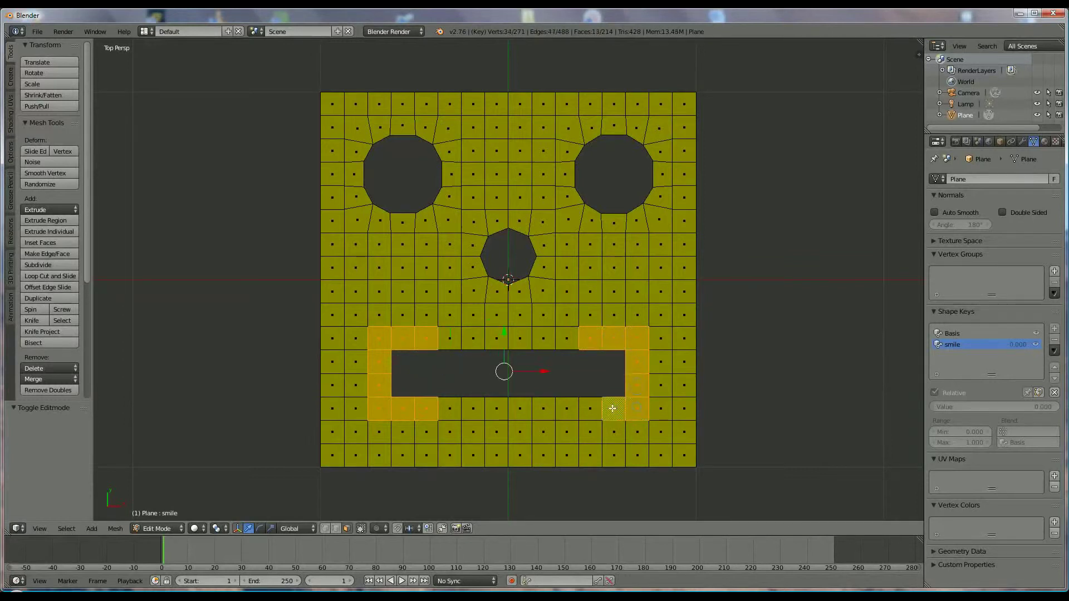
shift+right_click(590, 408)
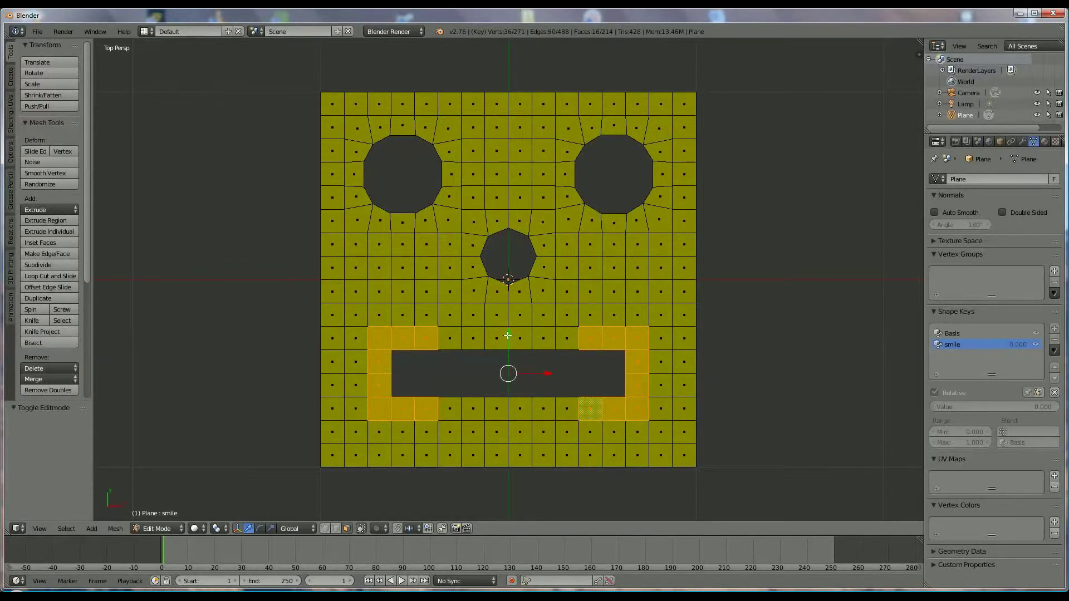
key(g)
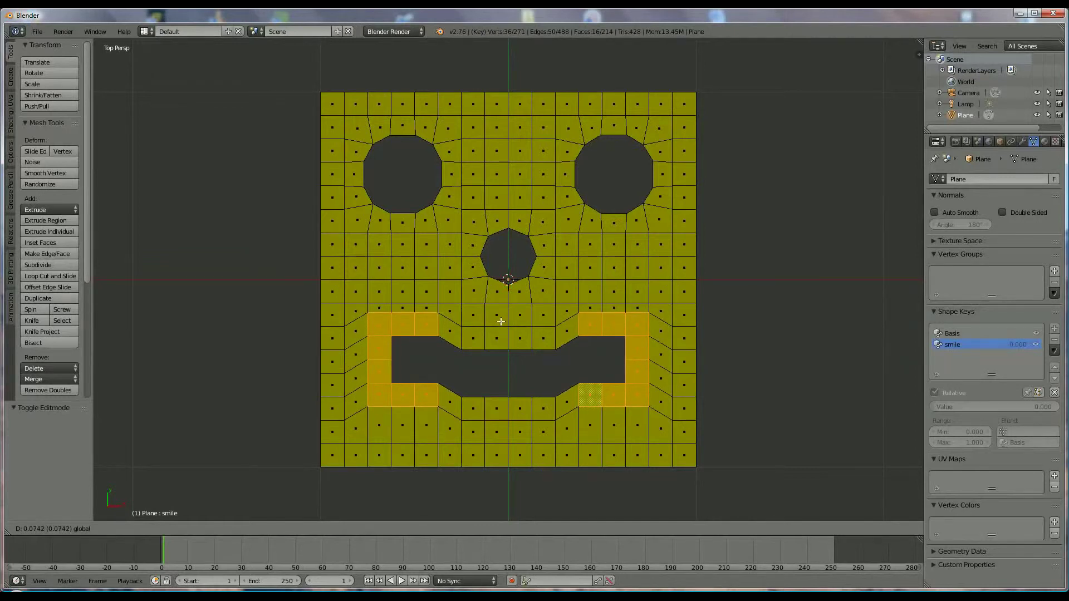
click(501, 321)
Rotate the faces at the mouth's left end upward by about 14 degrees
right_click(426, 324)
shift+right_click(403, 325)
shift+right_click(378, 332)
shift+right_click(379, 348)
shift+right_click(379, 371)
shift+right_click(380, 395)
shift+right_click(403, 395)
shift+right_click(426, 394)
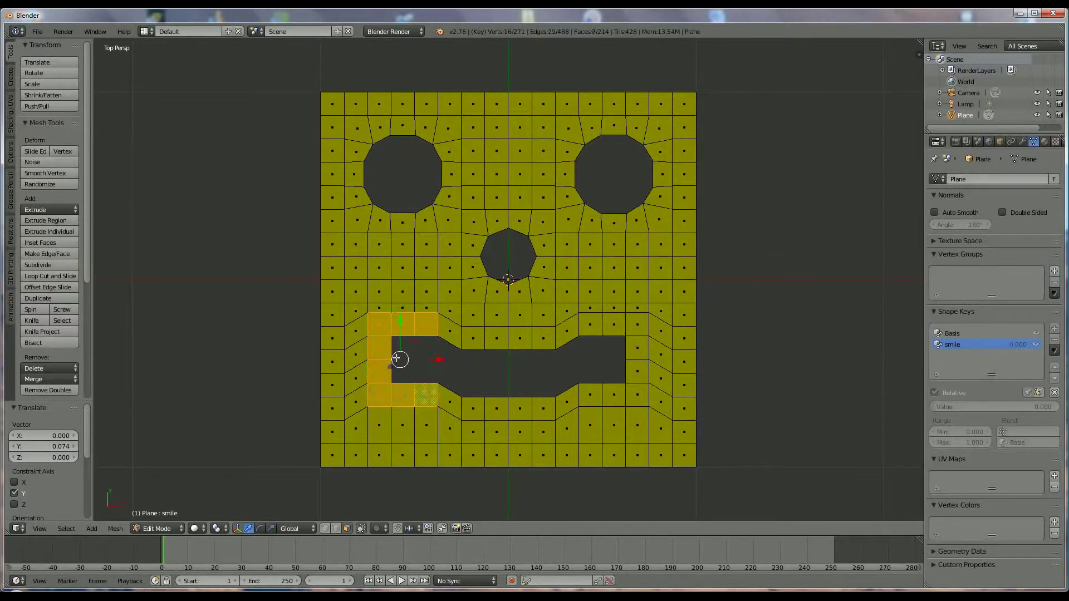
key(r)
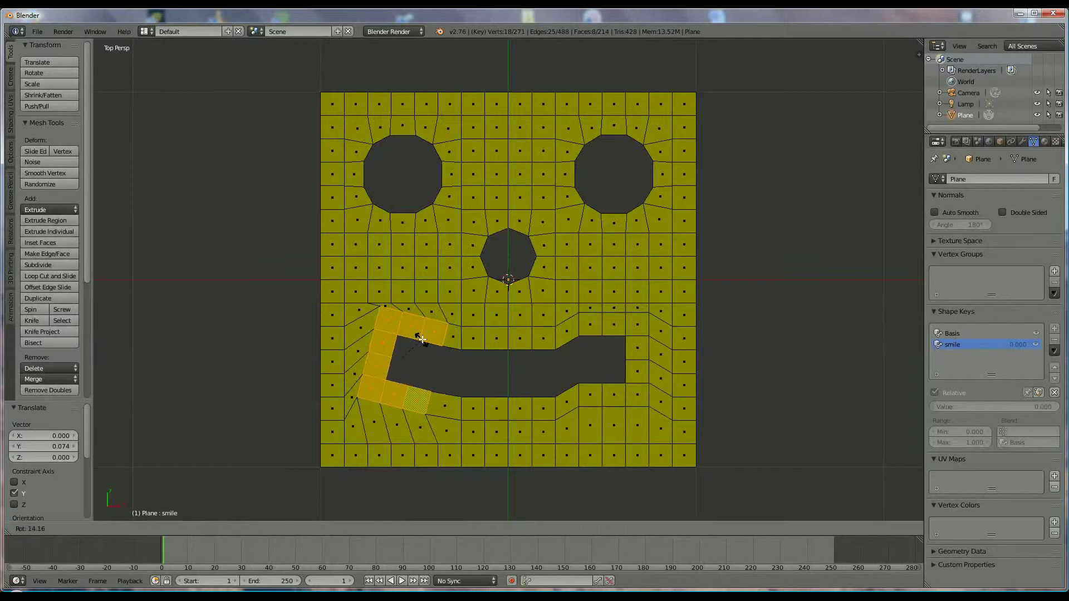
click(422, 339)
Rotate the faces at the mouth's right end upward by about 16 degrees
right_click(587, 329)
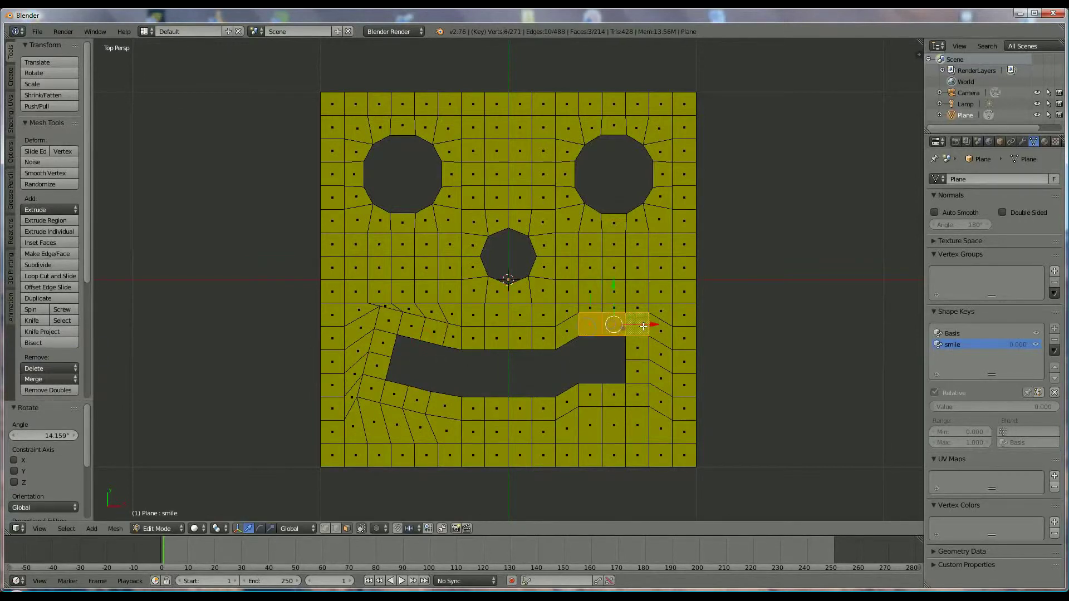
shift+click(640, 343)
shift+click(637, 396)
shift+click(635, 377)
shift+click(616, 395)
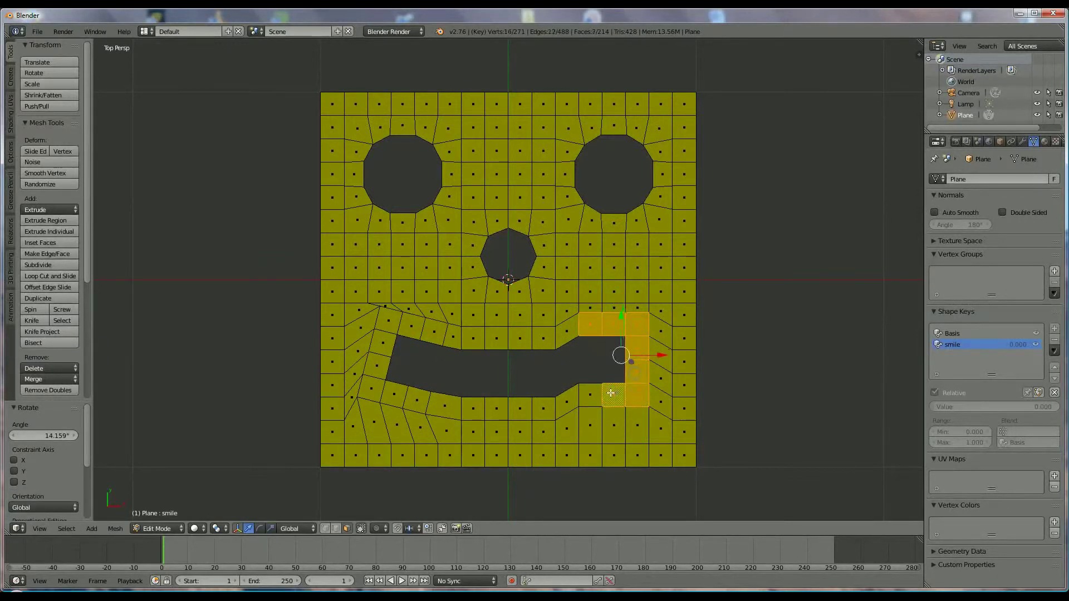
shift+click(593, 393)
key(r)
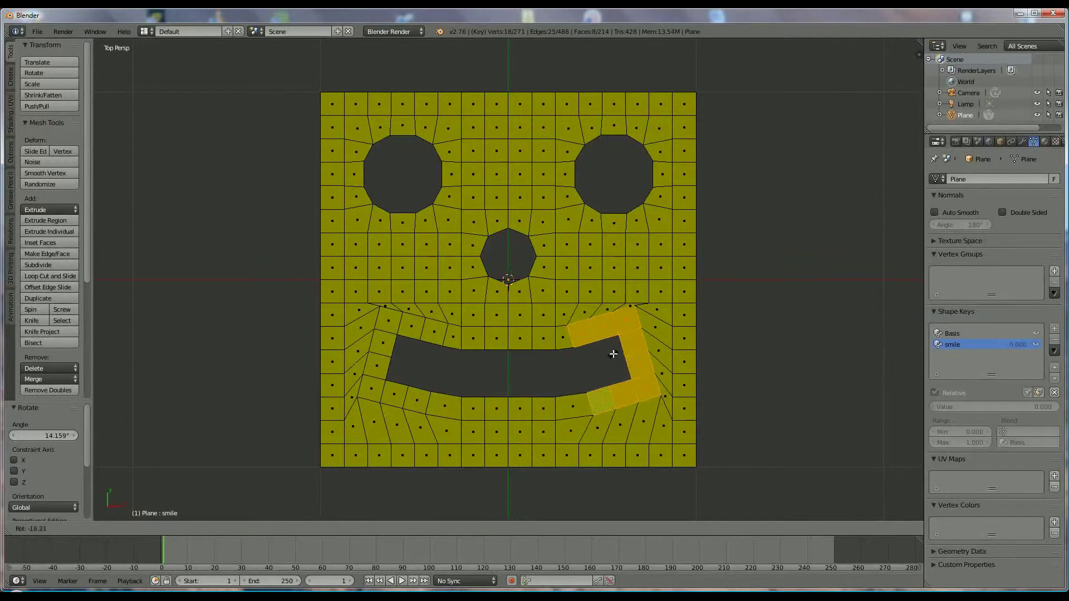
click(613, 355)
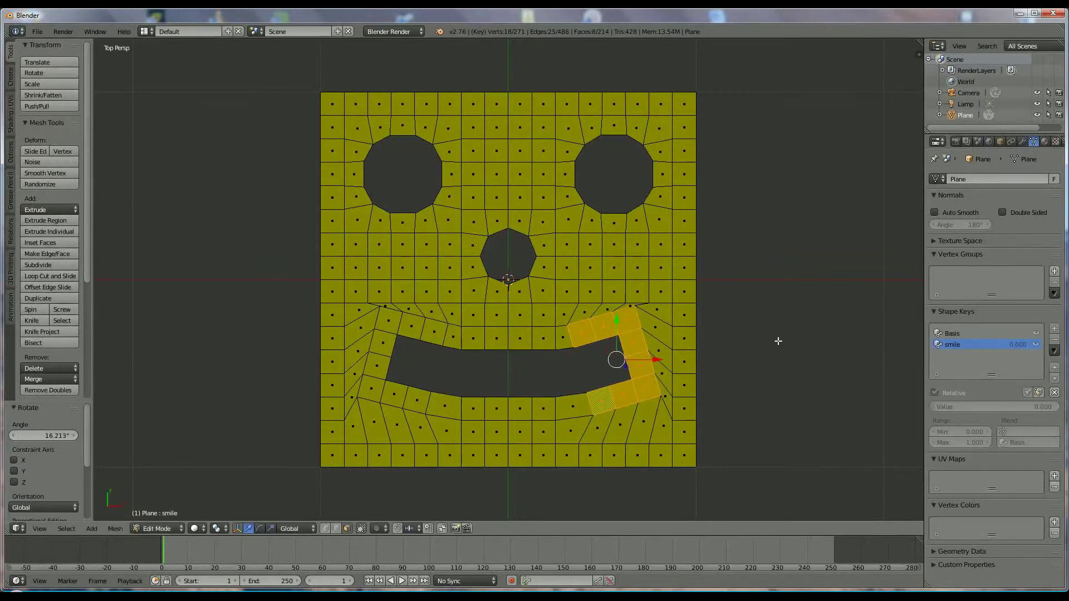
Switch to Object Mode and drag the smile shape key value back to 0.000
click(162, 529)
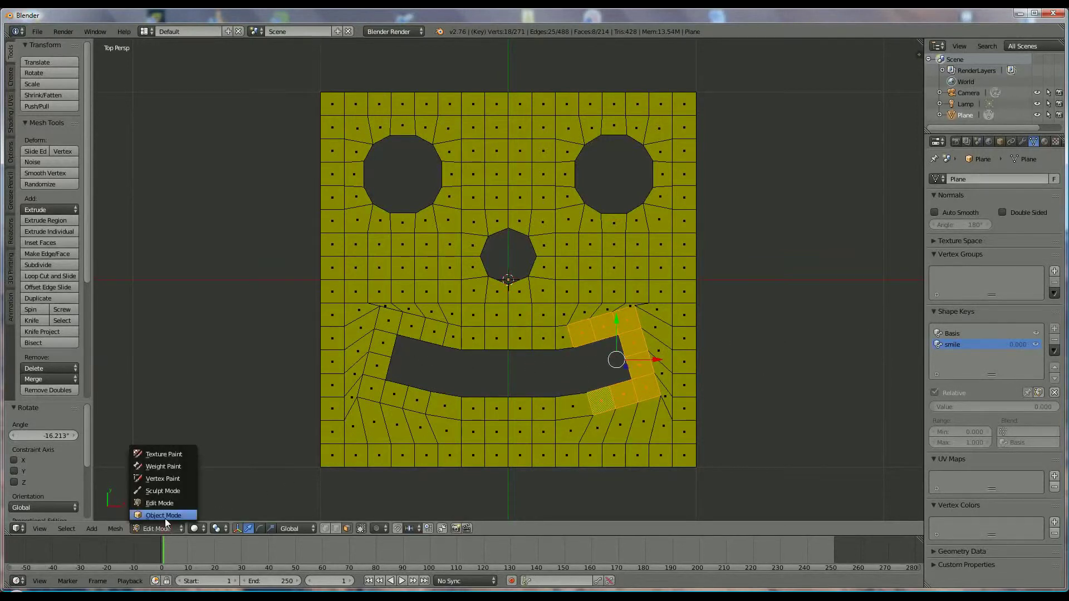
click(162, 509)
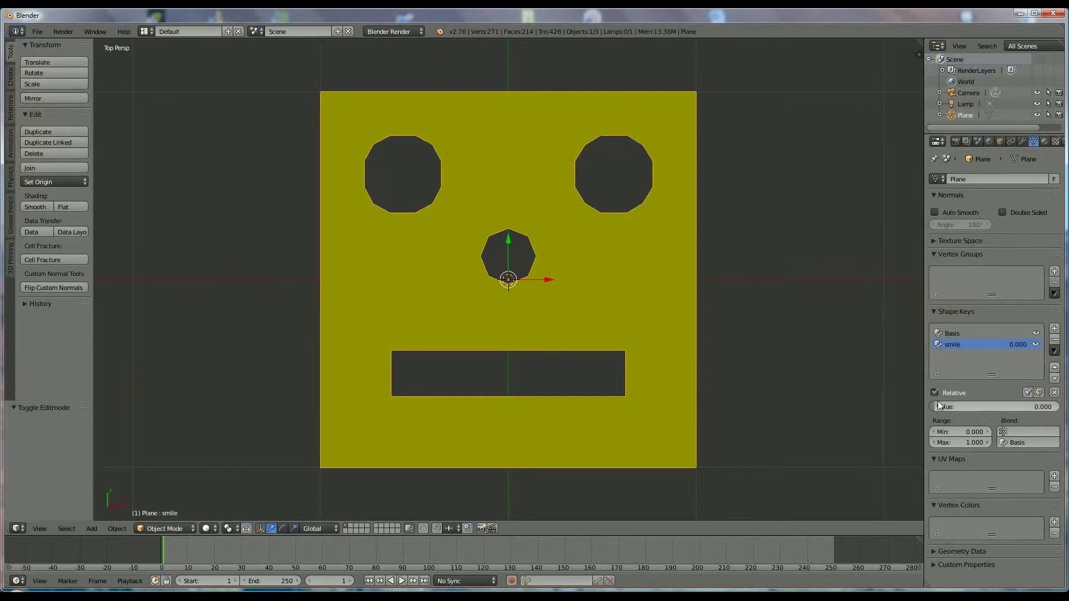
drag(933, 405, 18, 396)
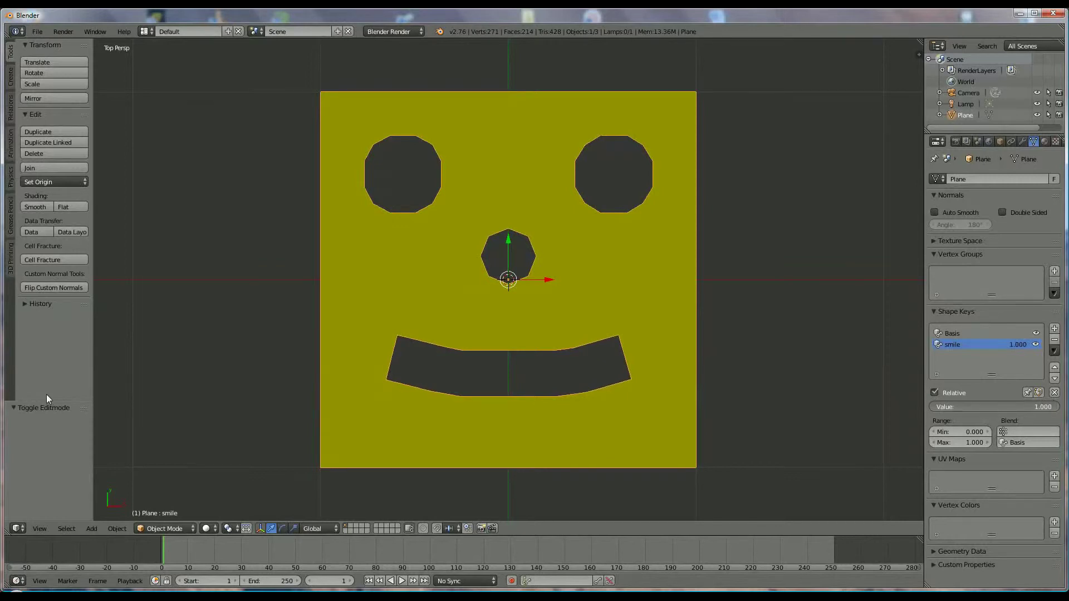
drag(75, 393, 911, 391)
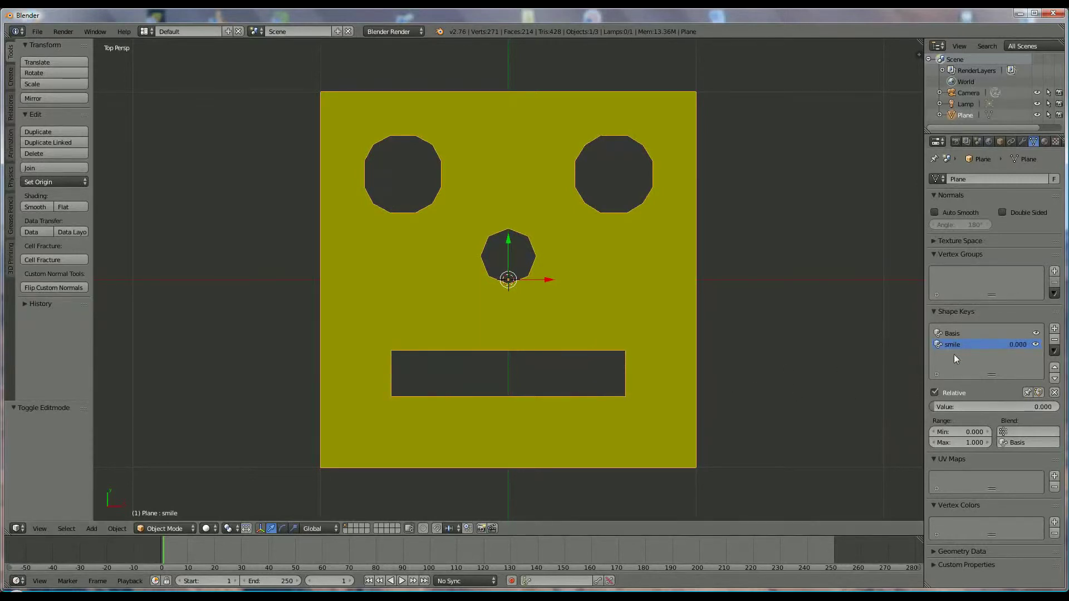
Add a new shape key, rename it cry, and switch the plane to Edit Mode
click(1055, 329)
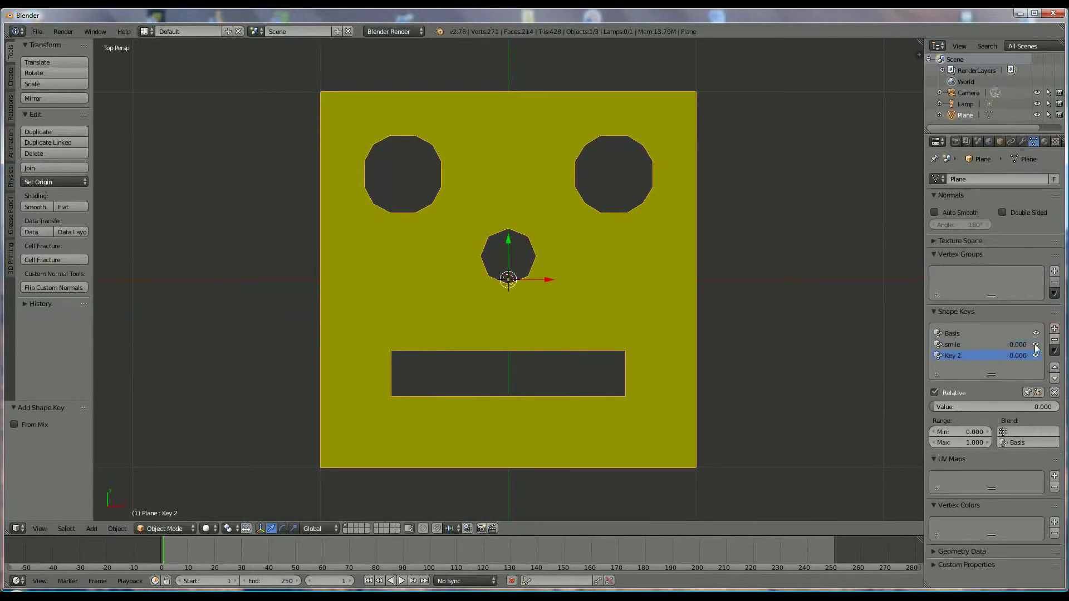
double_click(962, 356)
text(cry)
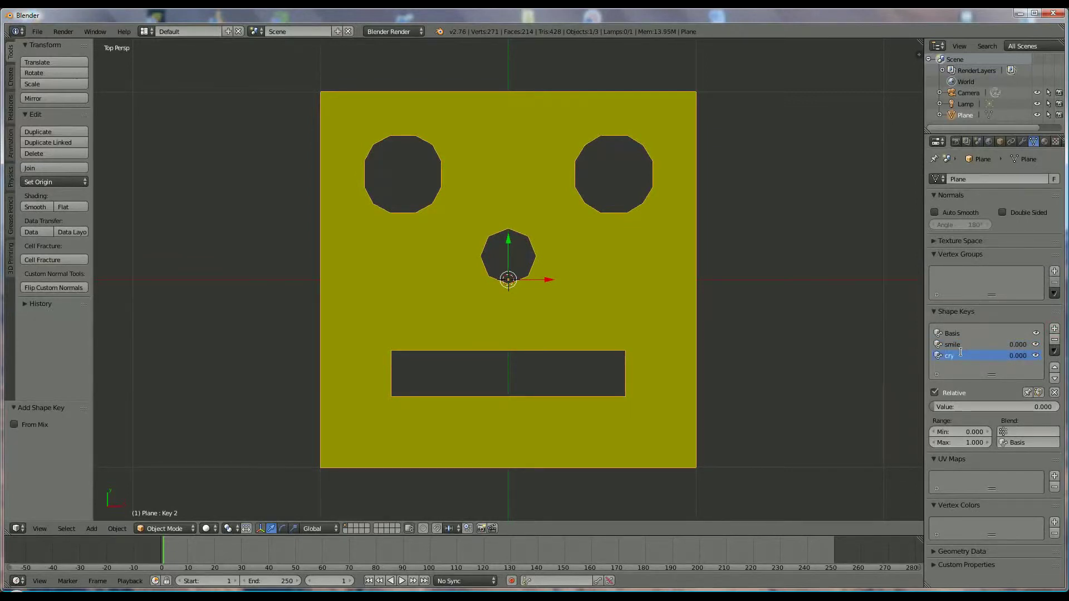
key(Return)
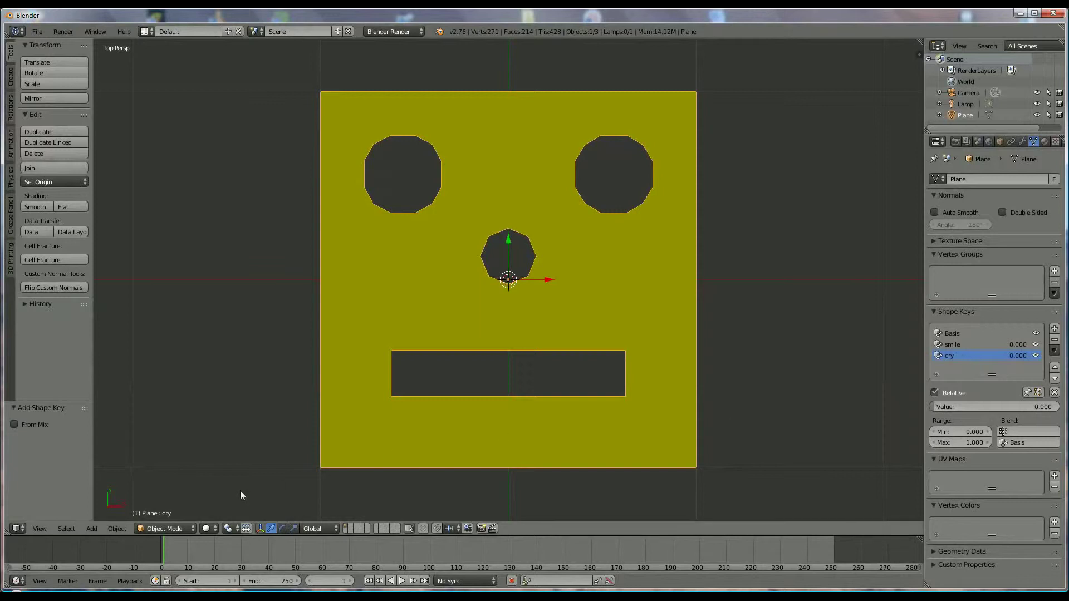
click(182, 528)
click(169, 502)
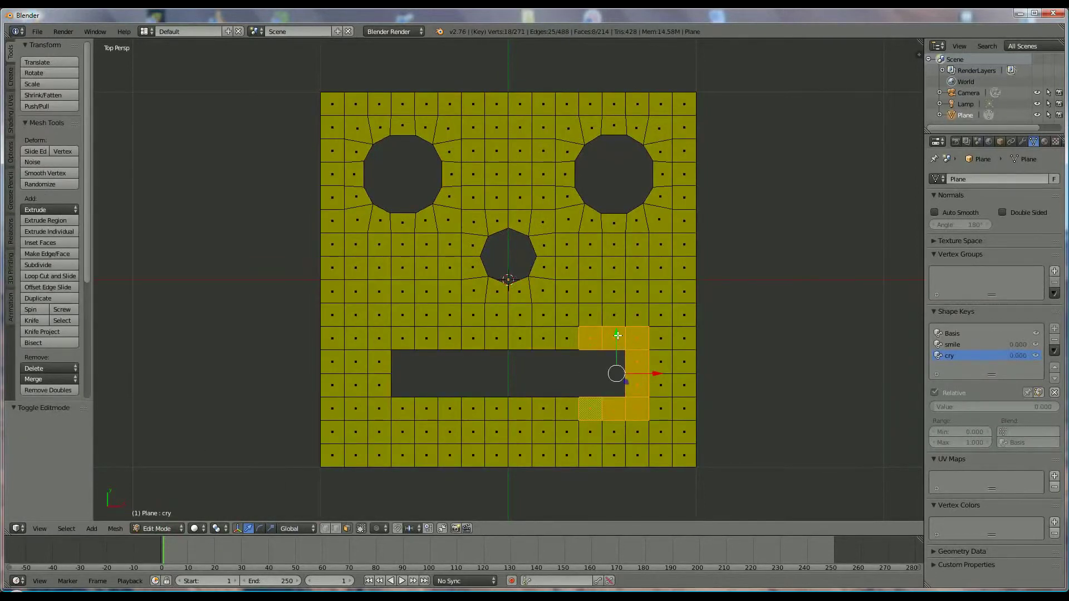
drag(618, 336, 618, 336)
Lower the left mouth-corner and bottom-row mouth faces along the Y axis
shift+click(421, 339)
shift+click(402, 339)
shift+click(379, 339)
shift+click(379, 362)
shift+click(378, 385)
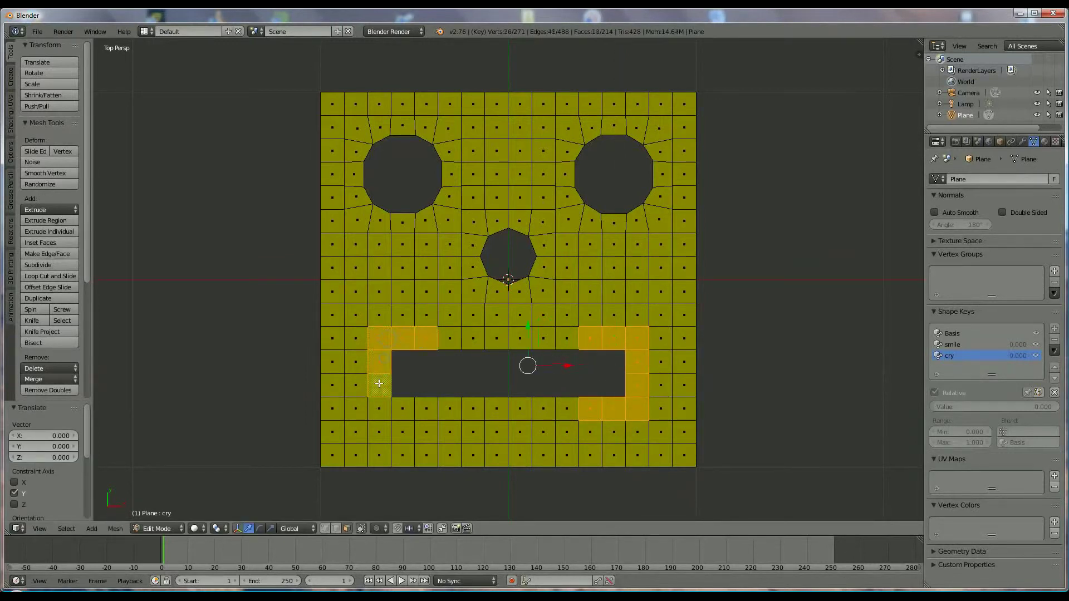
shift+click(378, 409)
shift+click(401, 408)
shift+click(426, 408)
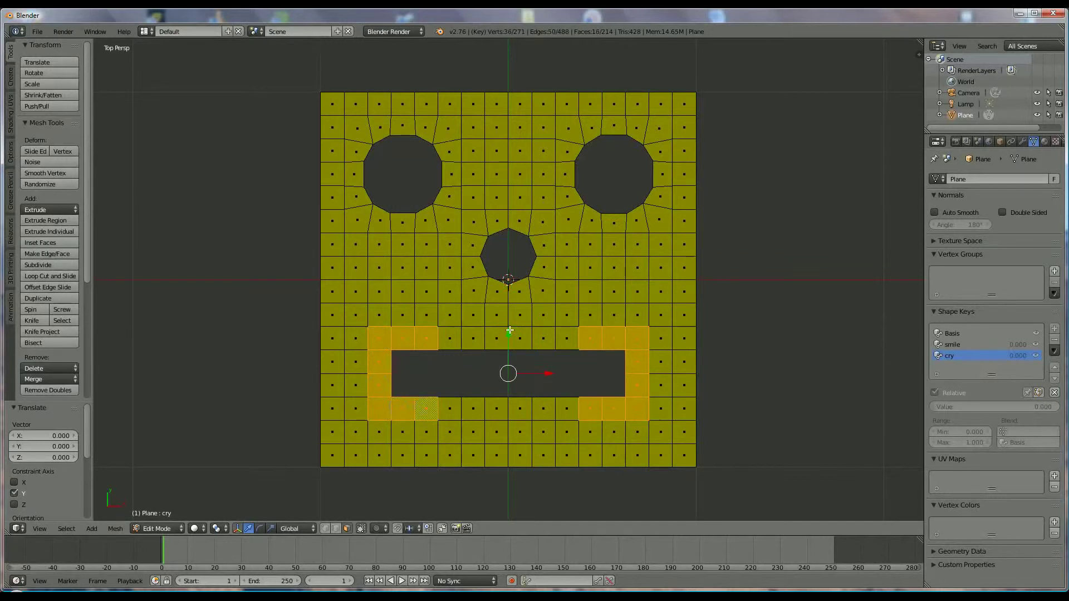
key(g)
key(y)
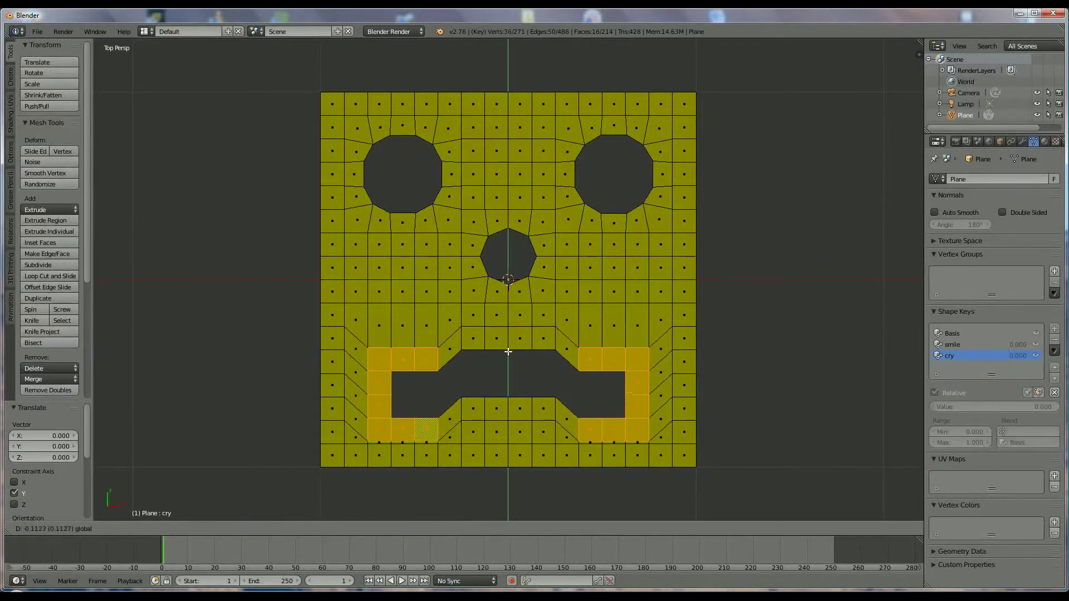
click(508, 354)
Select the right mouth-corner faces and rotate them downward
click(590, 362)
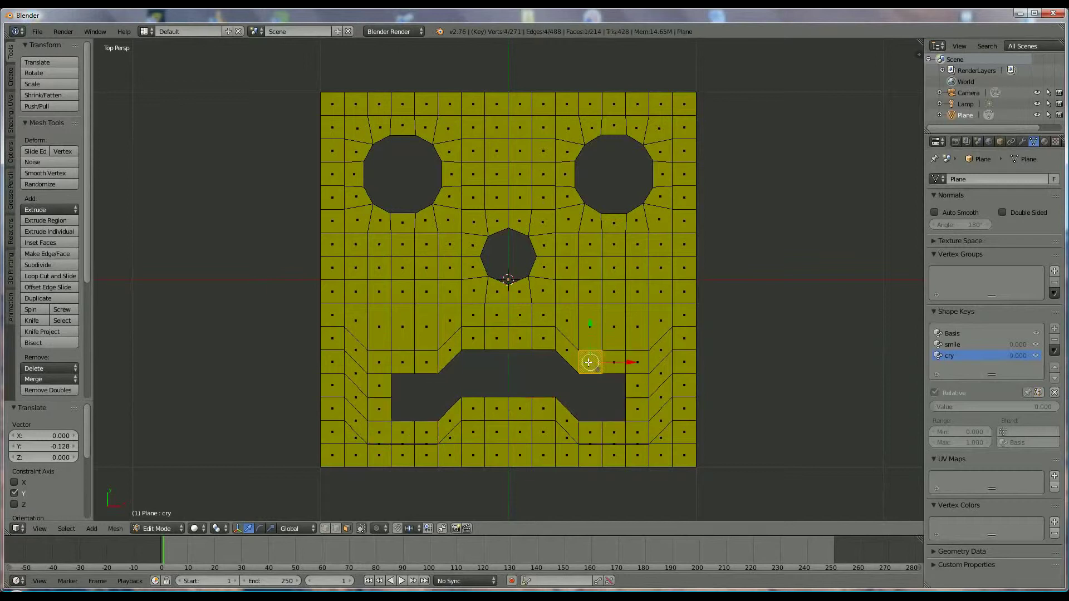
shift+right_click(638, 363)
shift+right_click(638, 385)
shift+right_click(638, 409)
shift+right_click(638, 433)
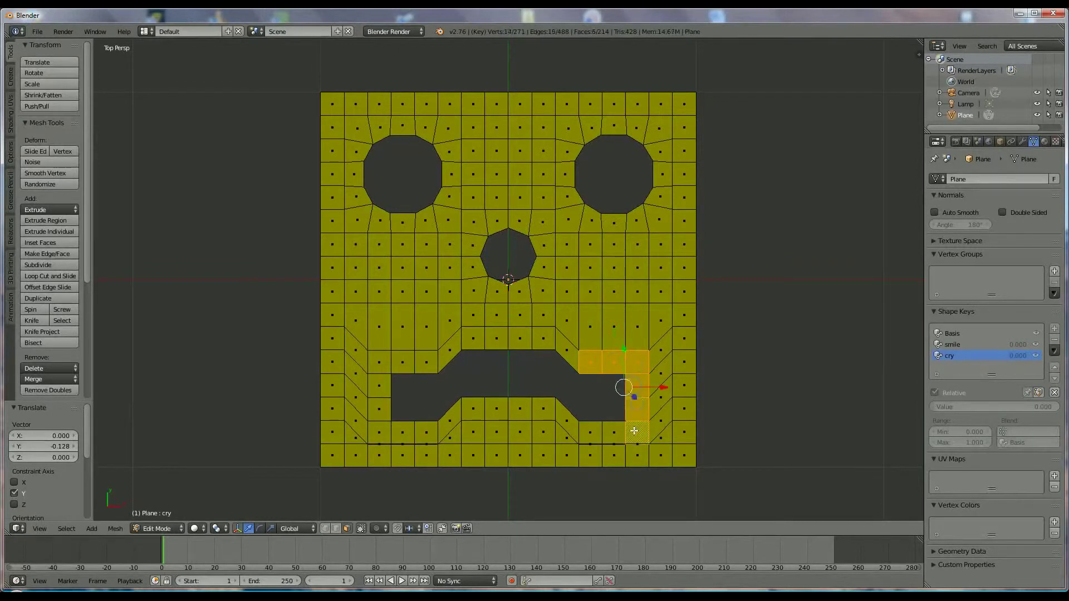
shift+right_click(613, 432)
shift+right_click(594, 432)
key(r)
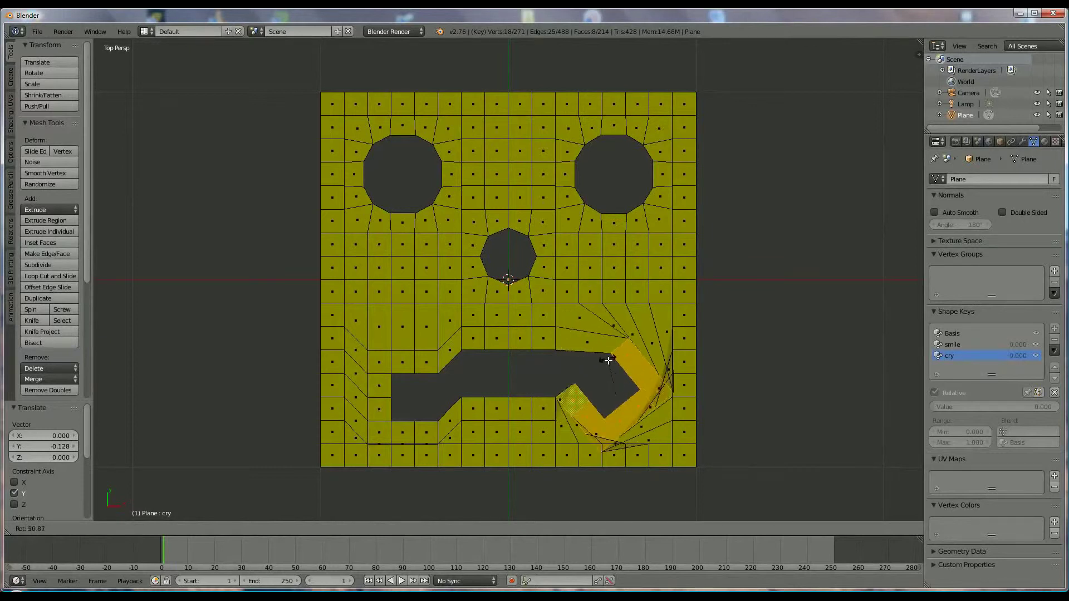
Set the right-corner tilt, then rotate the left mouth-corner and lower-lip faces downward
click(509, 265)
right_click(422, 362)
shift+right_click(403, 362)
shift+right_click(379, 362)
shift+right_click(380, 386)
shift+right_click(382, 413)
shift+right_click(381, 430)
shift+right_click(404, 433)
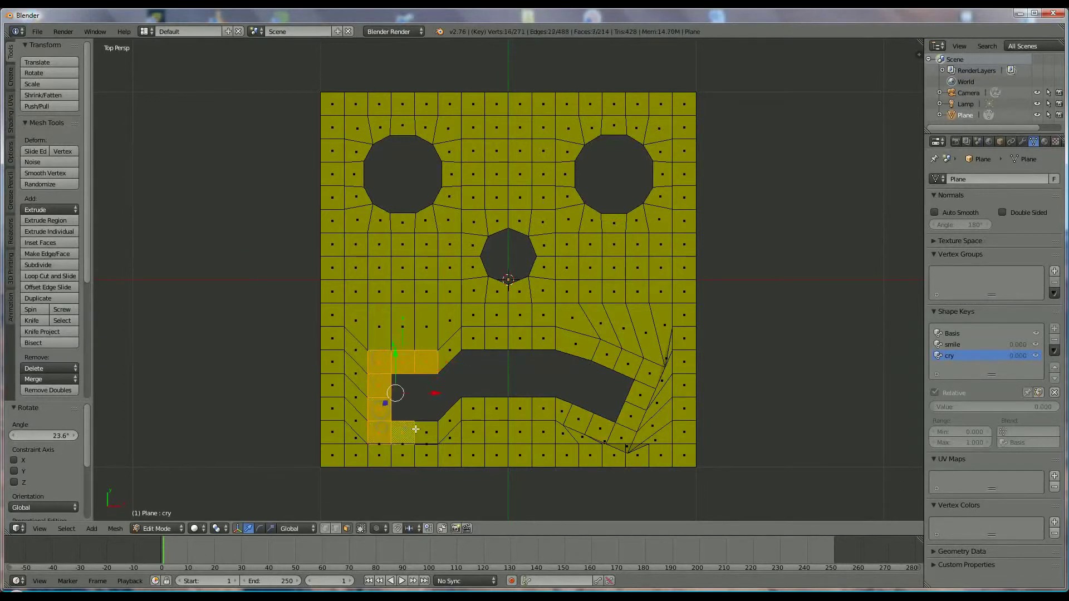
shift+right_click(426, 432)
key(r)
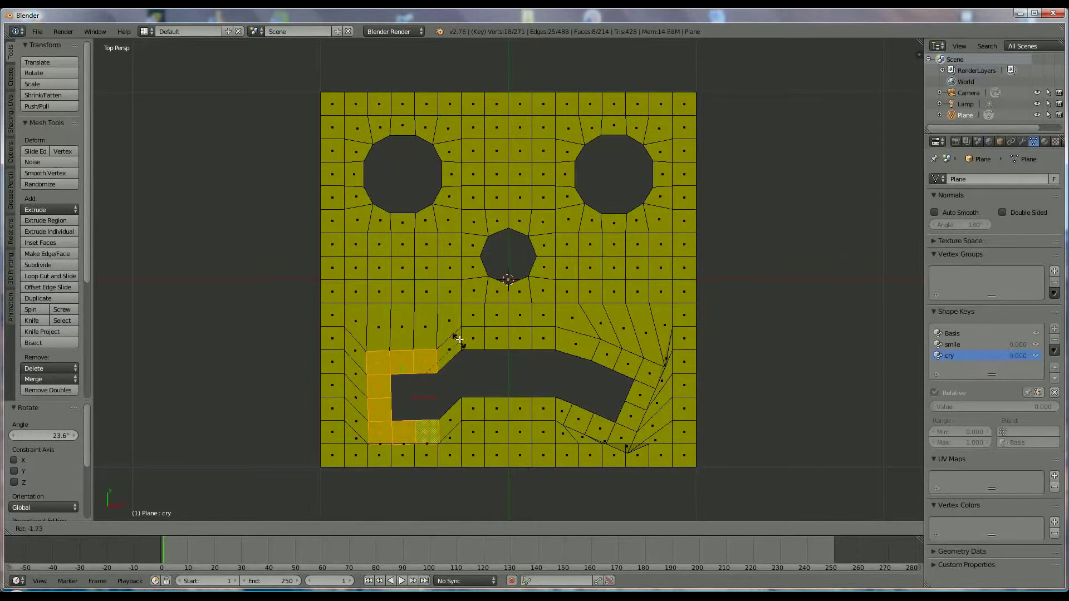
click(440, 313)
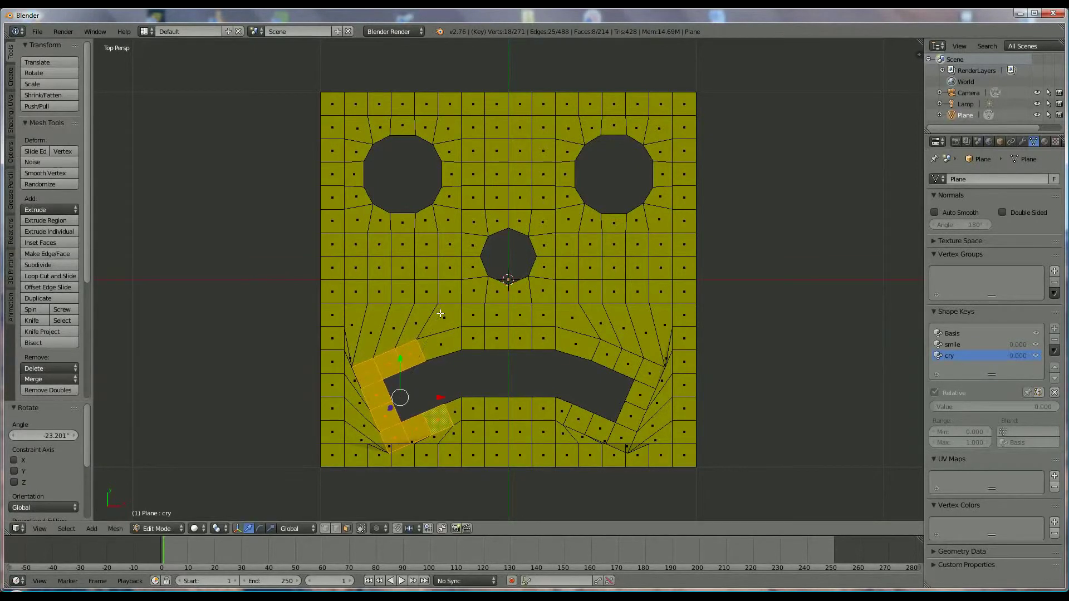
Raise the two central upper-lip faces along Y
key(ctrl+z)
right_click(492, 337)
shift+right_click(518, 338)
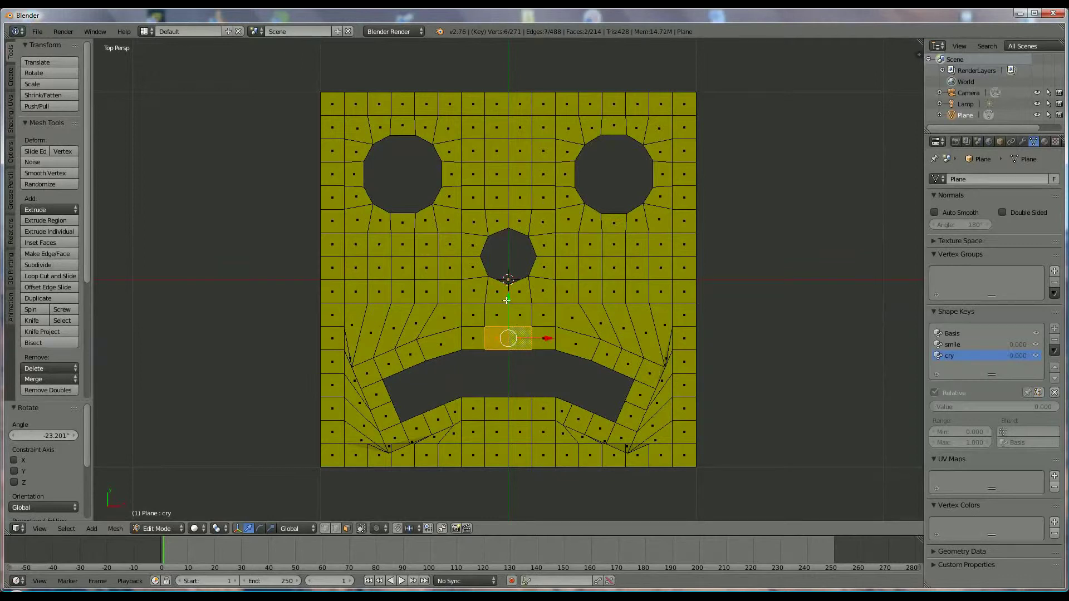
key(g)
key(y)
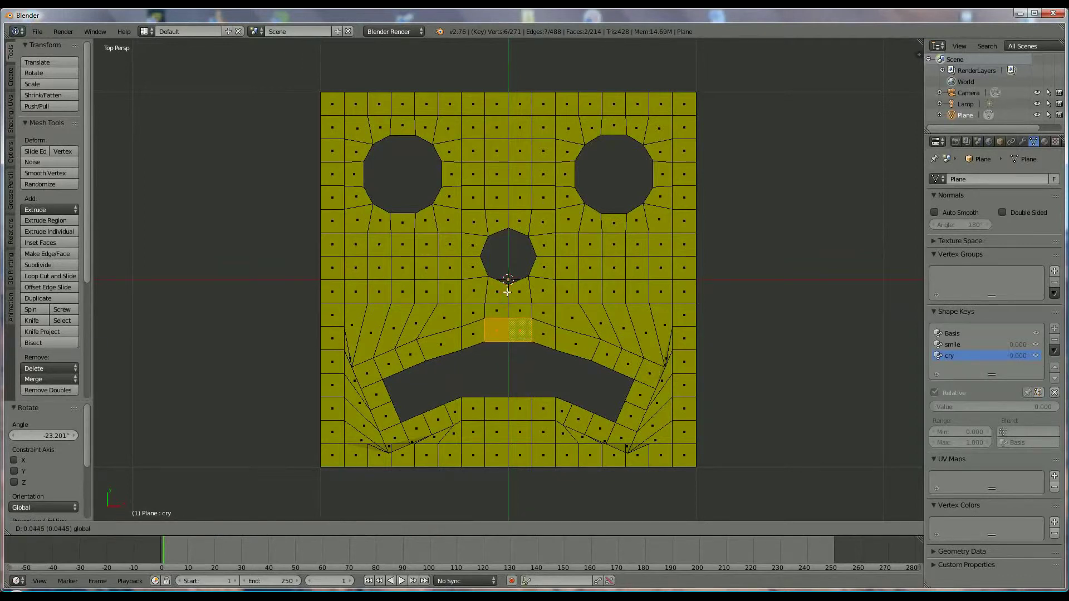
click(507, 291)
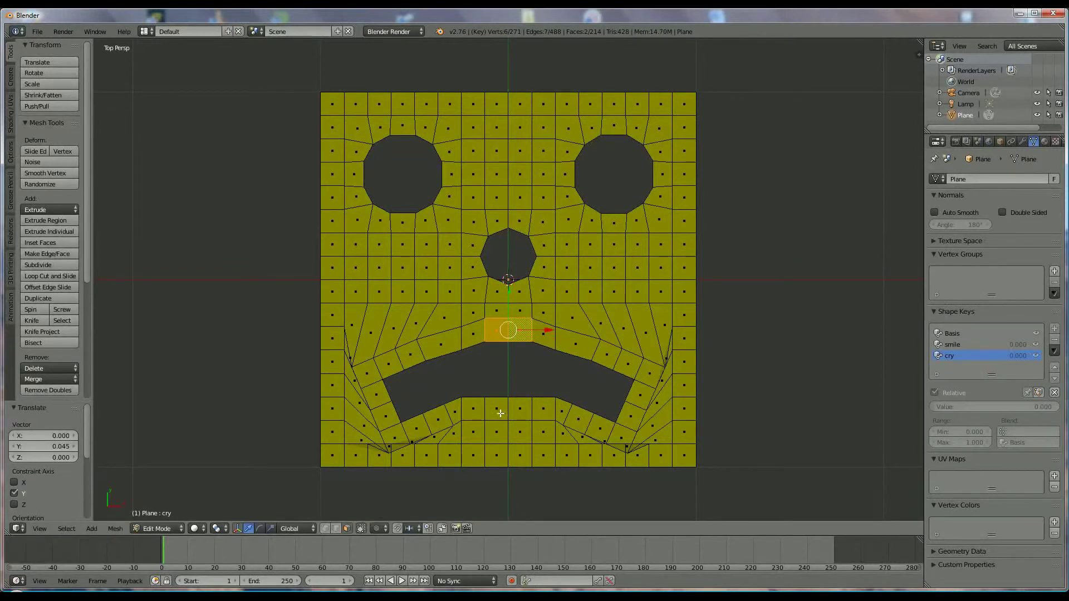
Lift the upper-lip faces left and right of centre slightly along Y
right_click(457, 348)
key(g)
key(y)
click(518, 322)
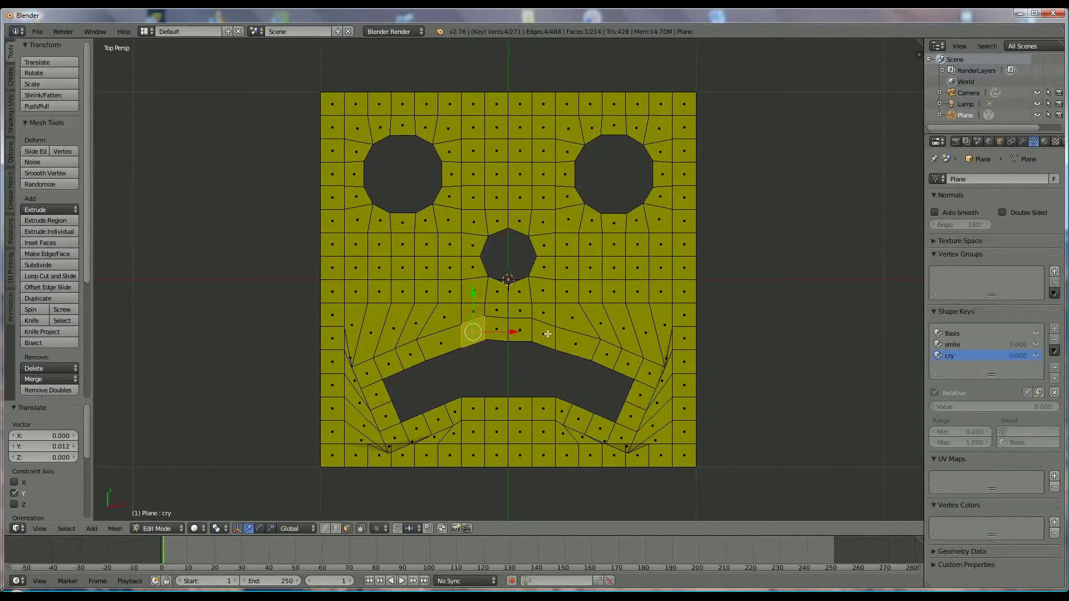
right_click(544, 332)
key(g)
key(y)
click(546, 300)
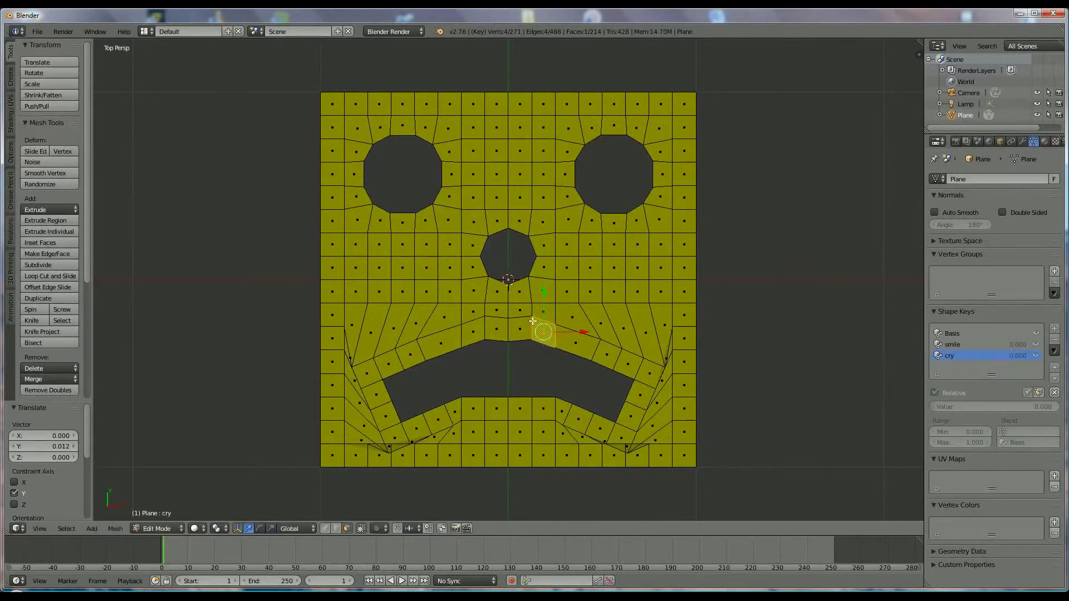
Lift the two central lower-lip faces along Y to complete the frown
right_click(496, 412)
right_click(519, 410)
shift+right_click(500, 408)
key(g)
key(y)
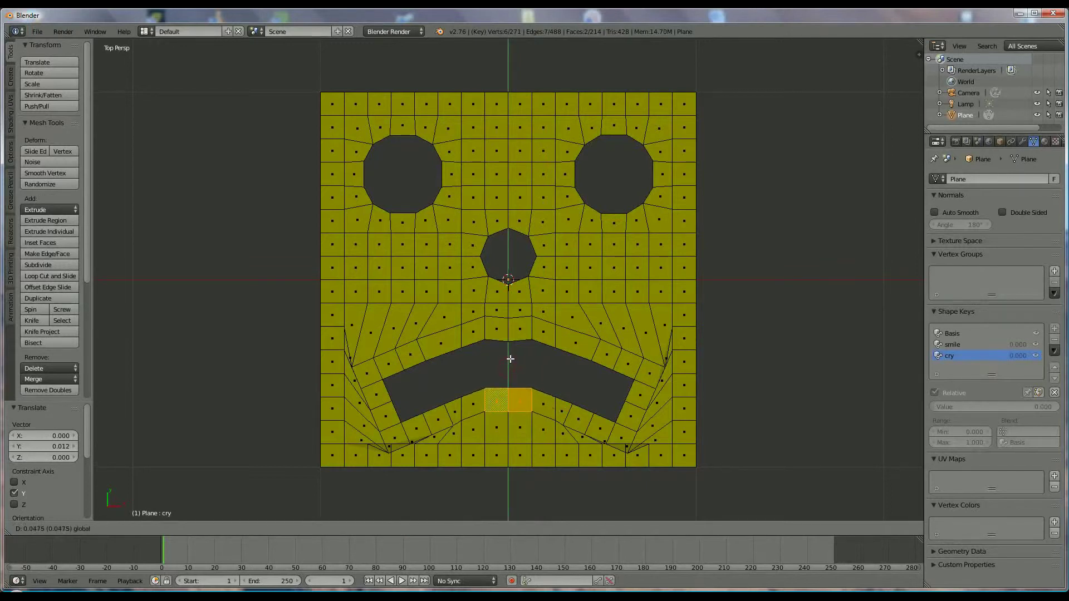
click(511, 357)
Return to Object Mode and preview the cry shape key with its value slider
click(167, 529)
click(164, 515)
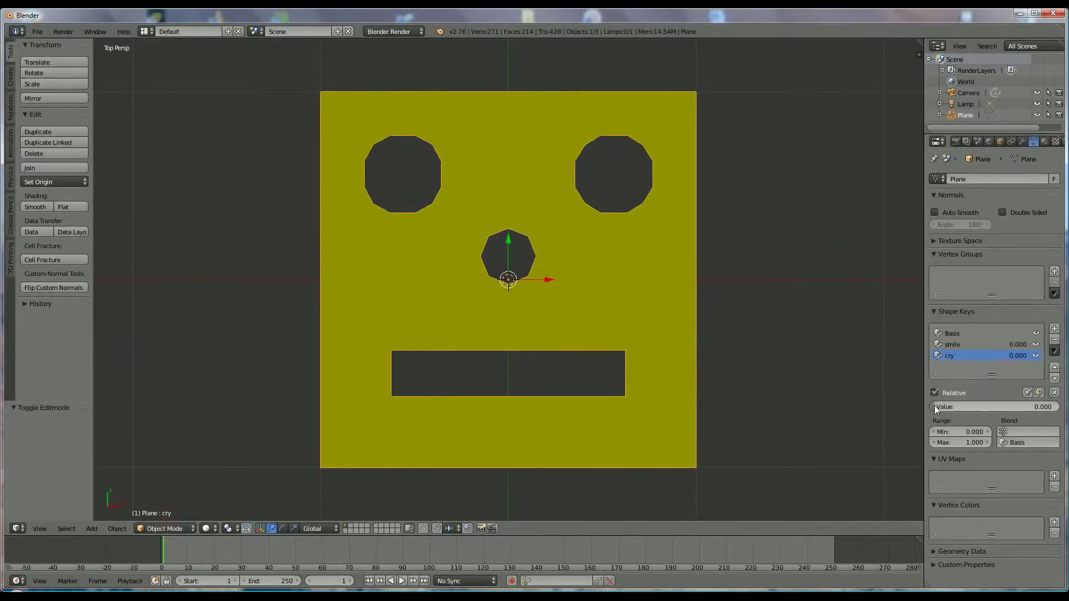
drag(935, 406, 991, 409)
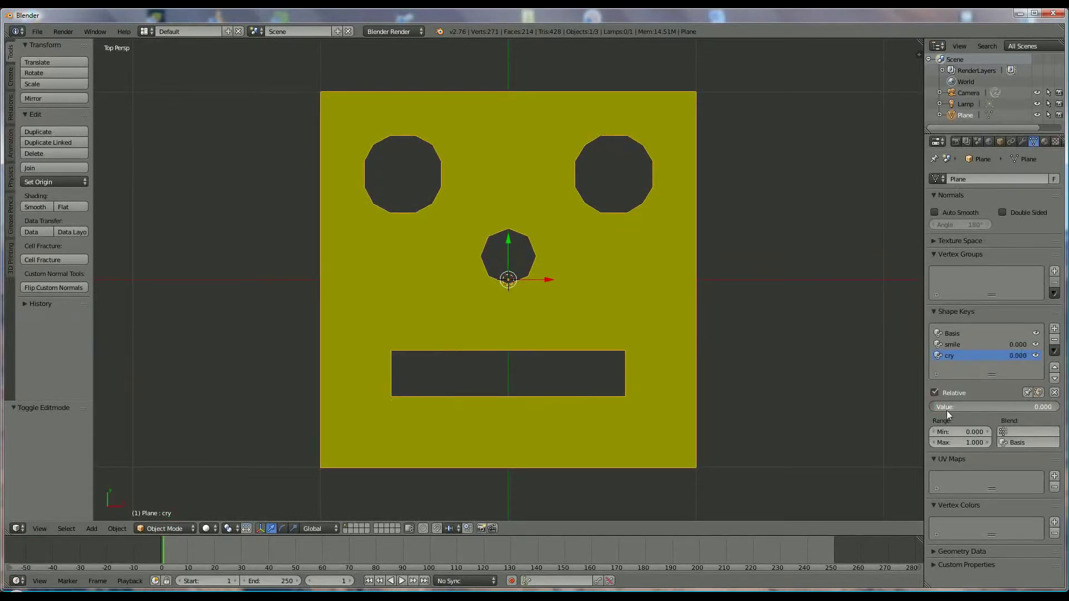
Add a fourth shape key and name it eye
click(1054, 328)
double_click(958, 367)
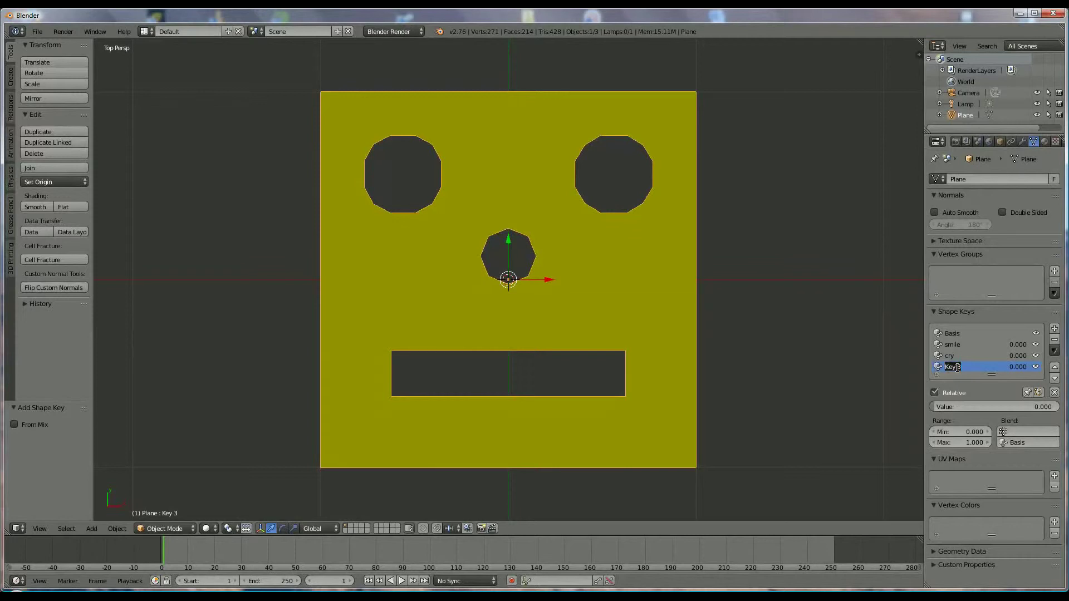
text(eye)
key(Return)
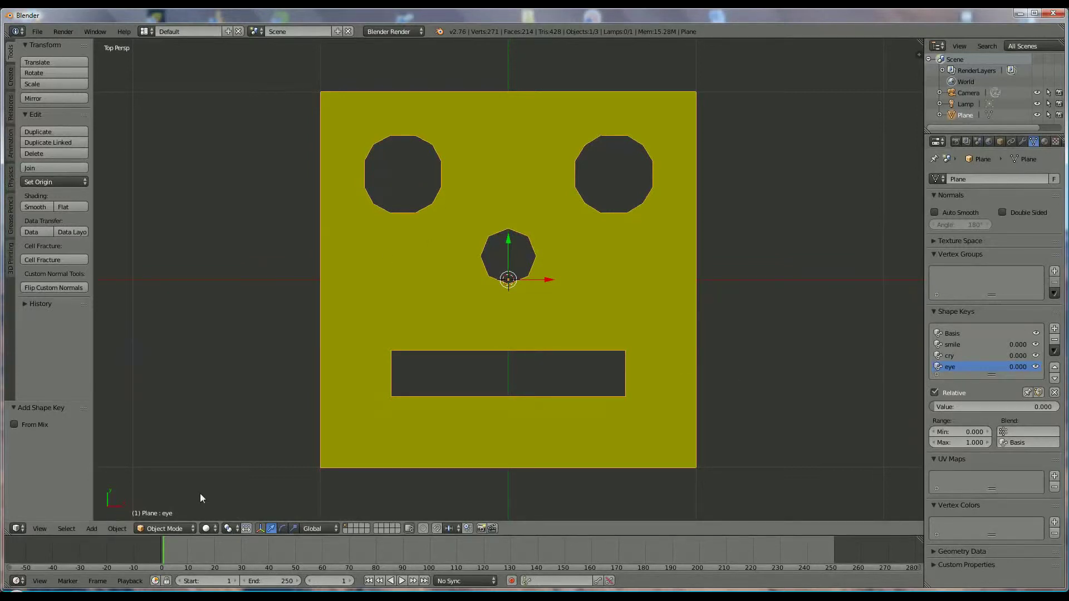
Enter Edit Mode and lower the faces above and beside the left eye along Y
click(167, 529)
click(168, 505)
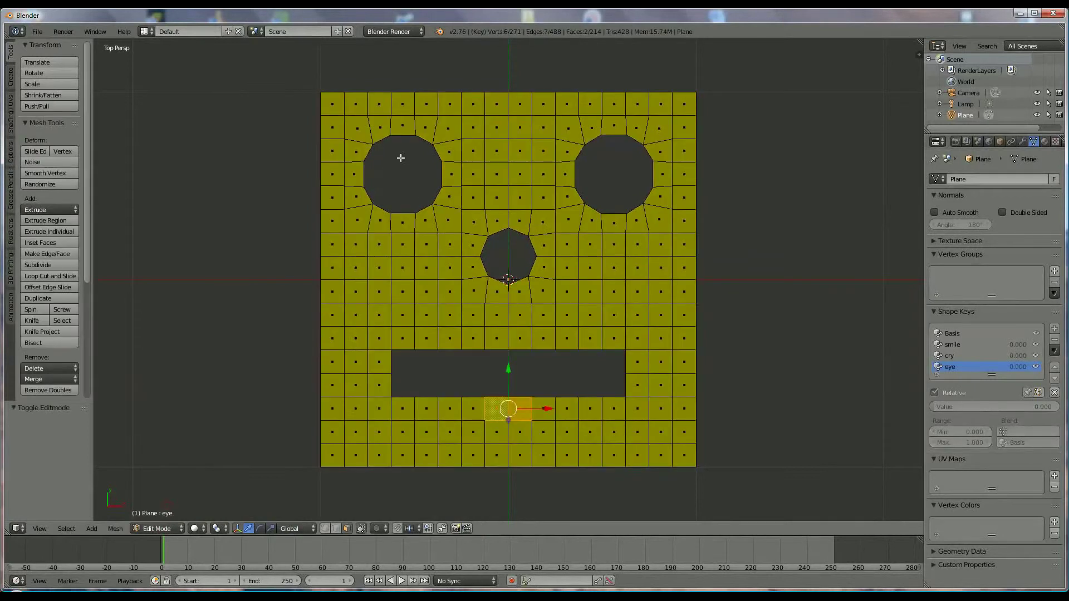
shift+right_click(355, 151)
shift+right_click(358, 128)
shift+right_click(380, 127)
shift+right_click(402, 127)
shift+right_click(438, 128)
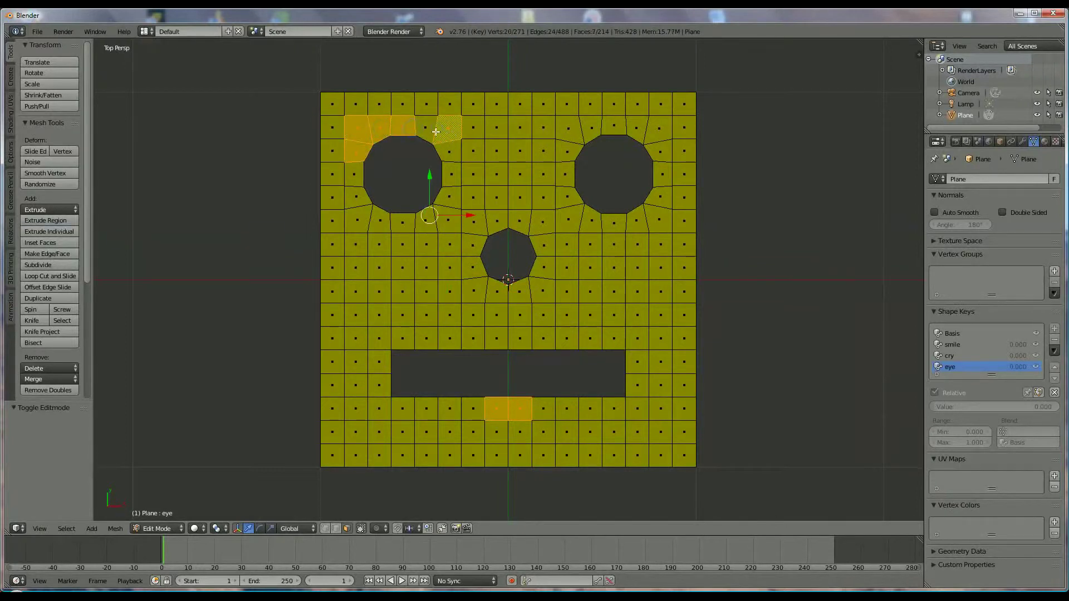
shift+right_click(432, 131)
shift+right_click(448, 150)
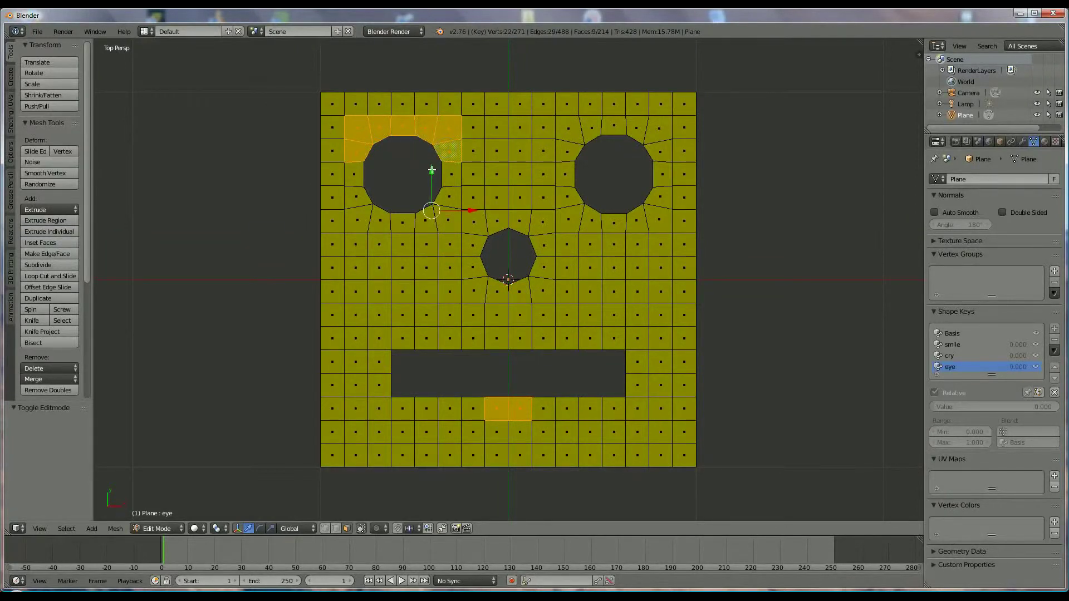
key(g)
key(y)
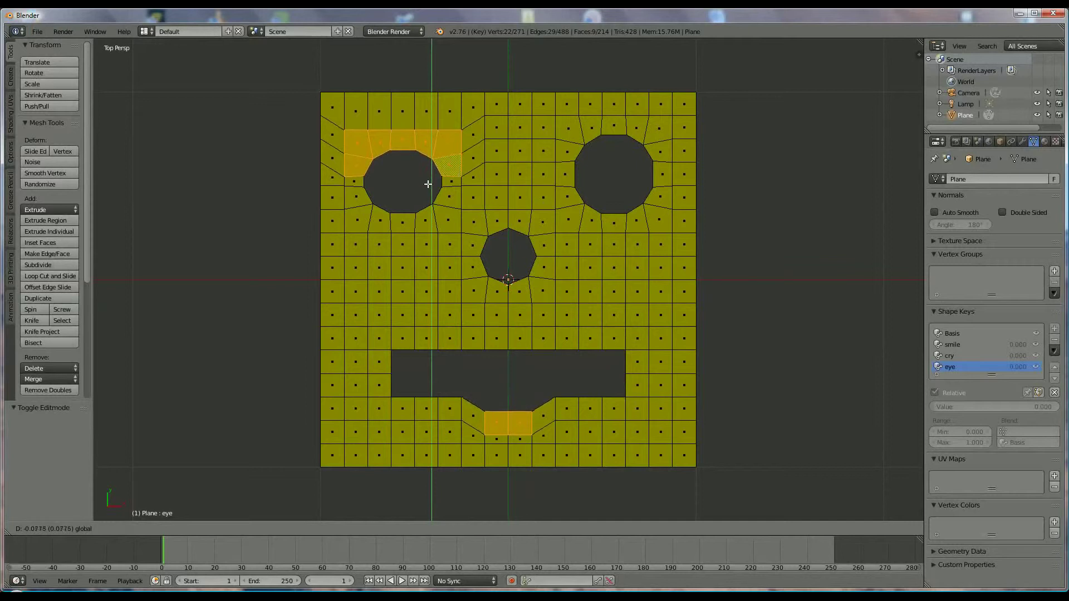
click(417, 178)
Push the single face directly above the left eye further down
right_click(356, 142)
shift+right_click(379, 140)
shift+right_click(404, 141)
shift+right_click(427, 140)
shift+right_click(450, 141)
key(g)
key(y)
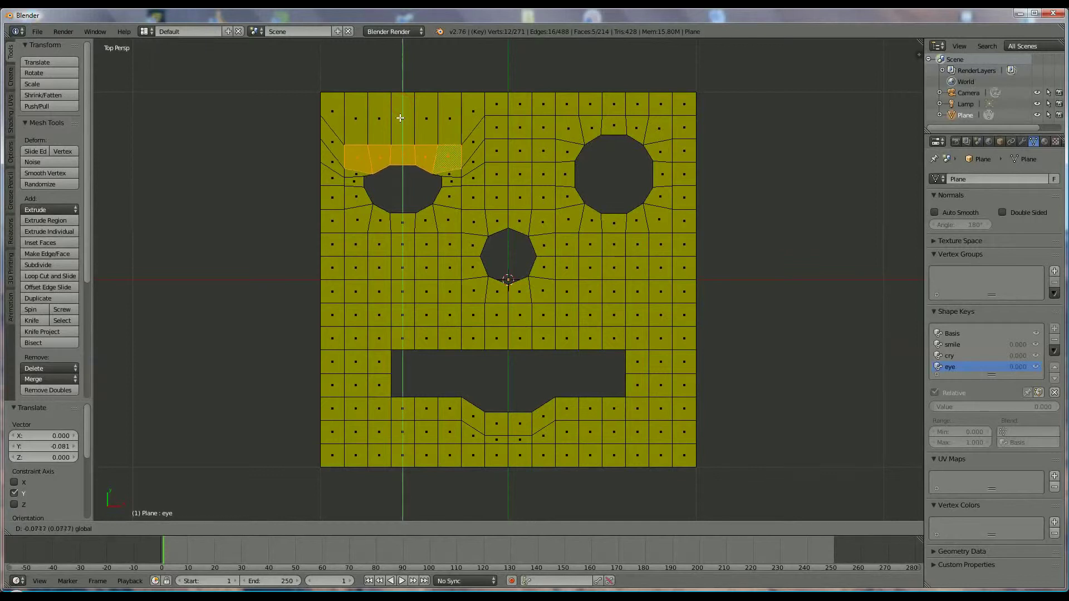
key(Escape)
right_click(384, 158)
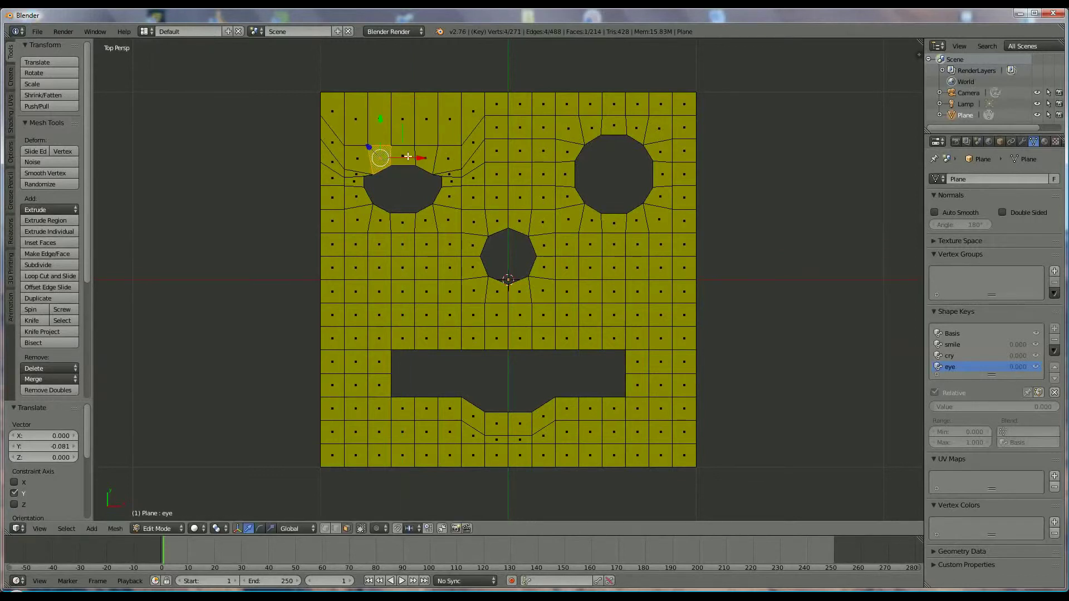
shift+right_click(404, 157)
right_click(400, 154)
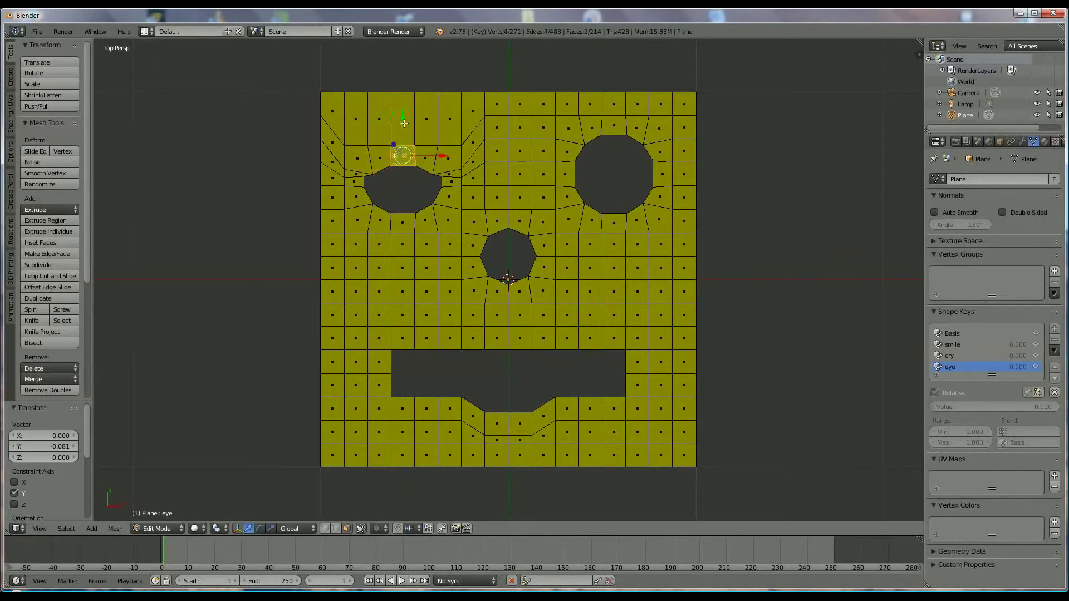
key(g)
key(y)
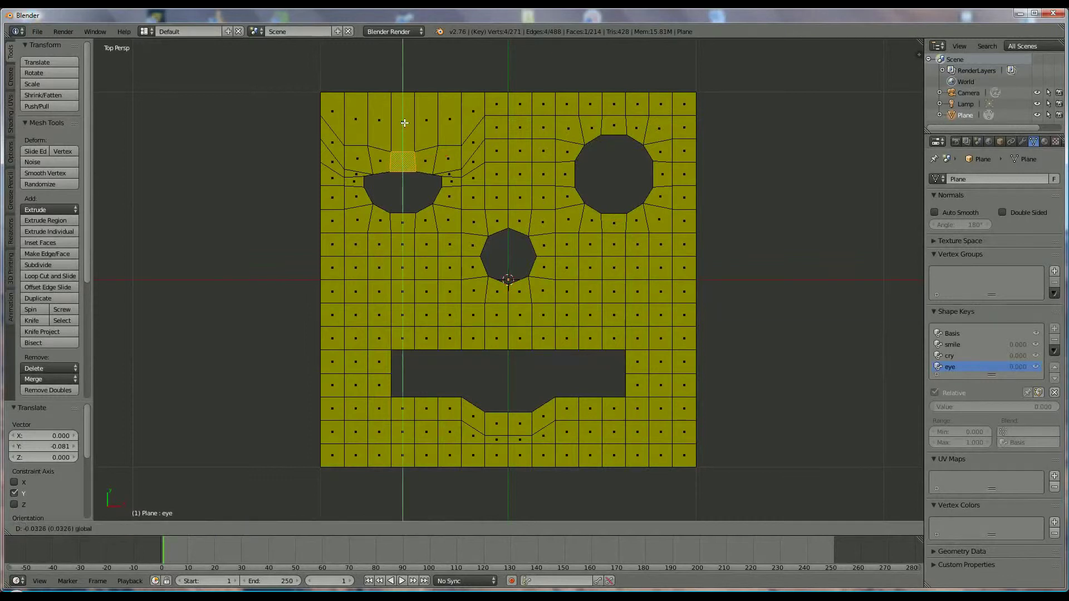
click(405, 125)
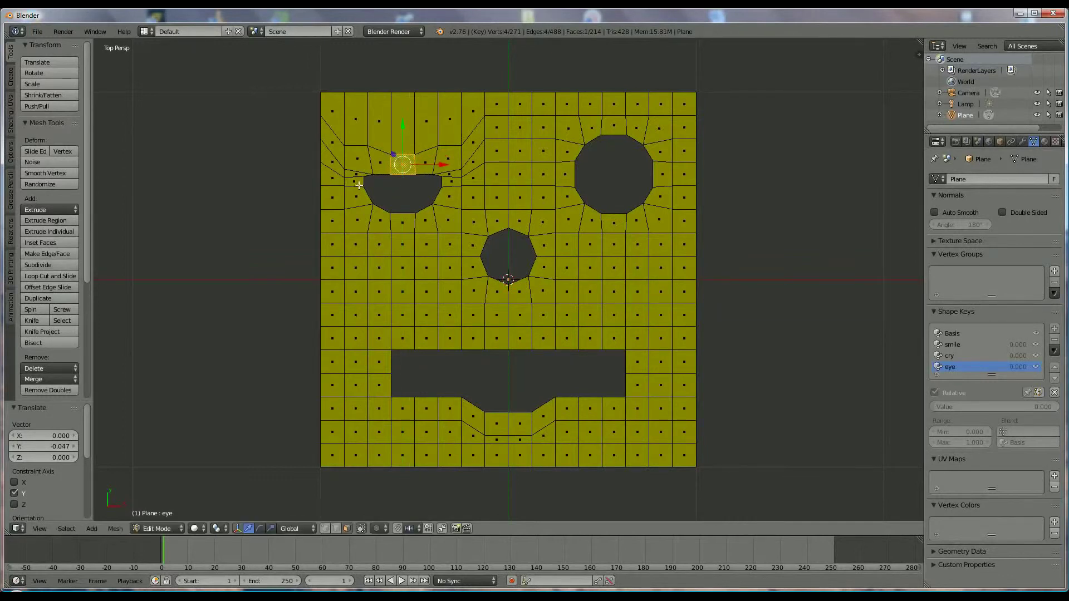
Raise the faces beside and below the left eye hole along Y
right_click(354, 179)
right_click(357, 197)
shift+right_click(362, 220)
shift+right_click(390, 220)
shift+right_click(424, 220)
shift+right_click(446, 212)
shift+right_click(448, 198)
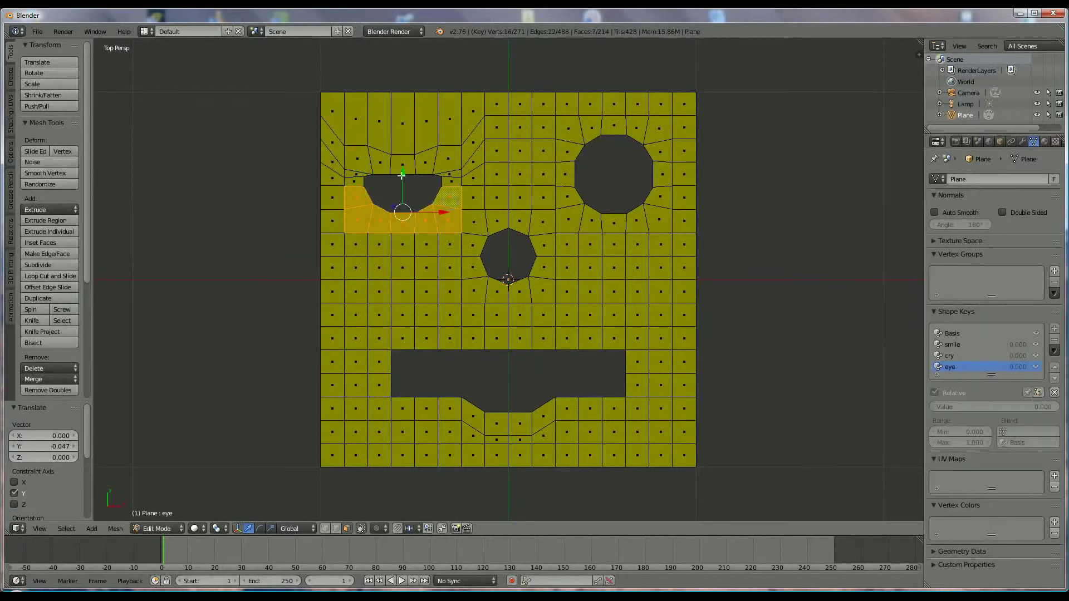
key(g)
key(y)
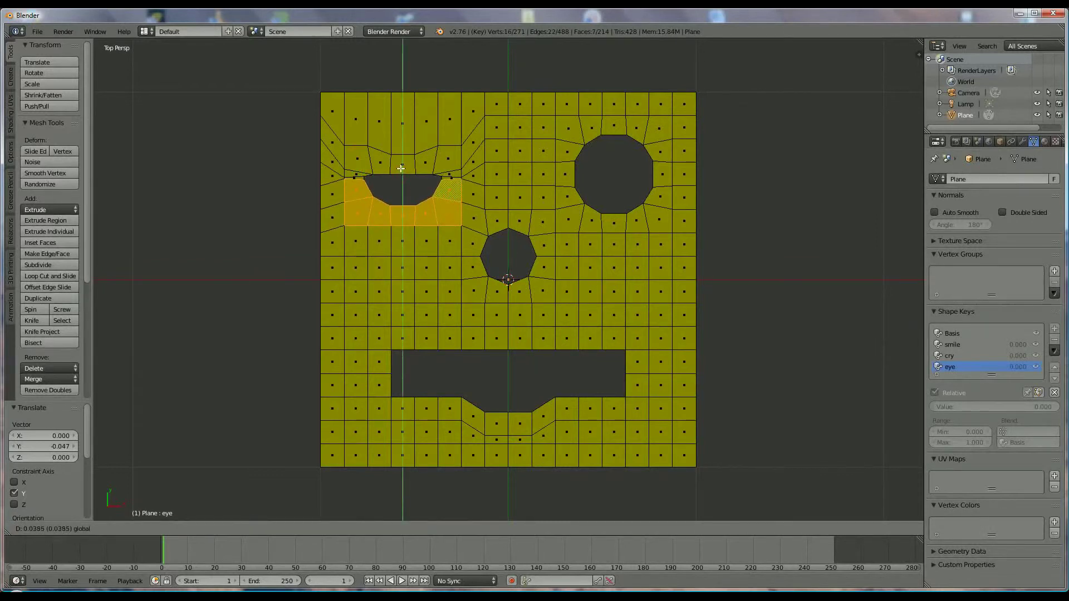
click(401, 168)
Raise the row of faces under the left eye again to narrow the opening
right_click(356, 212)
shift+right_click(379, 214)
shift+right_click(402, 214)
shift+right_click(428, 214)
shift+right_click(446, 207)
key(g)
key(y)
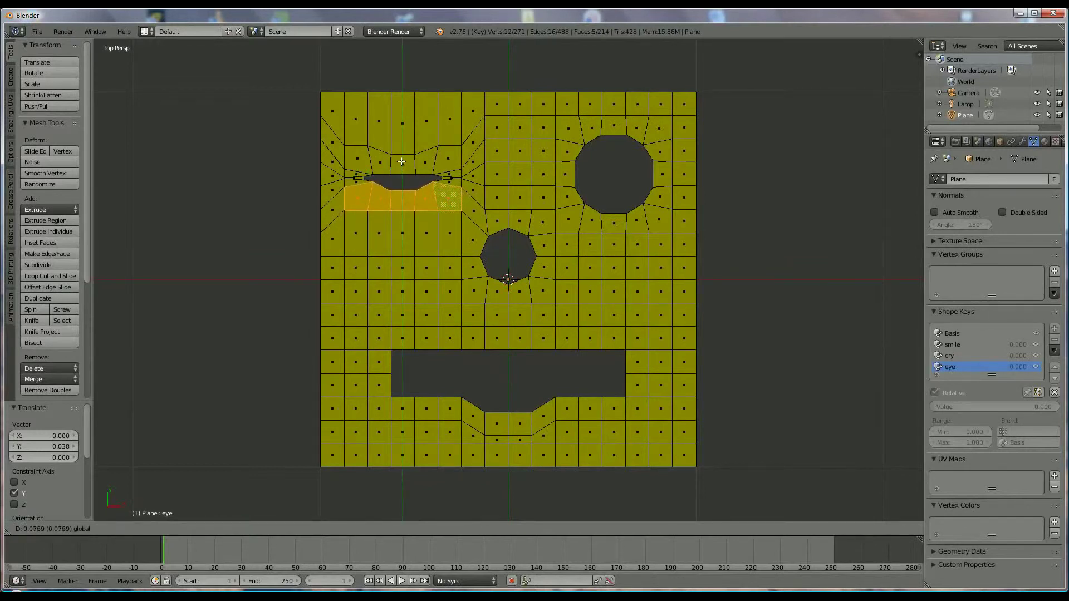
click(401, 160)
Lift the face just below the eye to squeeze the eye into a thin slit
right_click(379, 199)
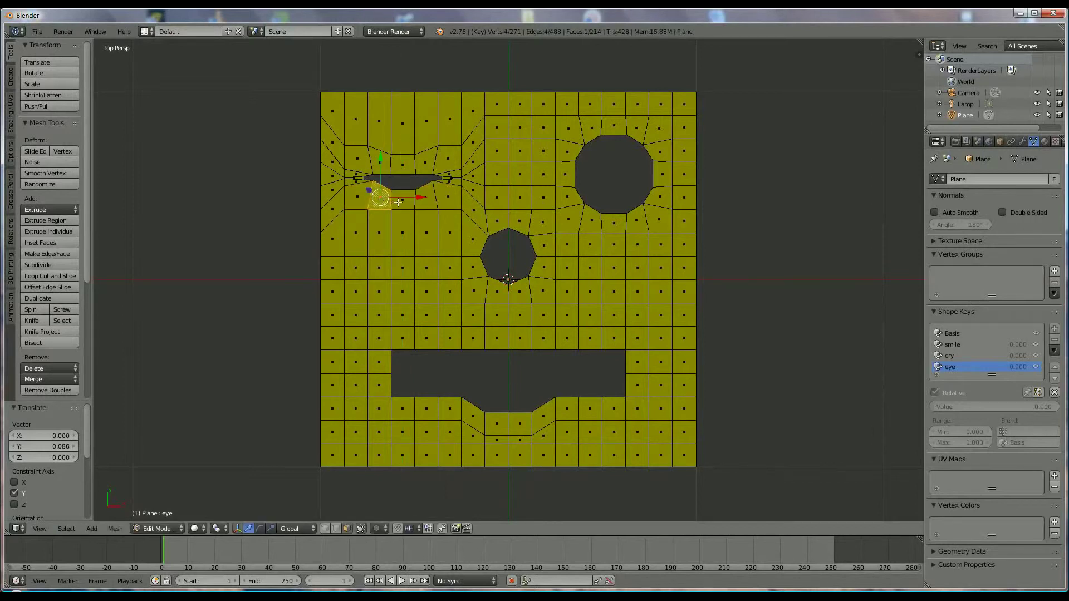
shift+right_click(402, 199)
right_click(400, 199)
key(g)
key(y)
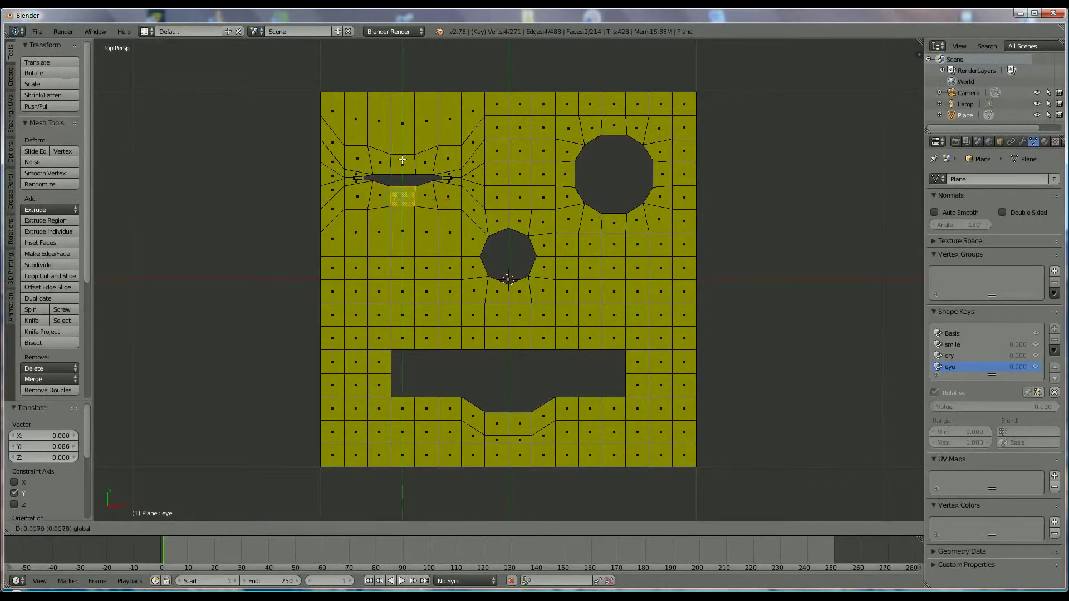
click(402, 153)
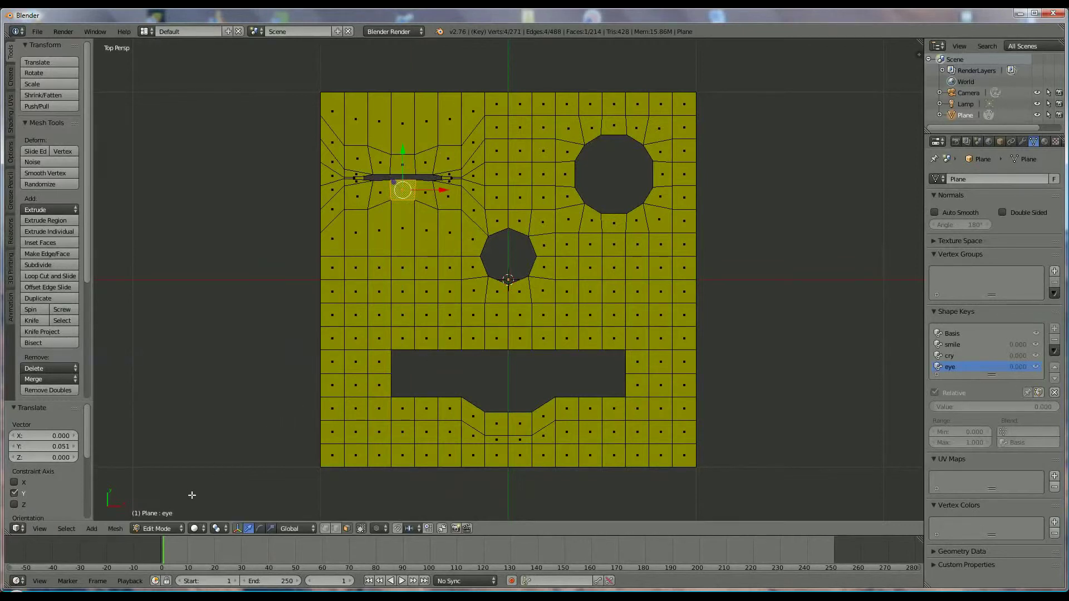
Switch to Object Mode and preview the eye shape key at full strength
click(150, 529)
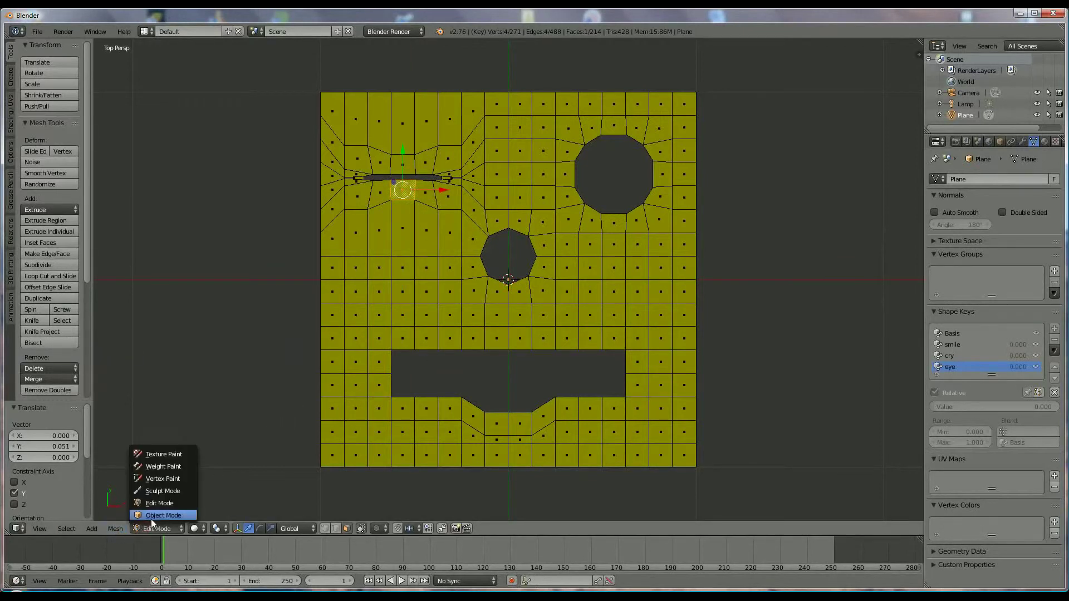
click(162, 515)
drag(941, 406, 847, 399)
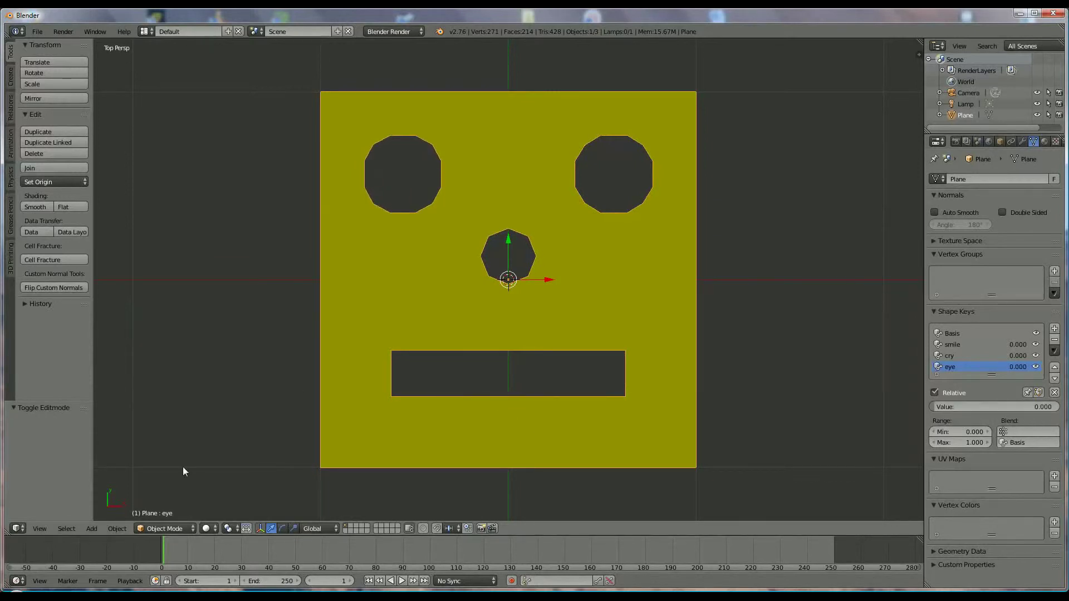
Back in Edit Mode, start raising the two lower mouth faces along Y
click(160, 527)
click(160, 506)
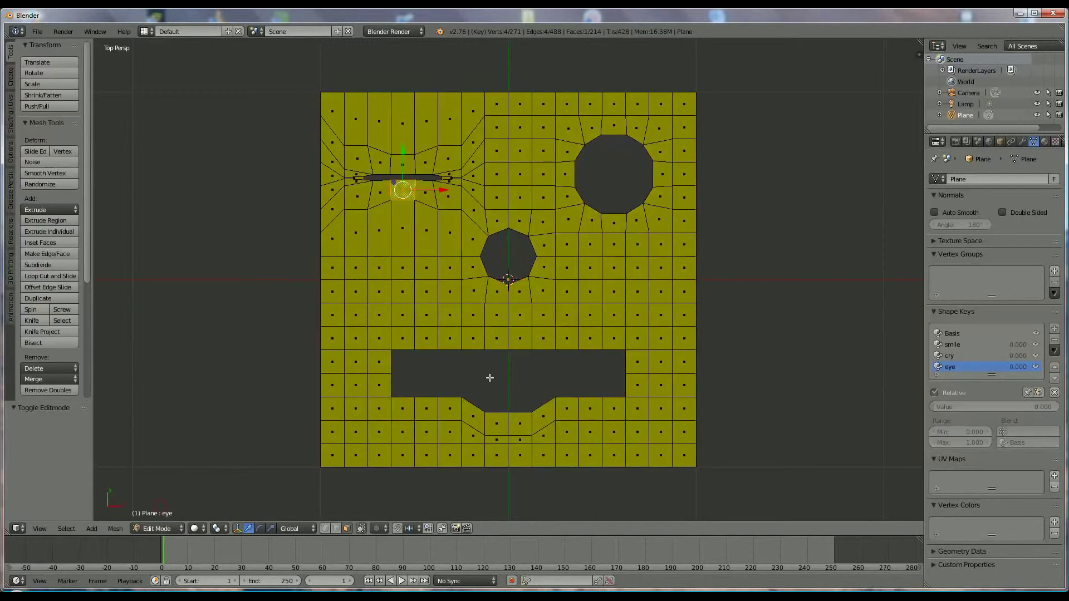
right_click(497, 422)
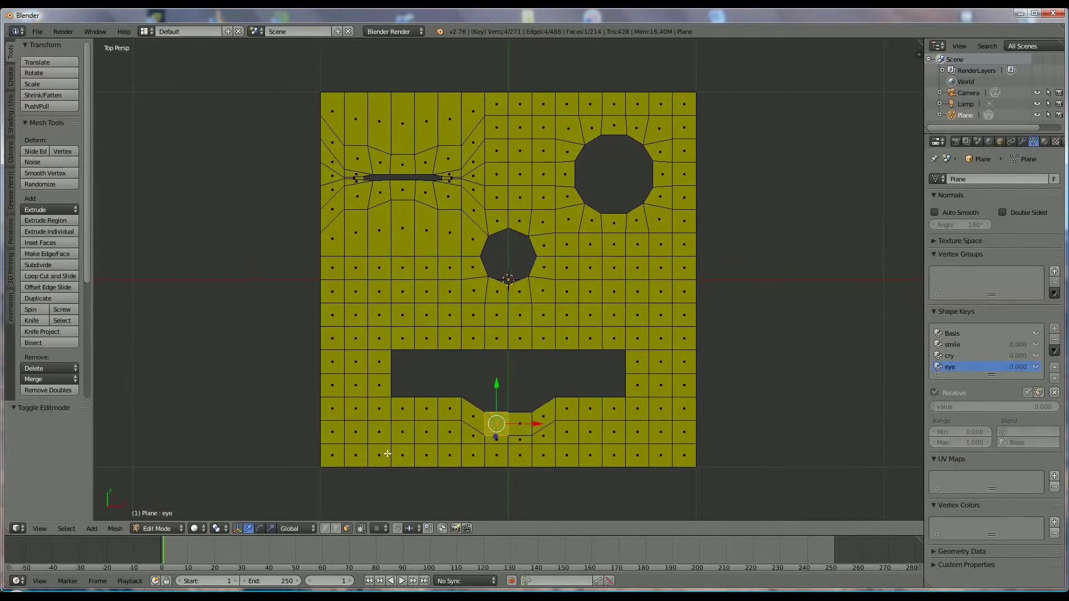
shift+right_click(521, 425)
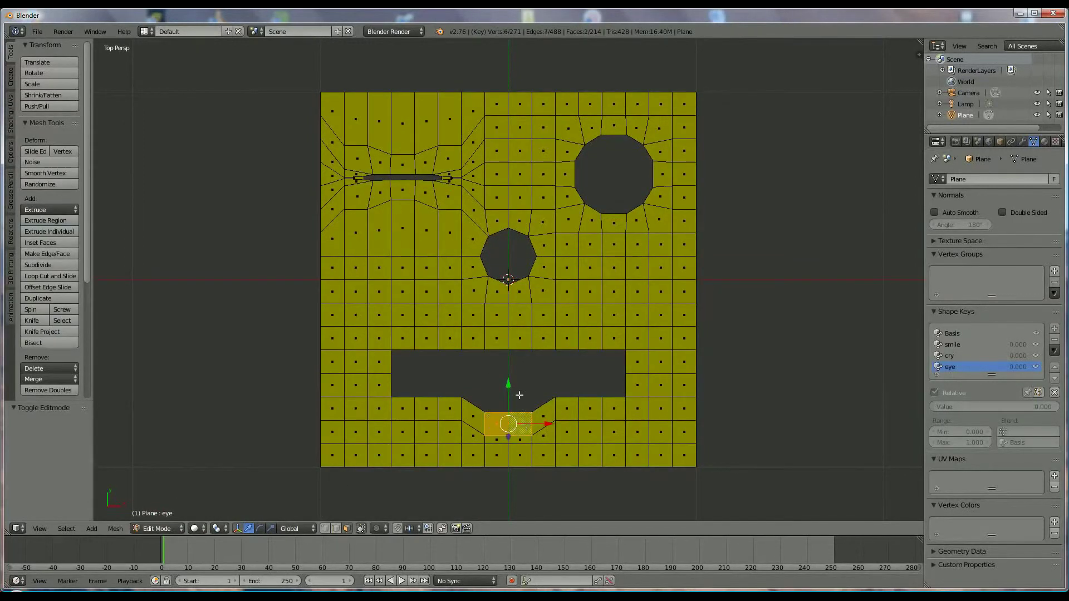
key(g)
key(y)
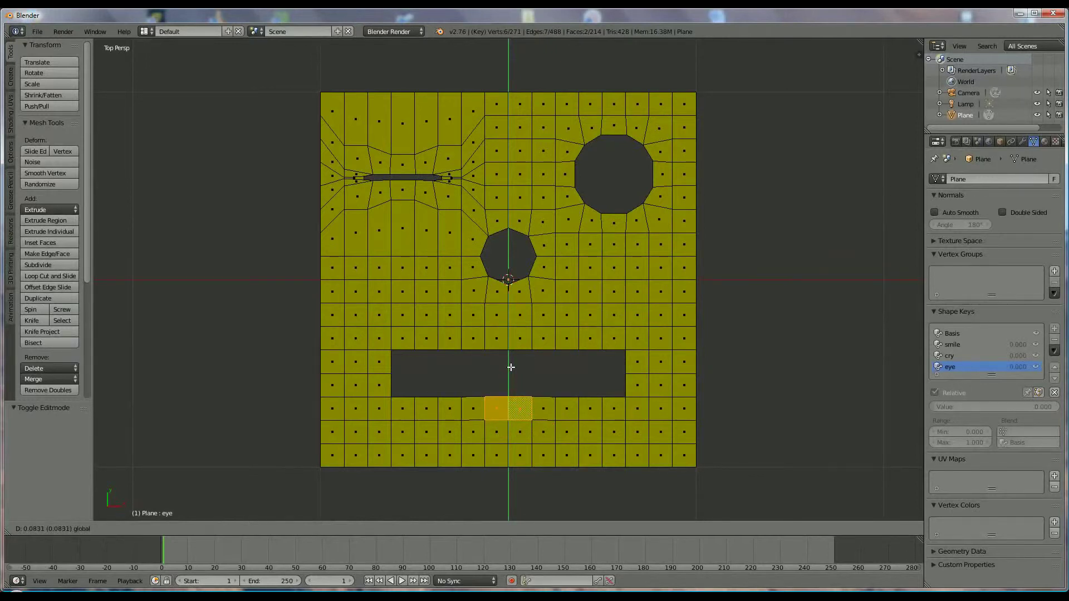
Preview the eye key at full strength, reset it to 0 in Object Mode, and go to frame 2
click(511, 368)
click(146, 530)
click(153, 517)
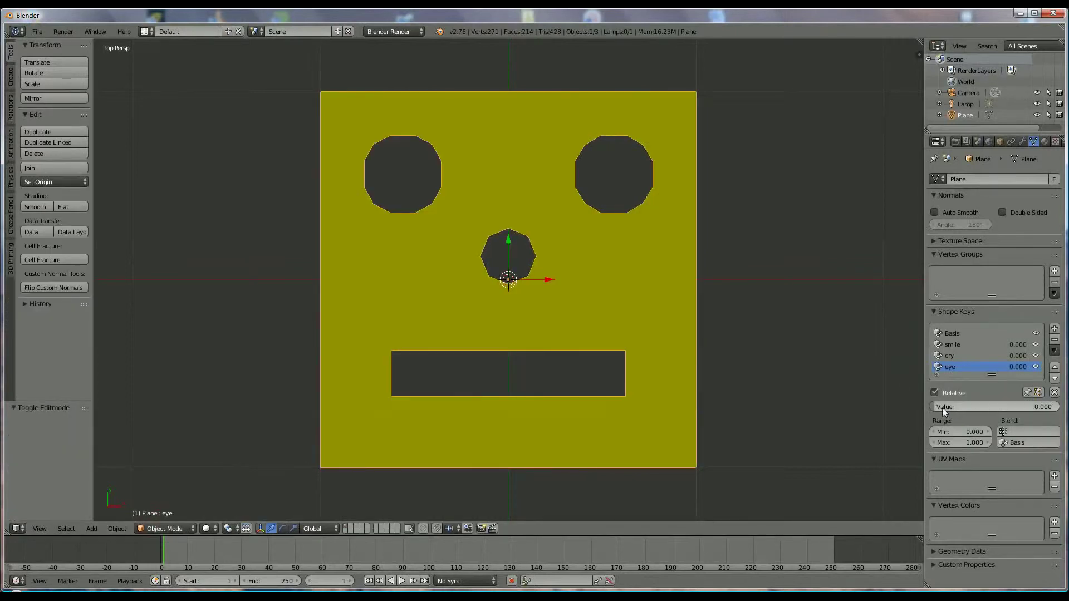
drag(937, 406, 27, 400)
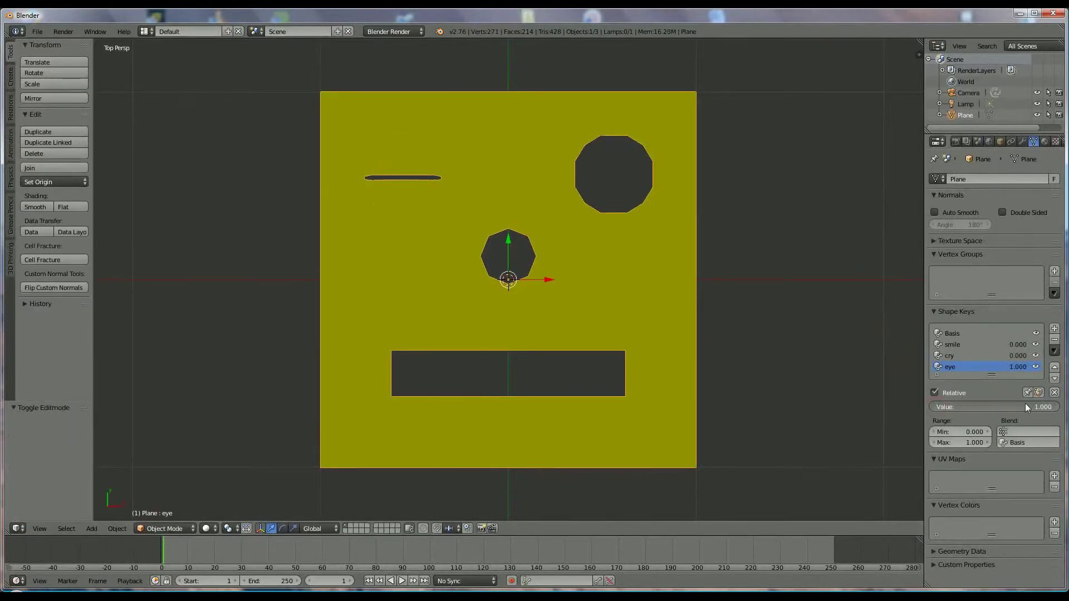
drag(996, 407, 890, 409)
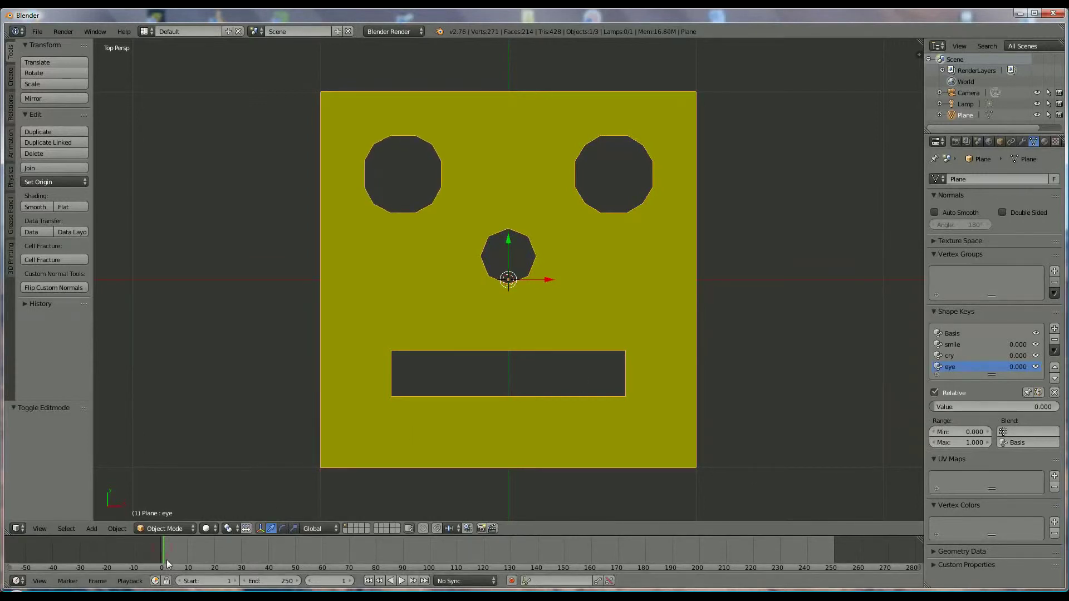
click(351, 581)
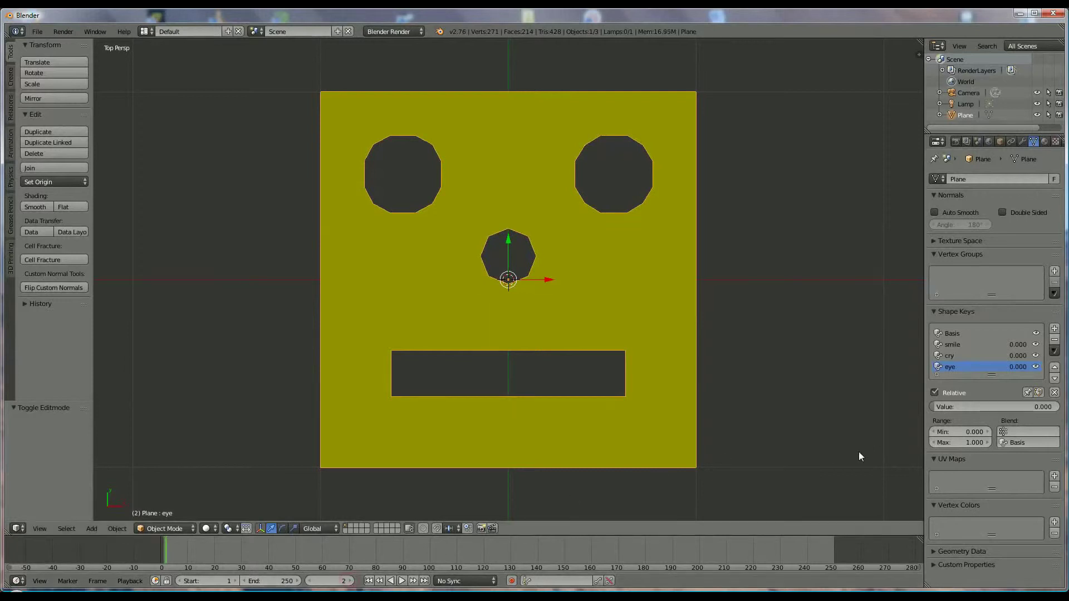
Keyframe the smile shape key at 0 on frame 2
click(954, 332)
click(957, 349)
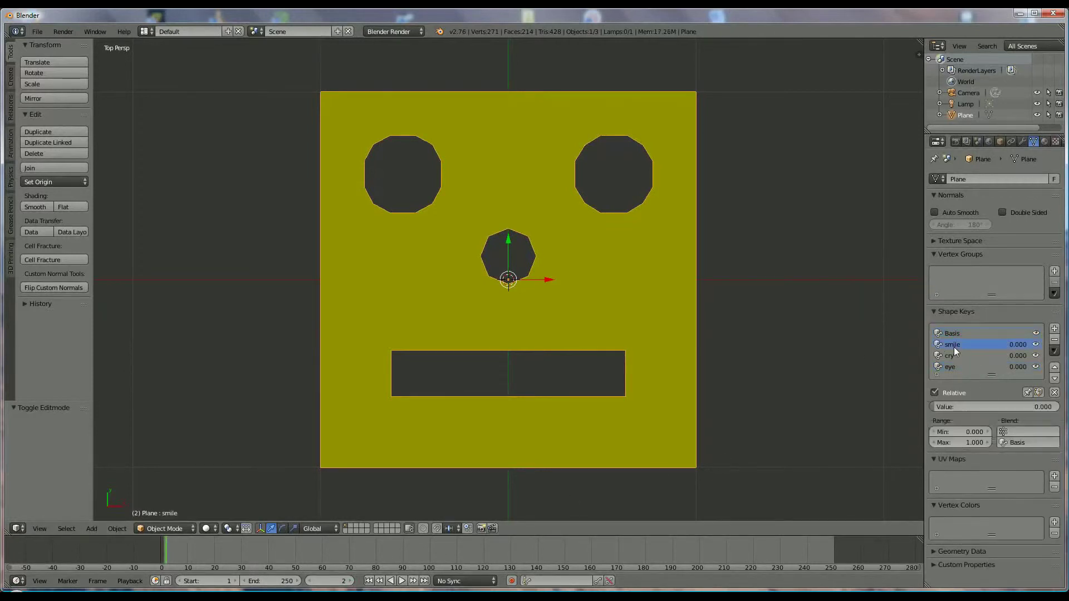
click(1003, 406)
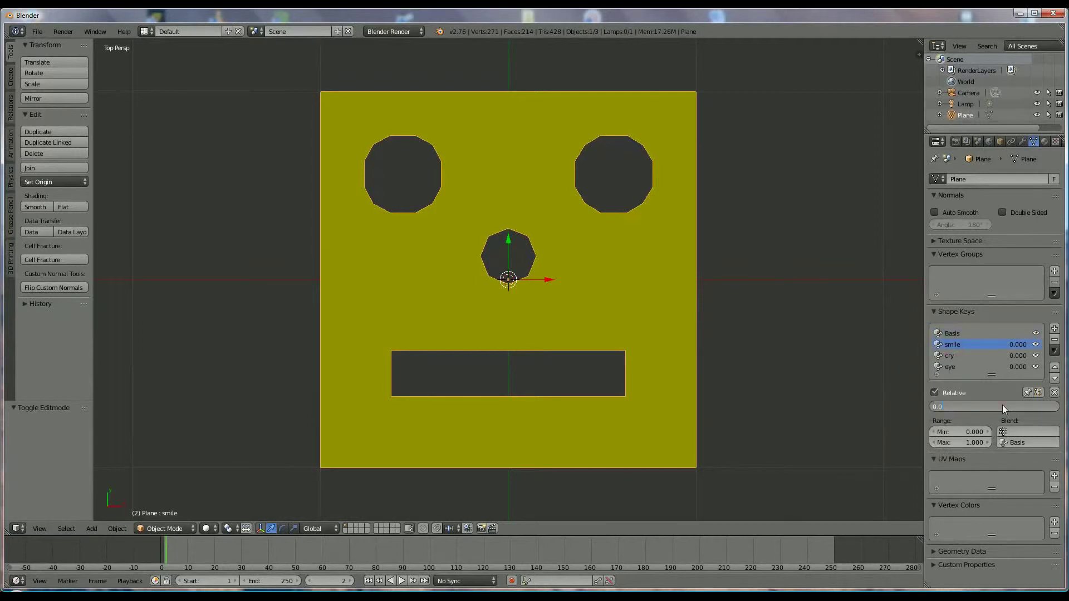
key(Return)
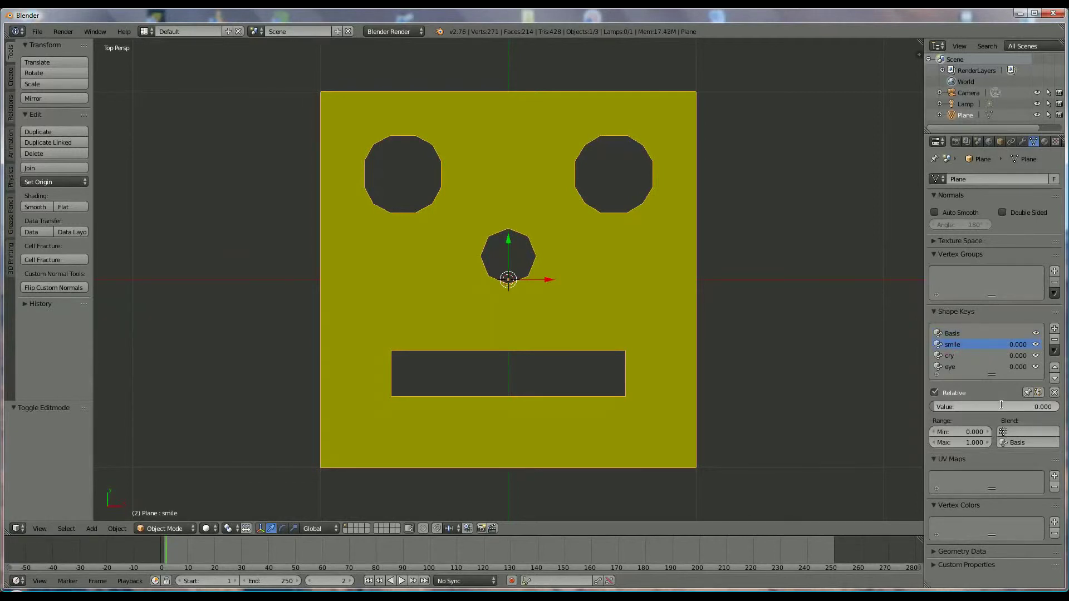
key(i)
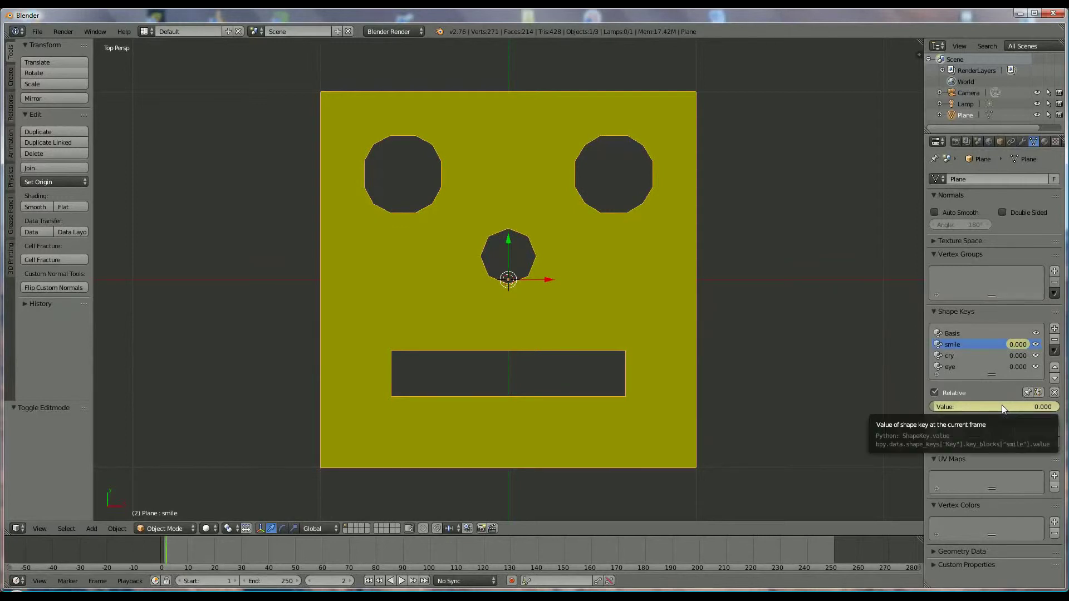
Keyframe the cry shape key at 0 on frame 2
click(985, 355)
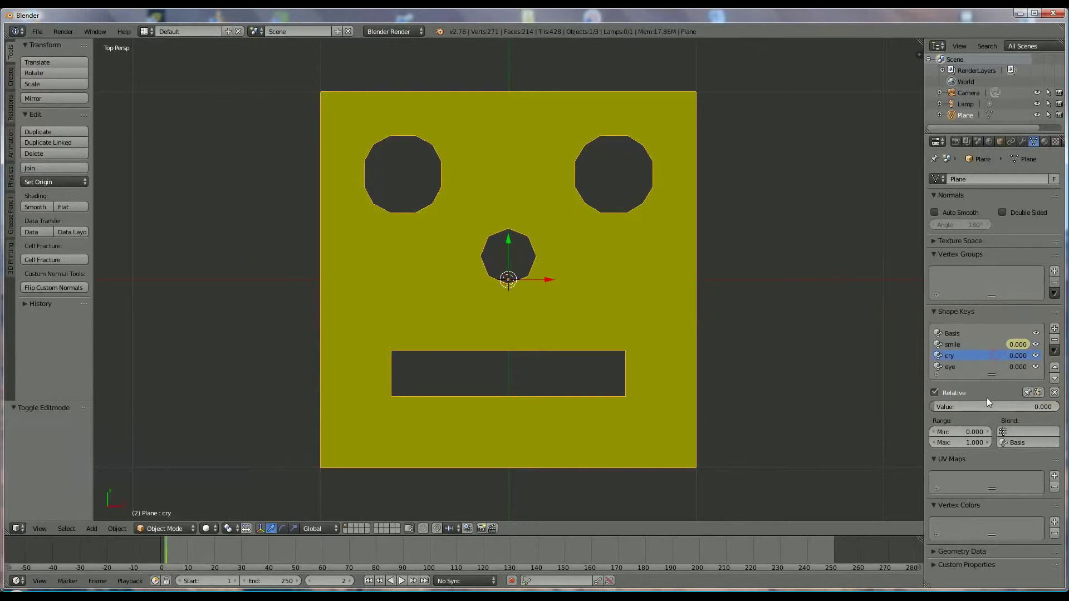
click(987, 407)
key(BackSpace)
key(Escape)
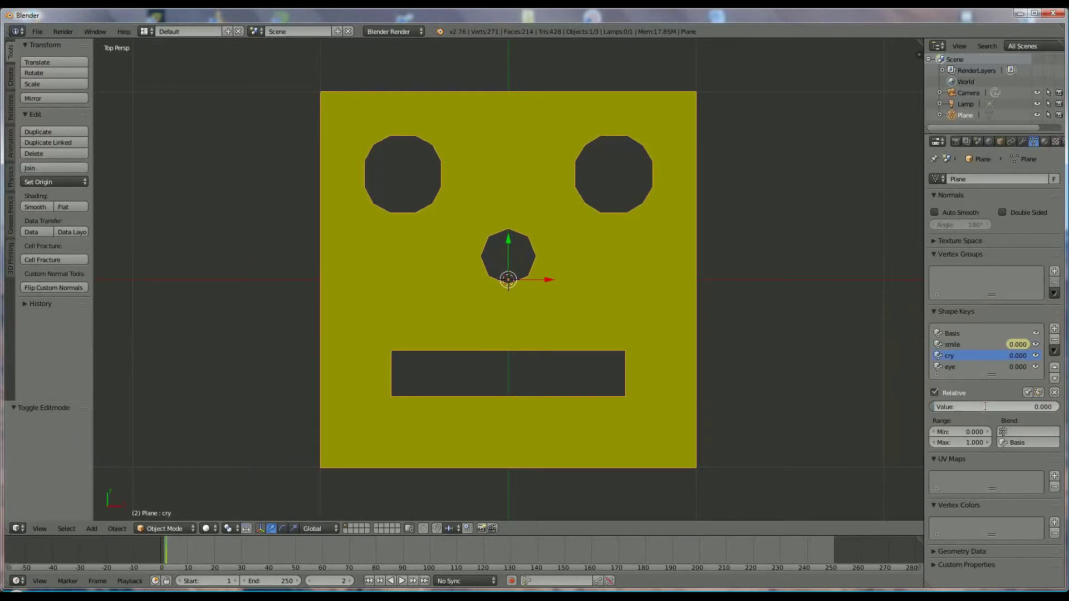
key(i)
Keyframe the eye shape key at 0 on frame 2
click(981, 367)
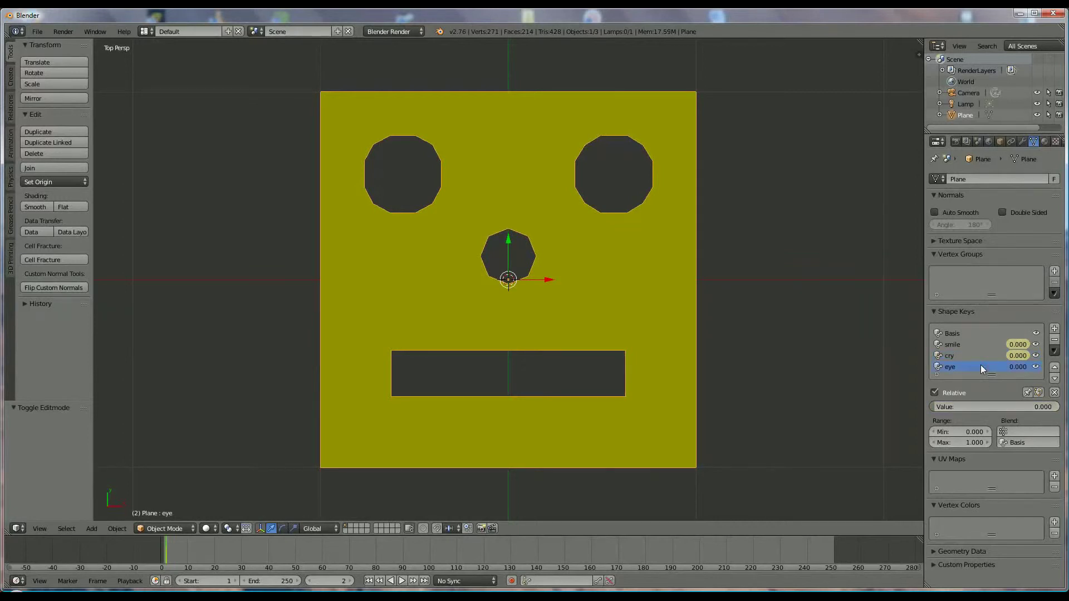
key(i)
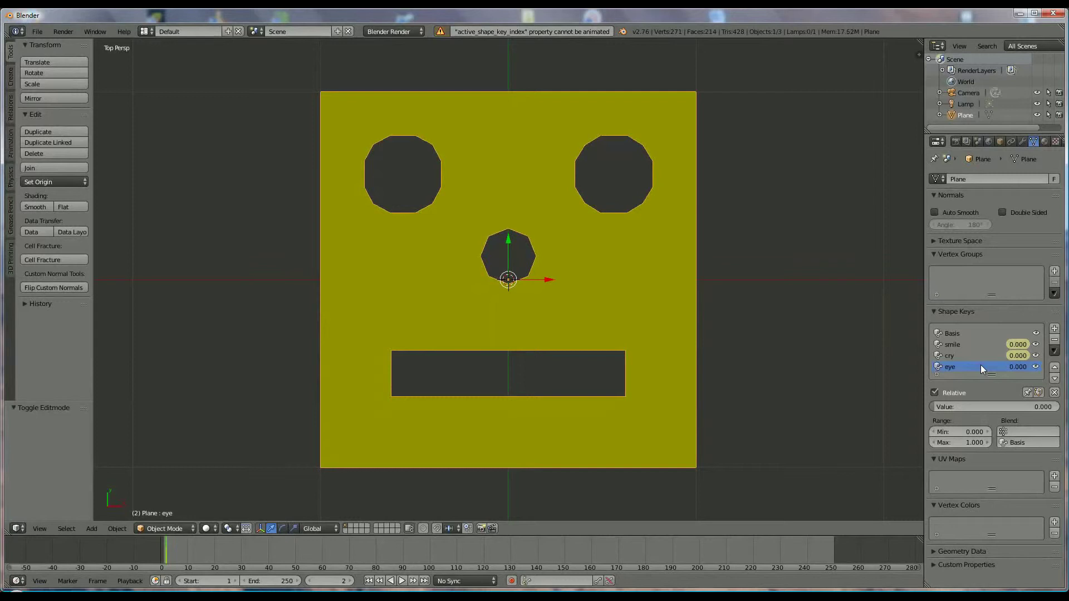
click(991, 406)
key(Escape)
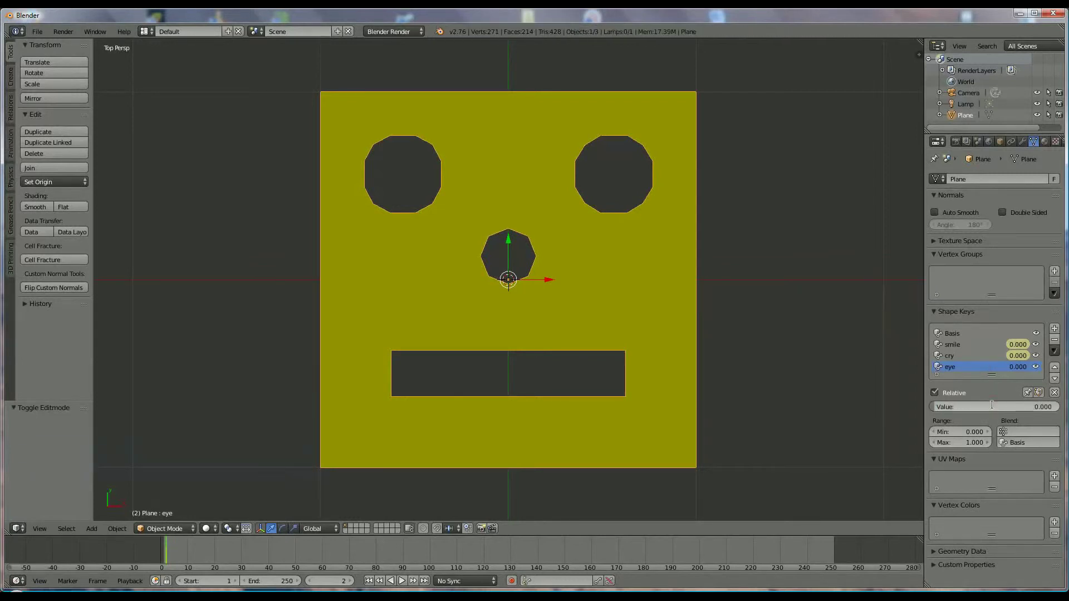
key(i)
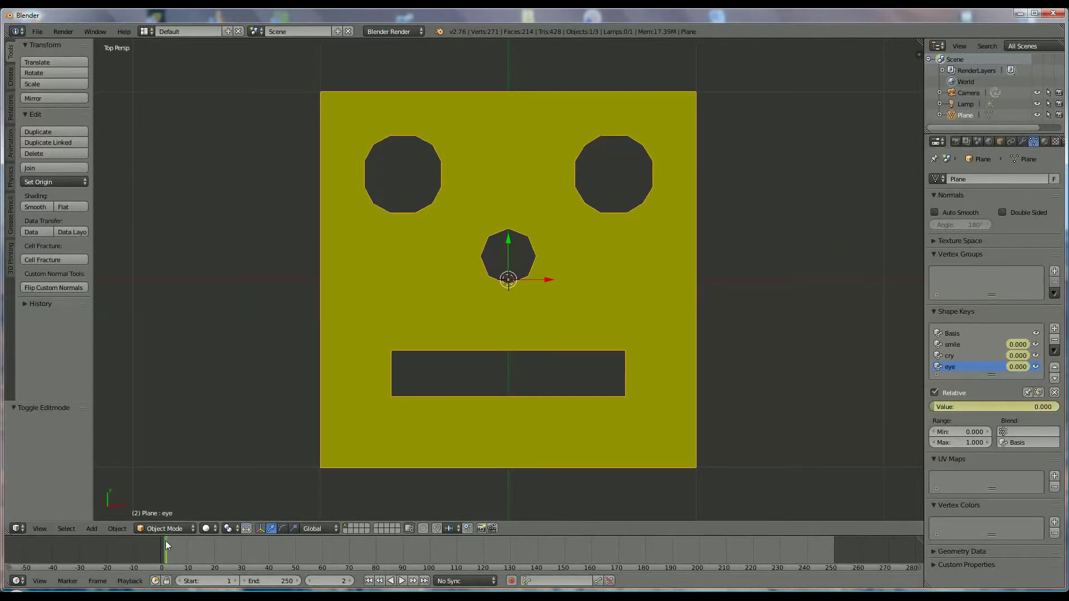
On frame 29, keyframe the smile shape key at 1, then scrub back to frame 1
key(alt+a)
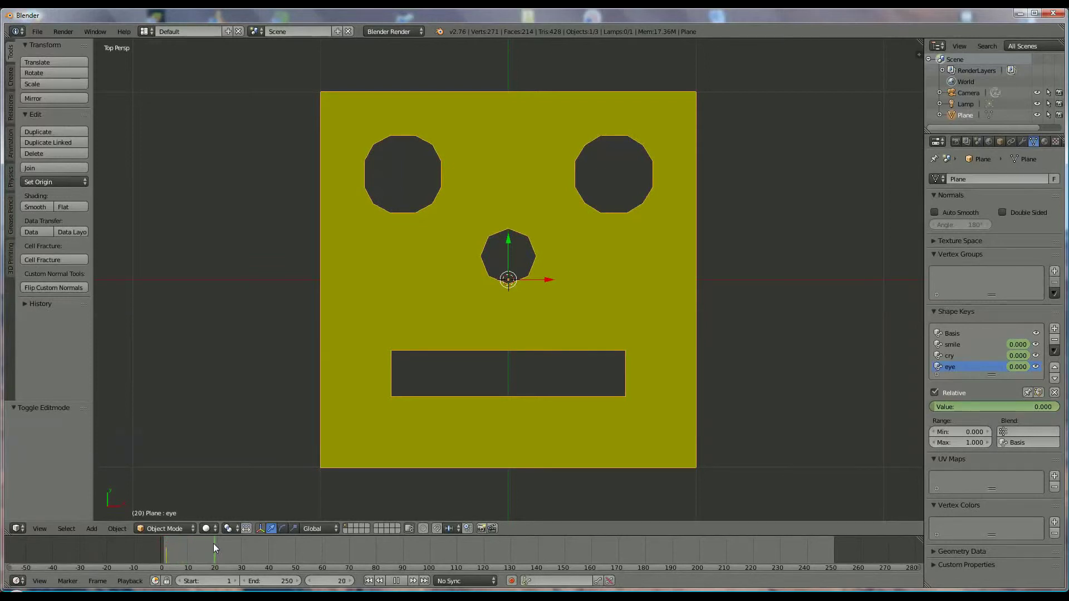
drag(215, 549, 236, 550)
key(alt+a)
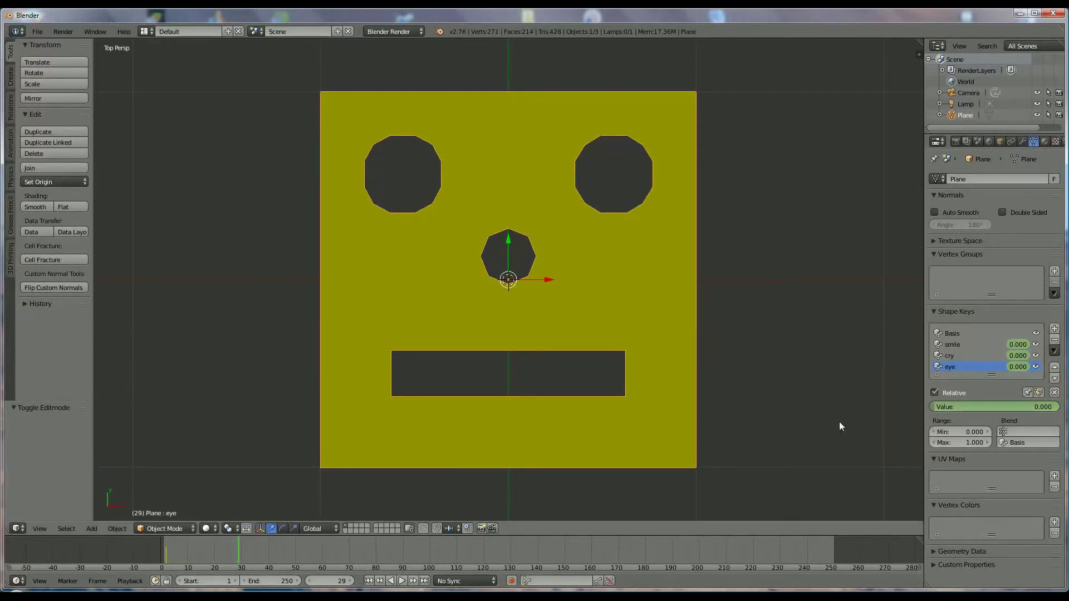
click(979, 346)
drag(952, 407, 1063, 409)
click(992, 407)
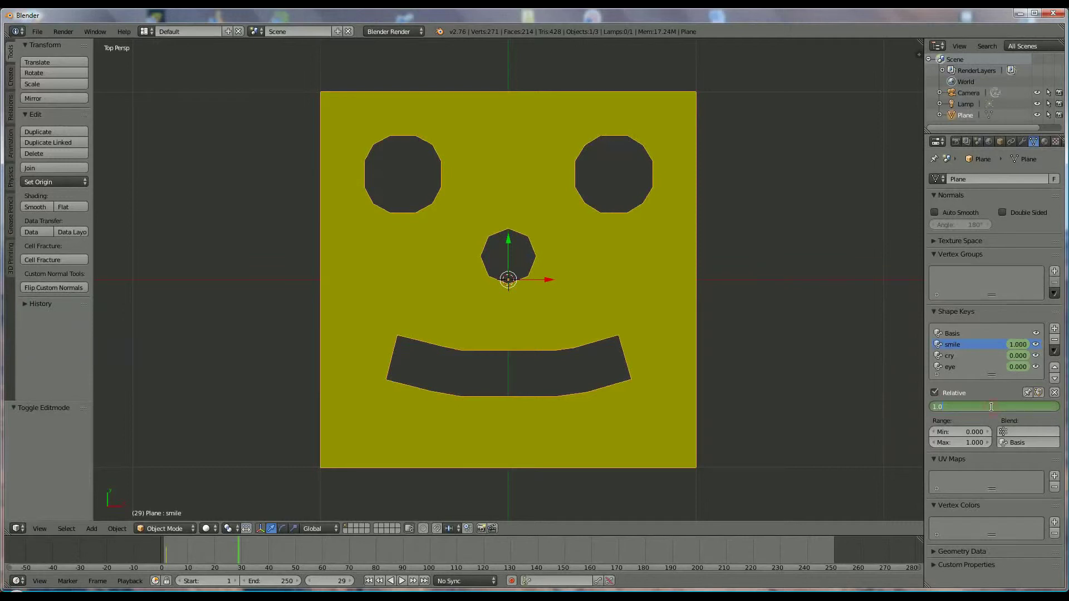
key(Return)
key(i)
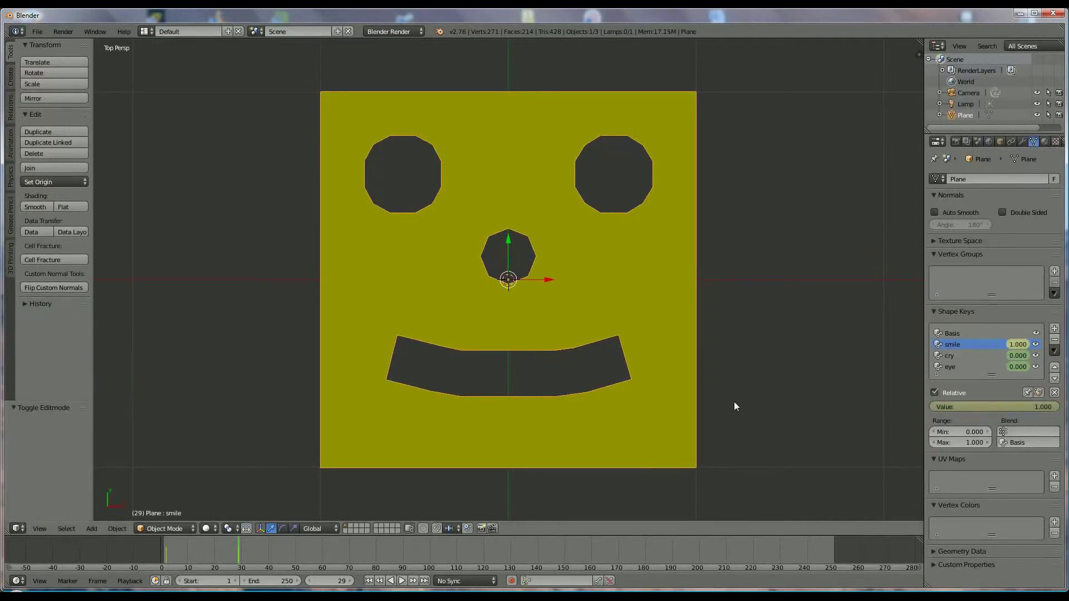
drag(238, 544, 165, 543)
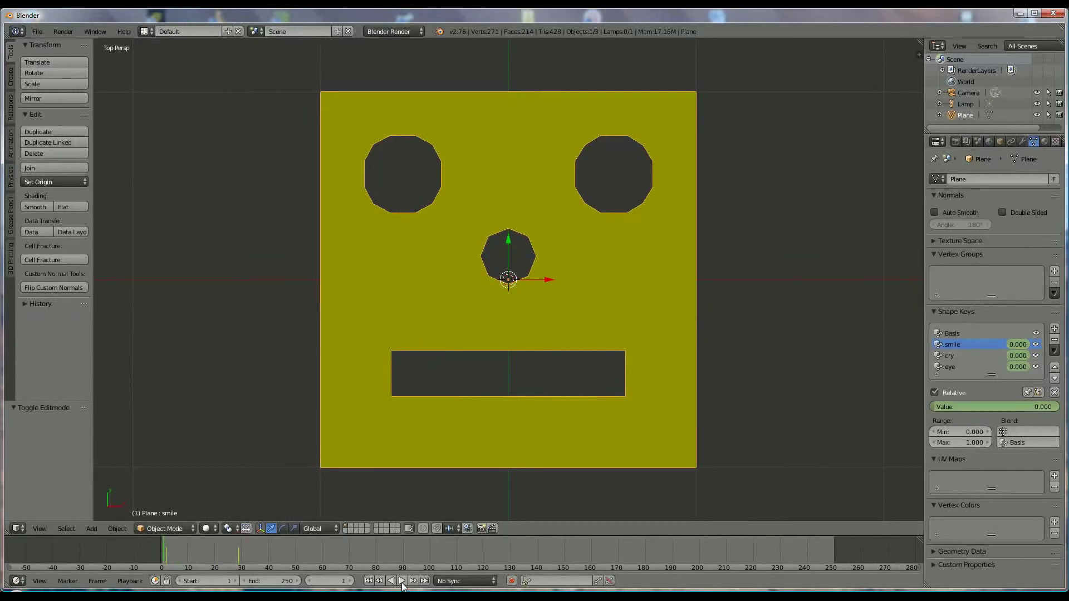
On frame 50, keyframe the eye shape key at 1 and the smile at 1
click(401, 581)
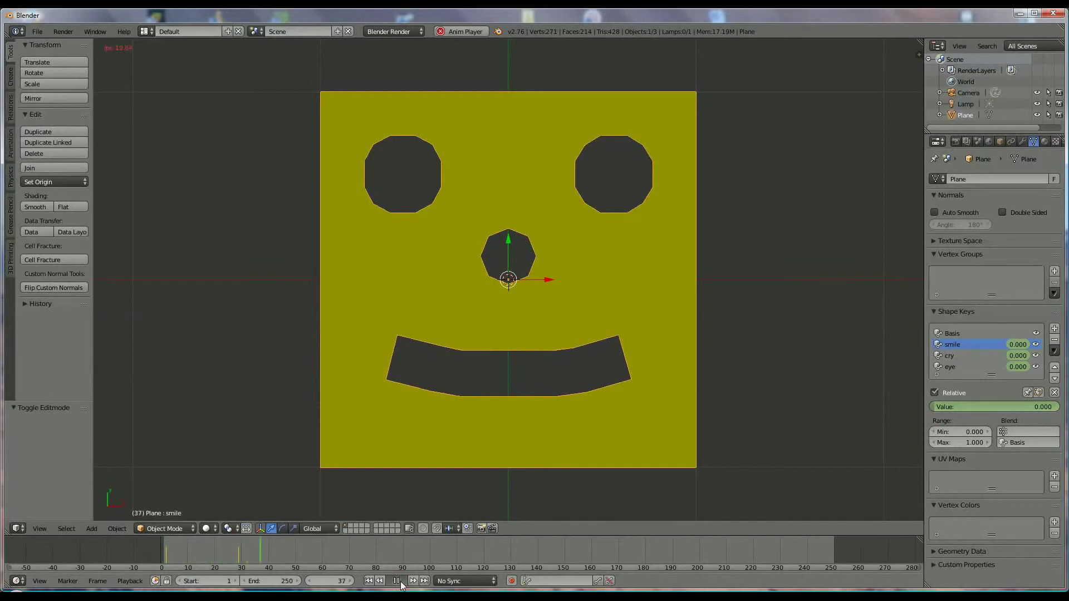
click(397, 580)
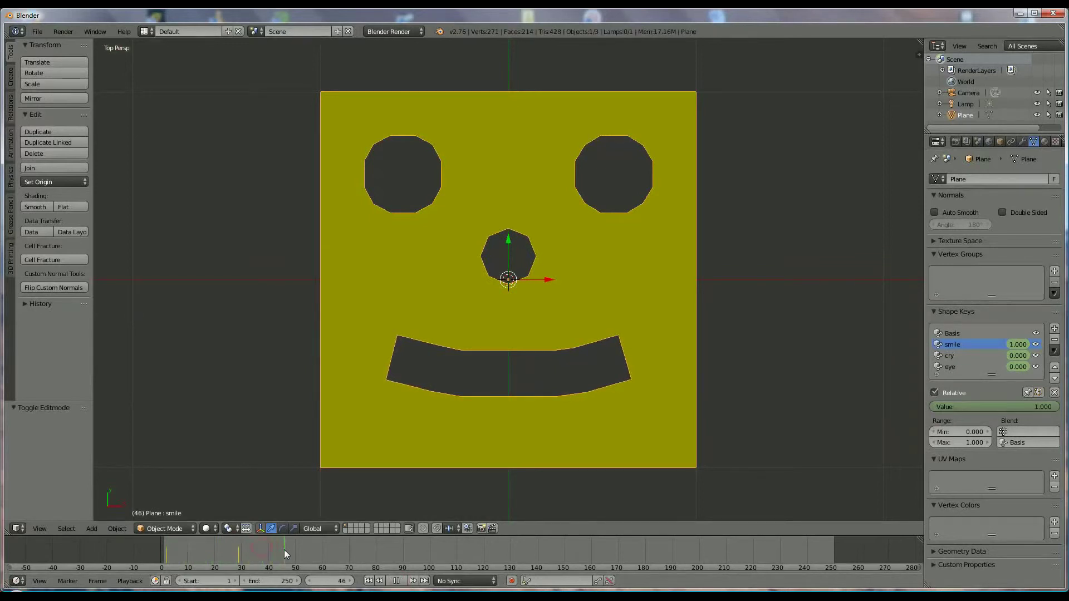
drag(293, 552, 295, 553)
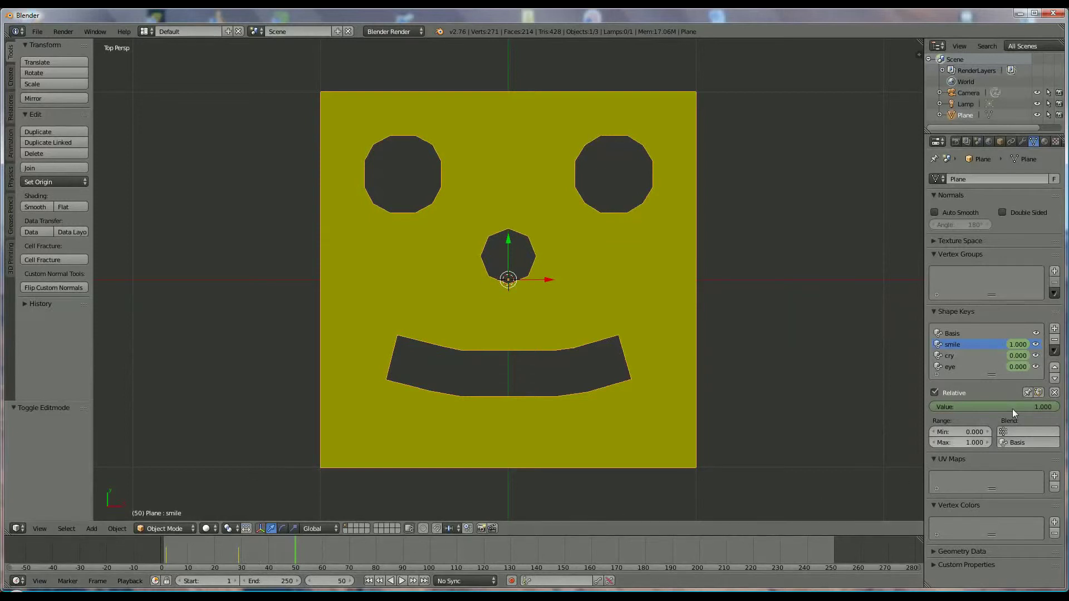
click(967, 366)
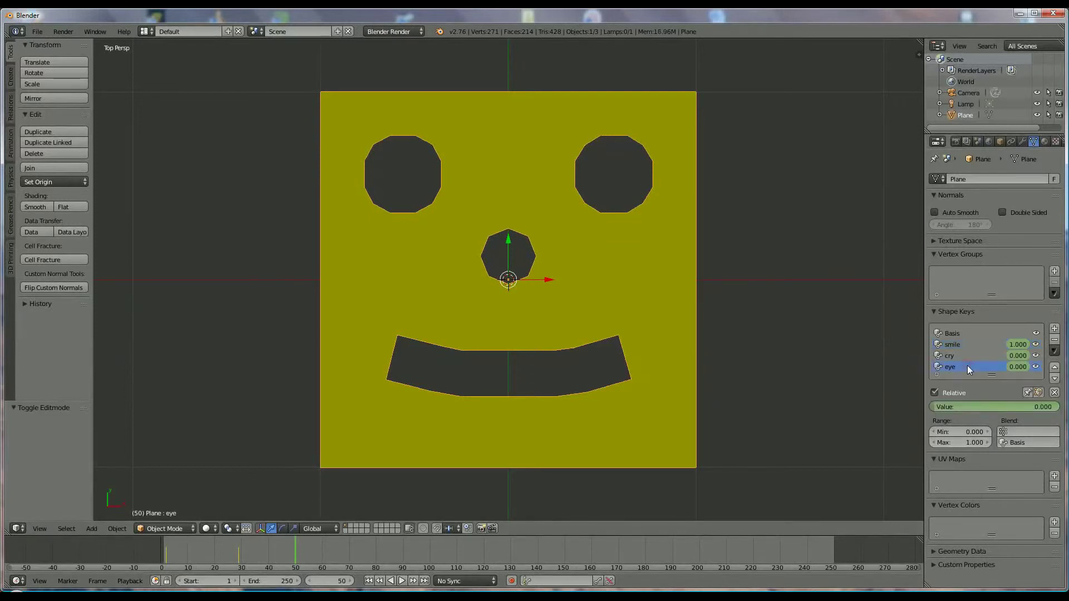
click(984, 405)
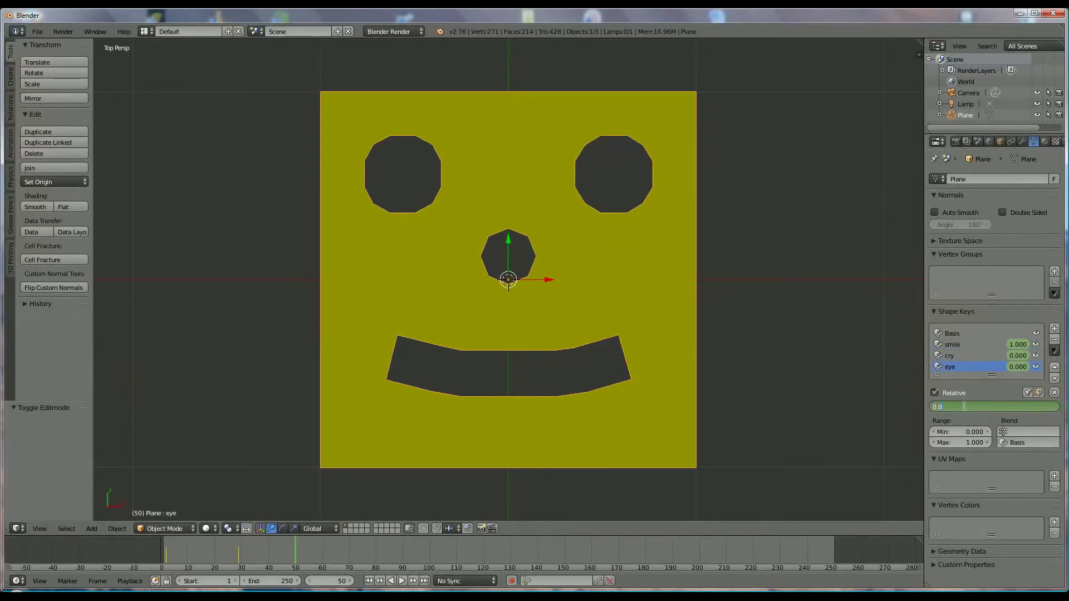
text(1)
key(Return)
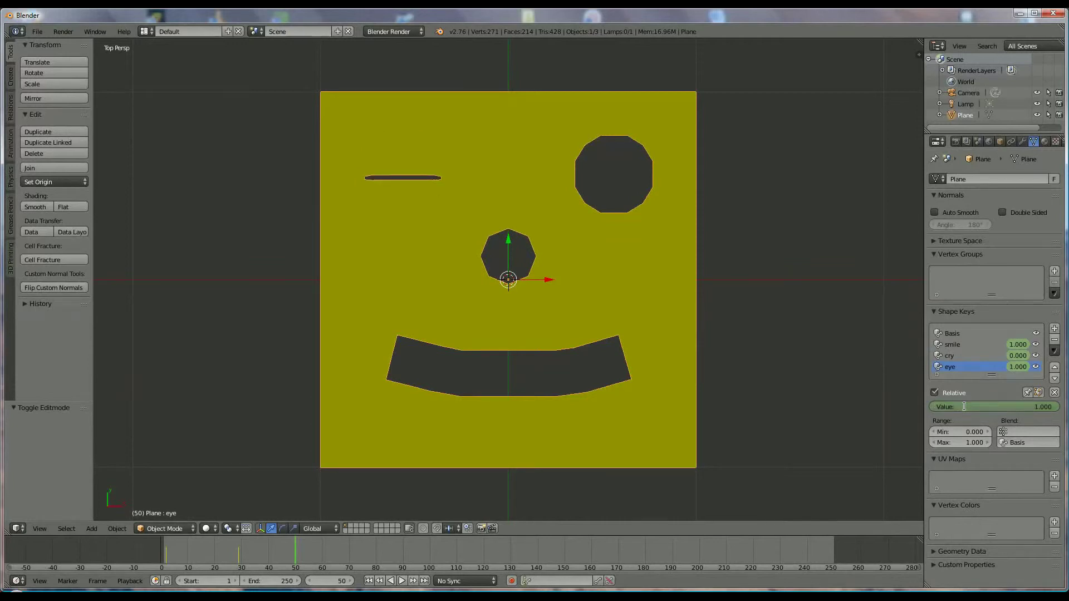
key(i)
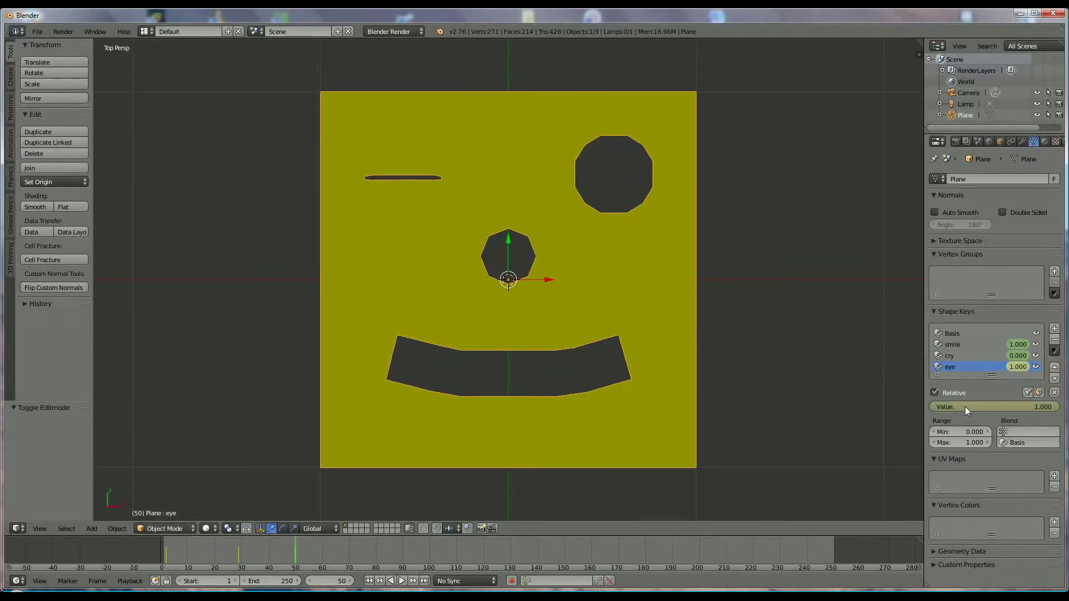
click(977, 345)
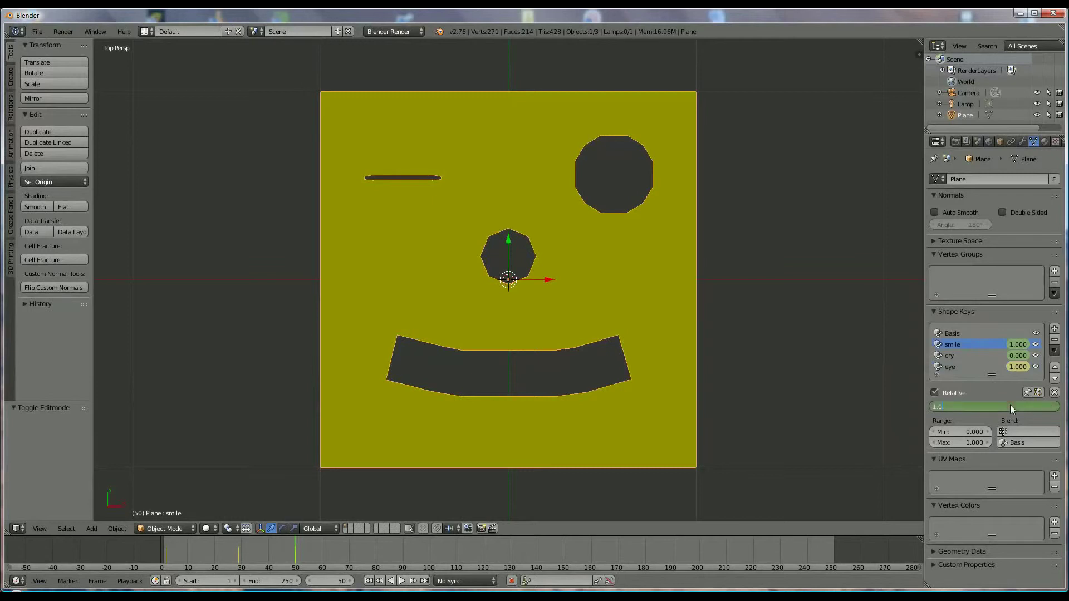
key(i)
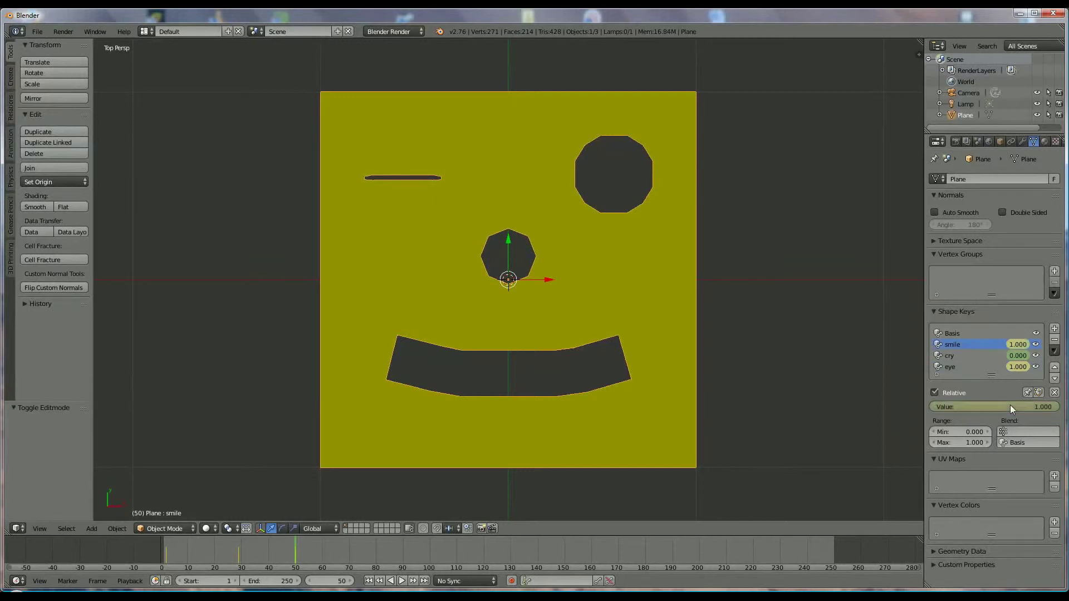
Play the animation from frame 1 to preview it, then return to frame 2
click(368, 580)
click(402, 581)
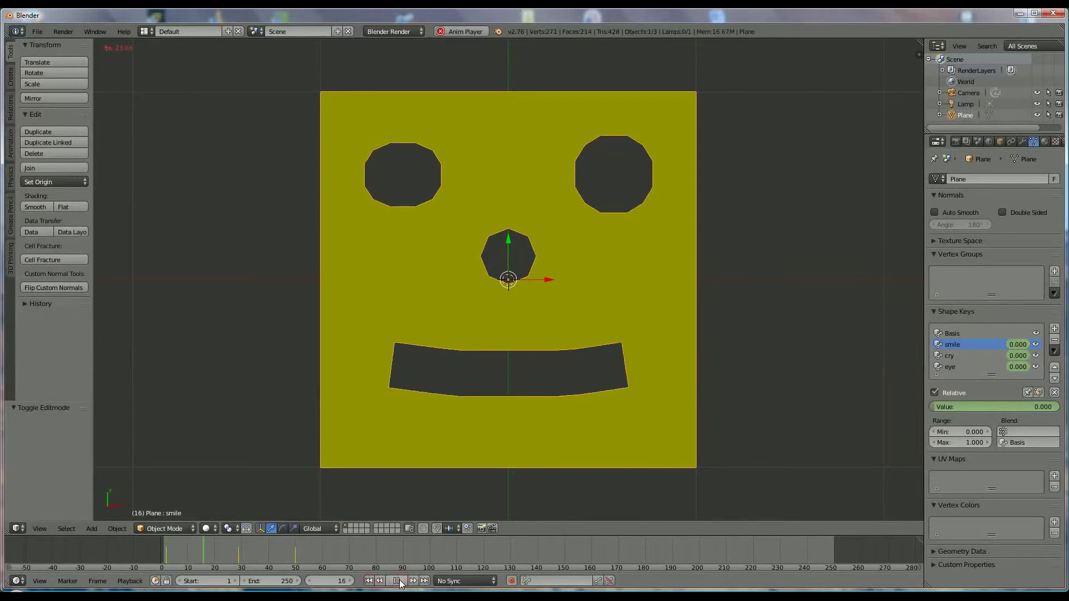
click(399, 582)
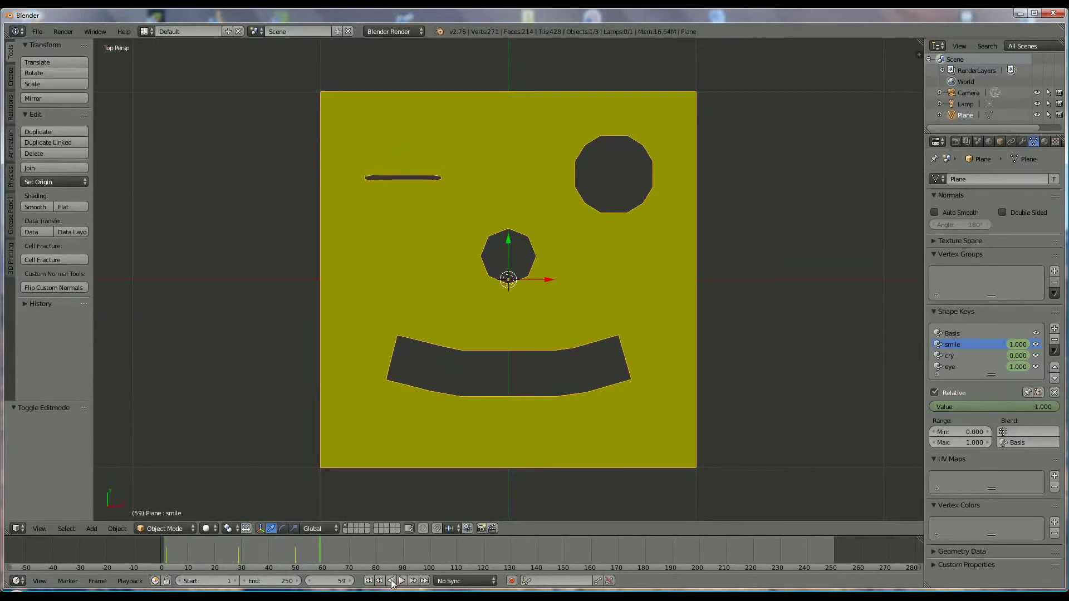
click(369, 581)
click(402, 581)
click(401, 580)
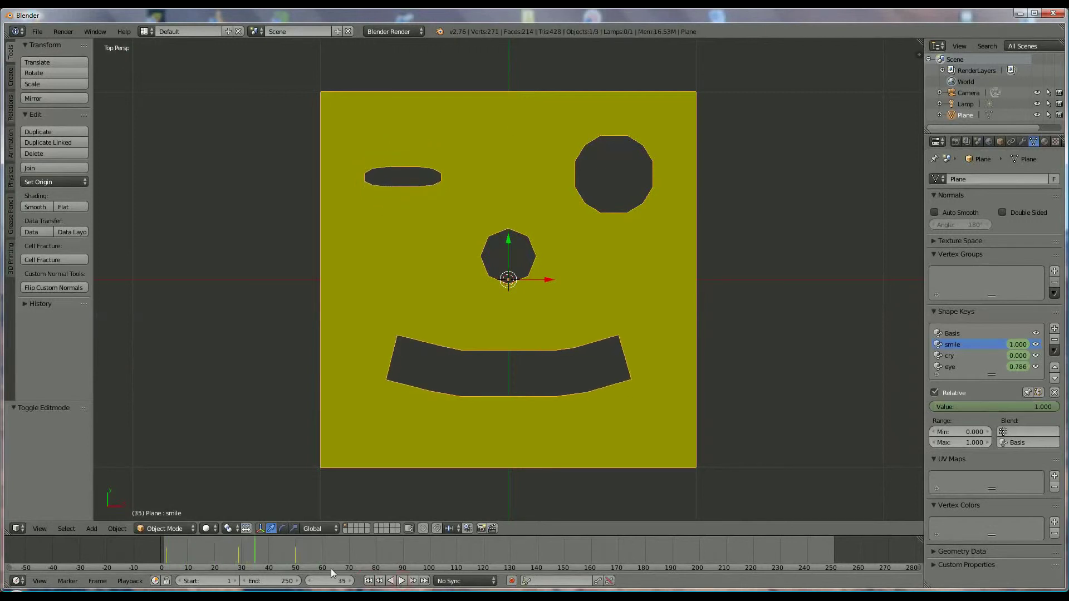
drag(254, 554, 167, 548)
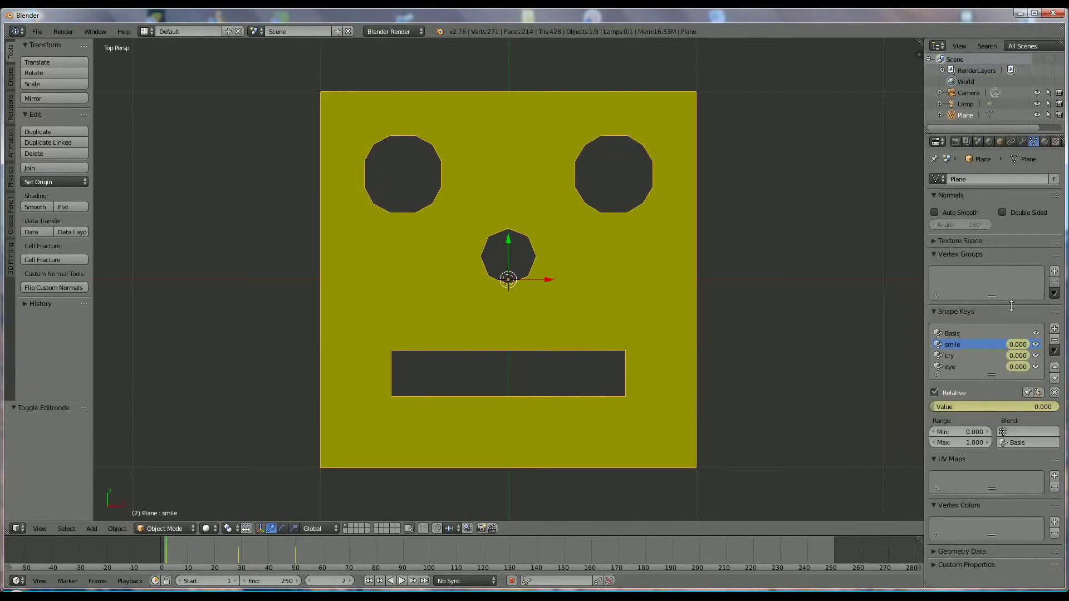
On frame 29, keyframe the eye shape key at 0 so the left eye stays open
click(955, 368)
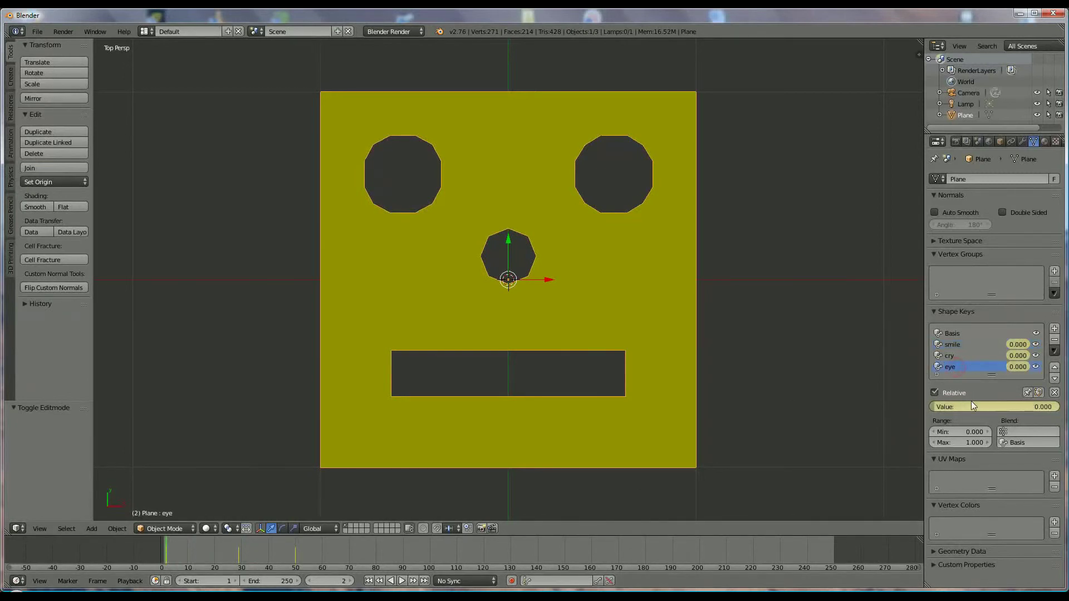
click(977, 407)
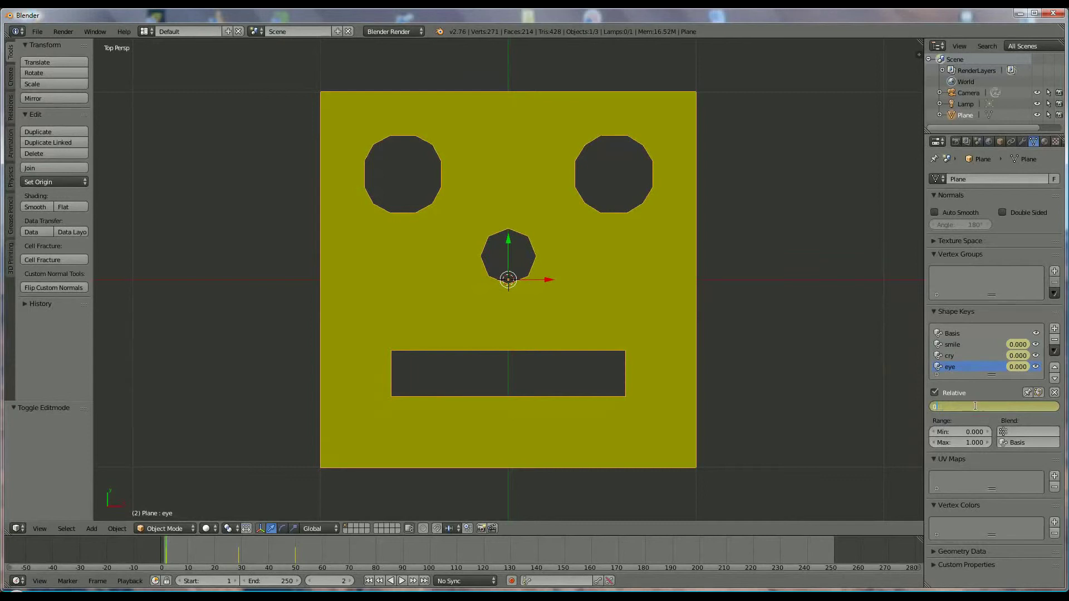
click(240, 556)
click(240, 557)
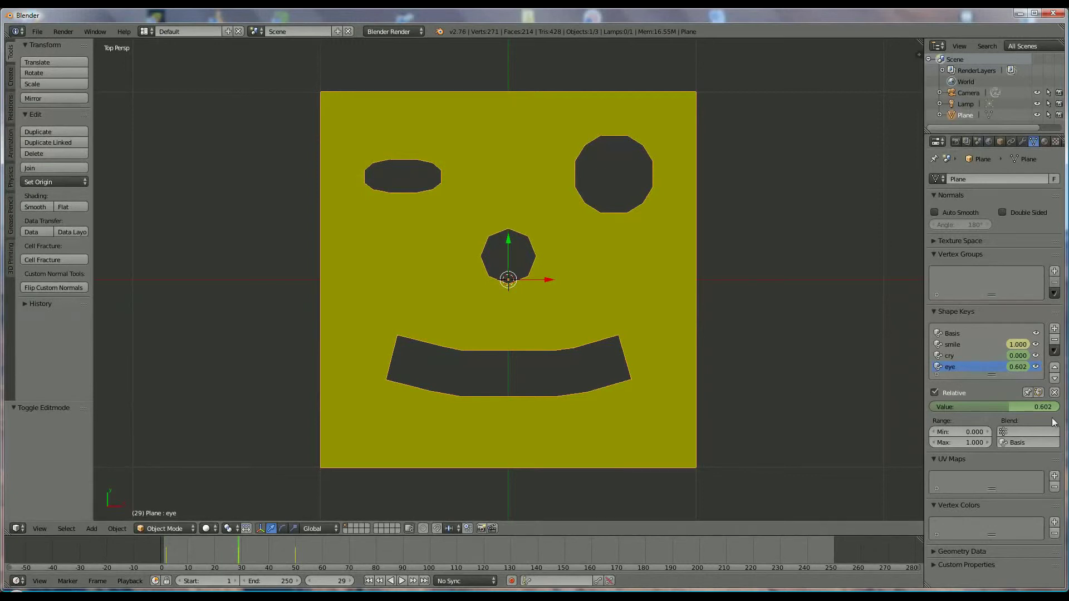
click(1014, 405)
text(0)
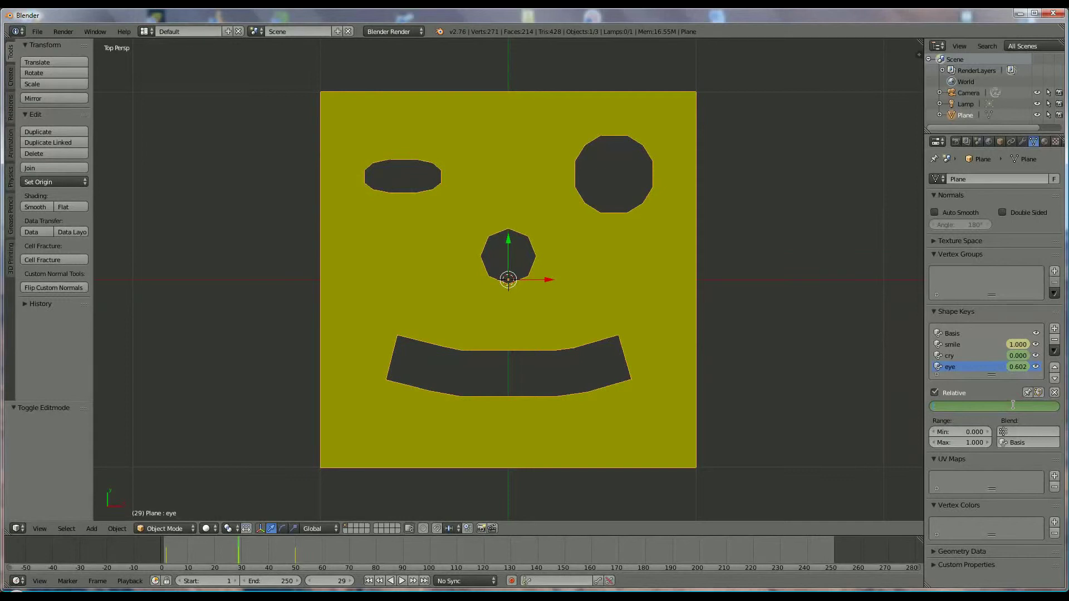
key(Return)
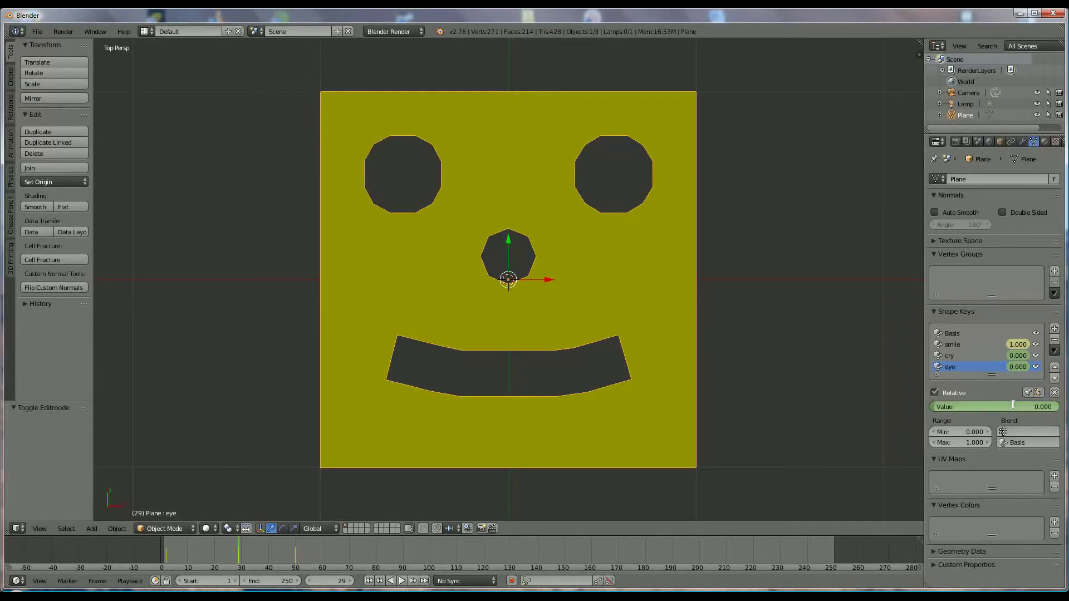
key(i)
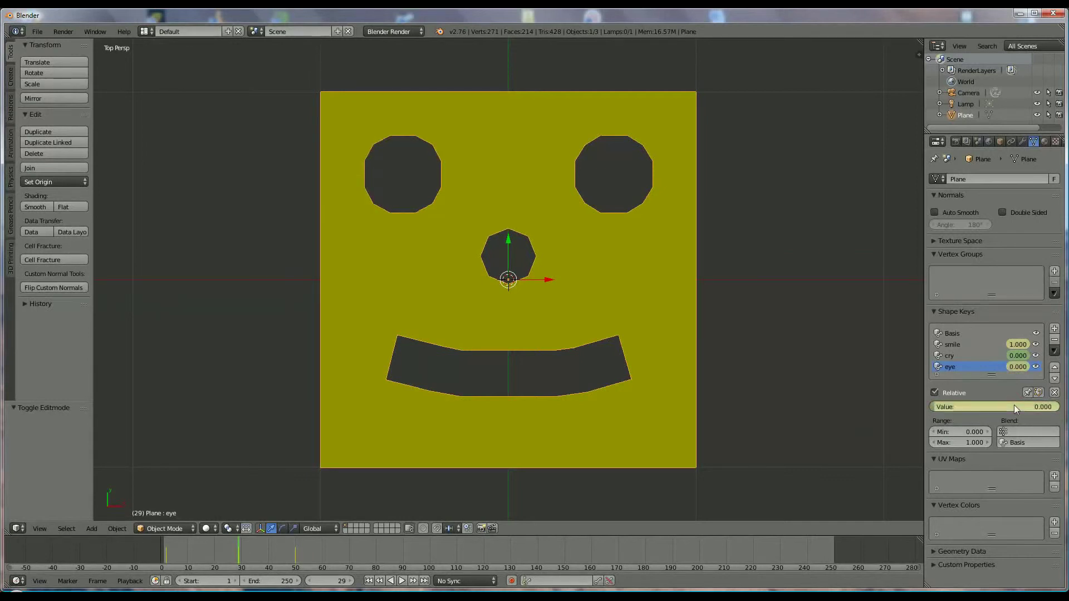
Keyframe the cry shape key at 0 on frame 29, then jump to frame 1
click(997, 356)
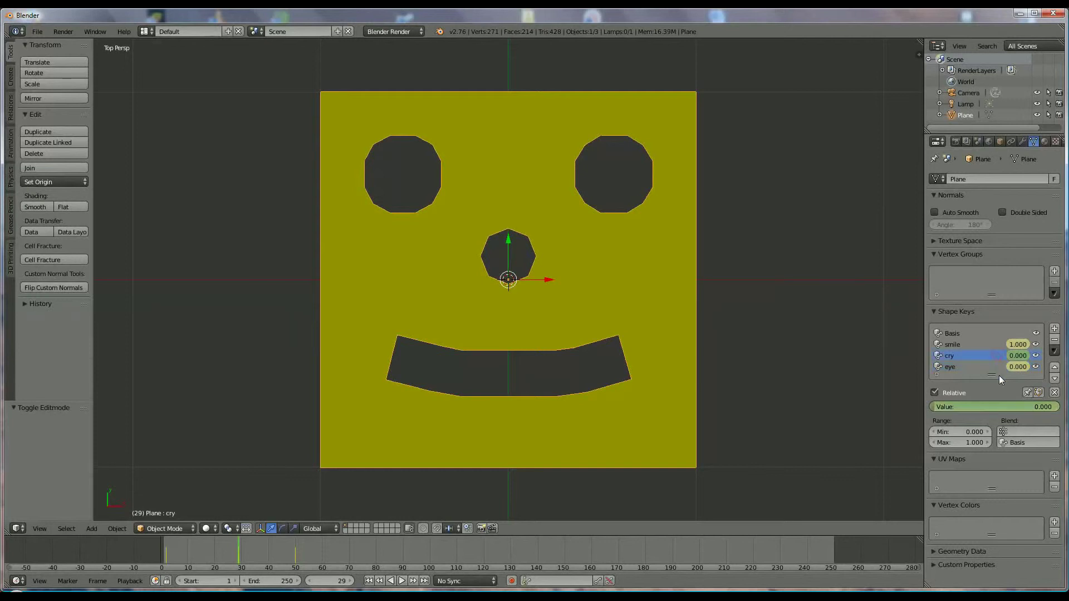
click(1007, 406)
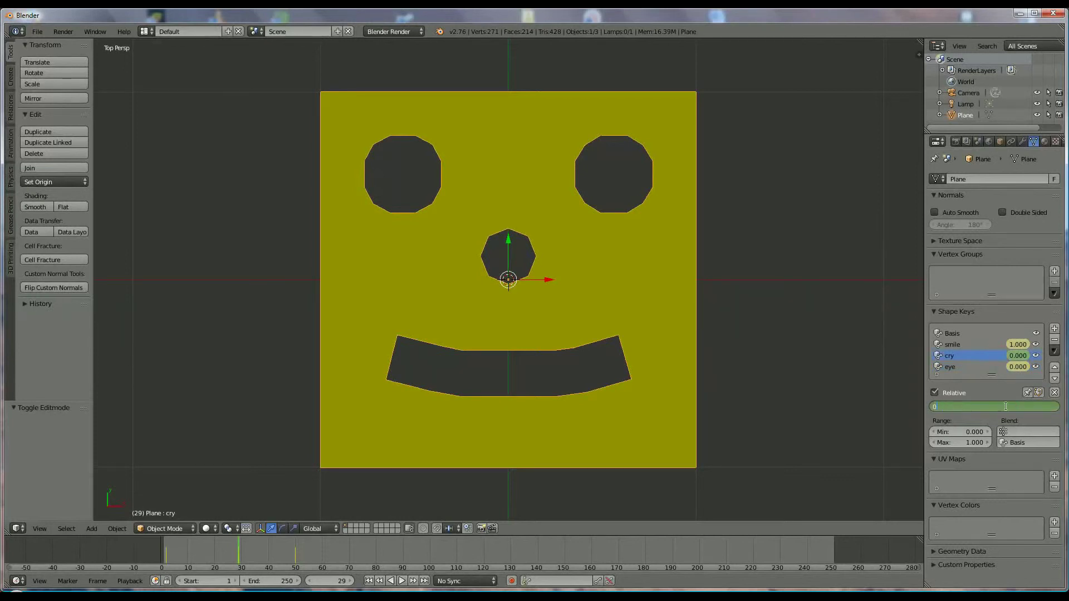
key(Return)
key(i)
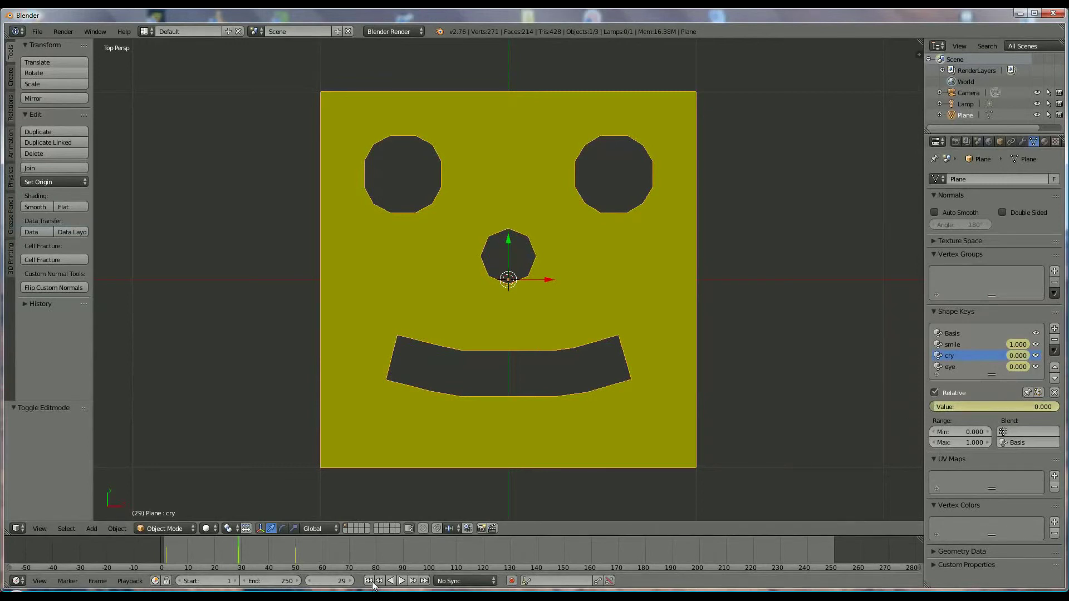
key(shift+Left)
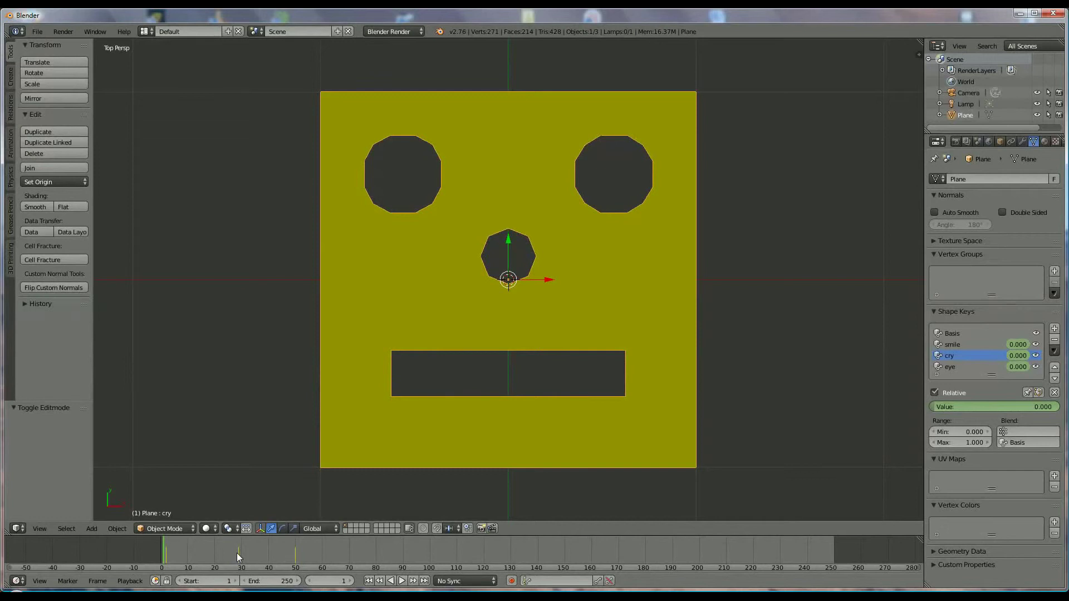
Play, pause and resume the animation, then scrub back to frame 52 to review it
click(402, 581)
click(400, 581)
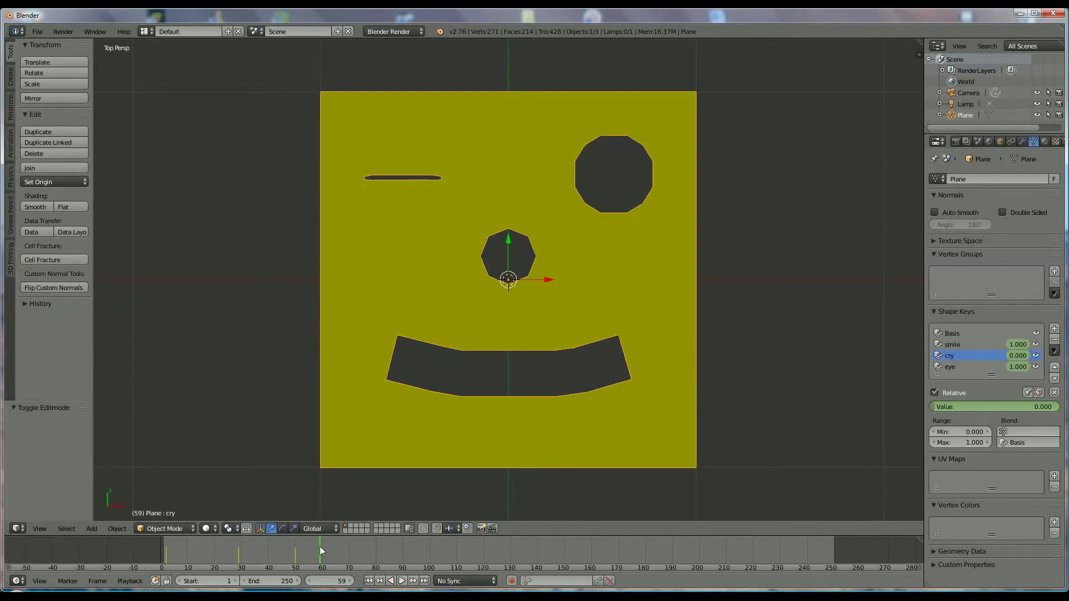
key(alt+a)
mouse_move(373, 555)
mouse_down()
mouse_move(299, 555)
mouse_move(373, 560)
mouse_up()
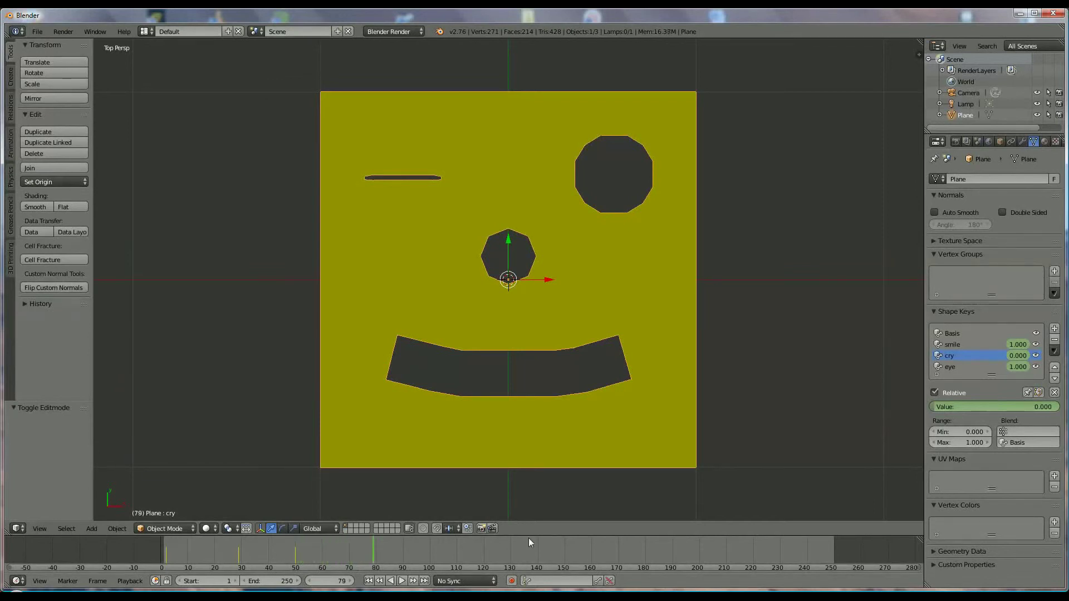
At frame 79, set the eye and smile values to 0 and keep cry at 0
click(971, 365)
click(989, 403)
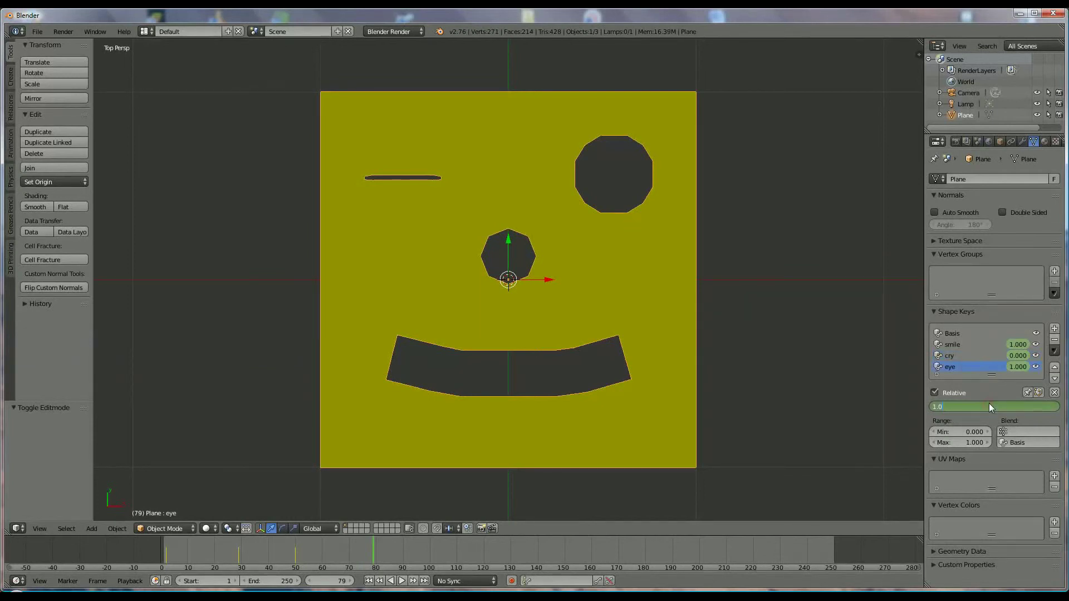
text(0)
key(Return)
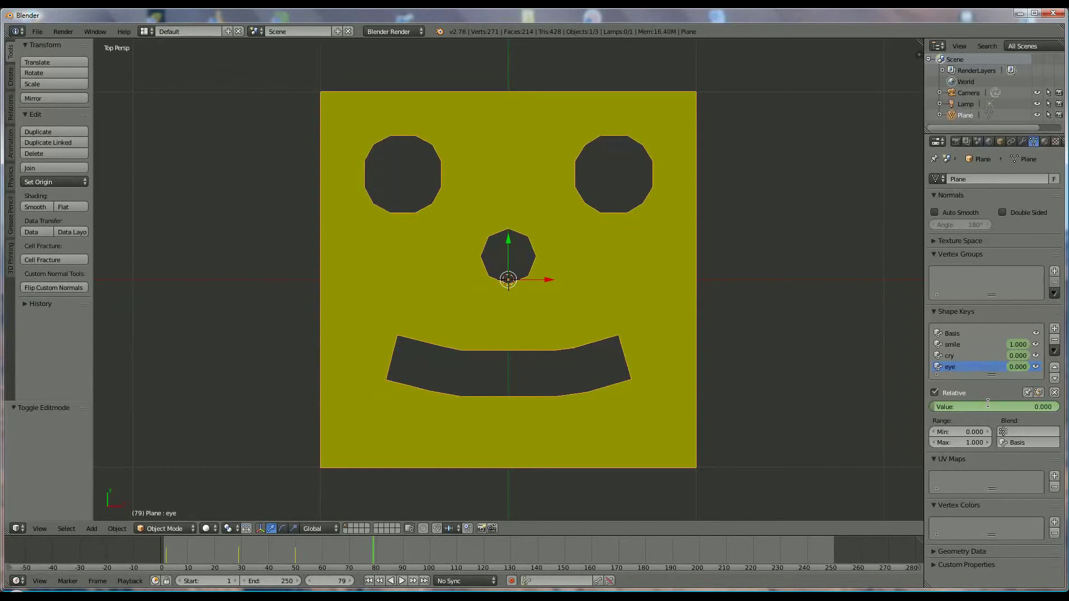
click(984, 354)
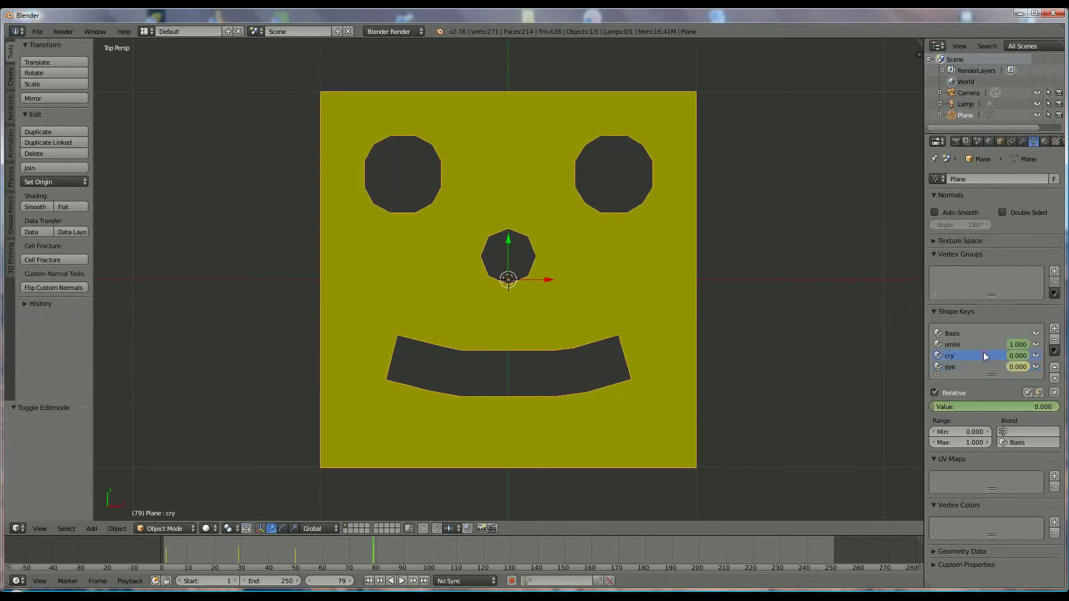
click(998, 406)
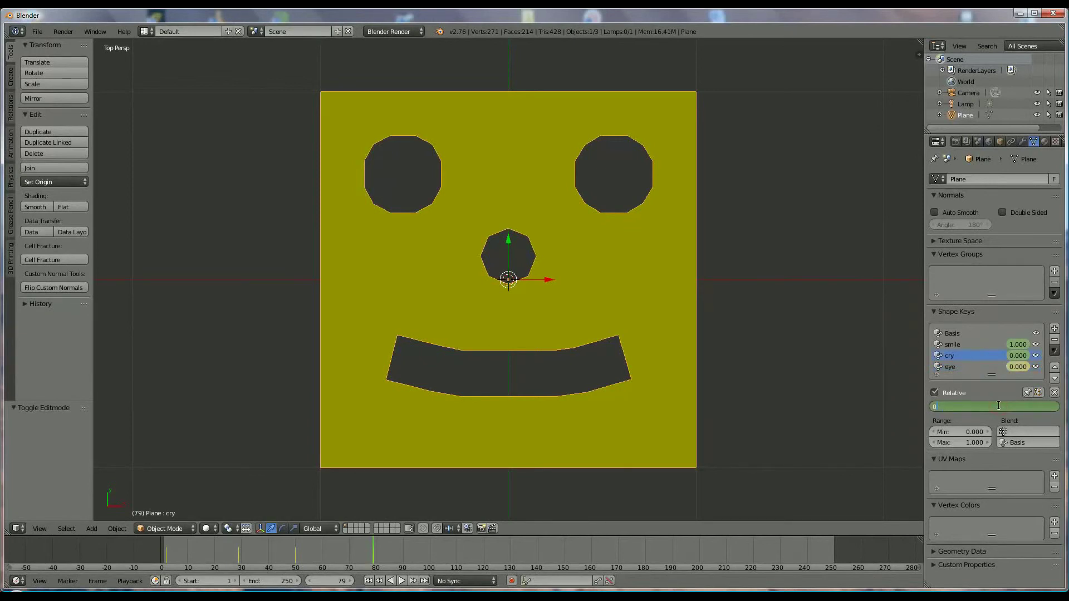
key(Return)
click(987, 344)
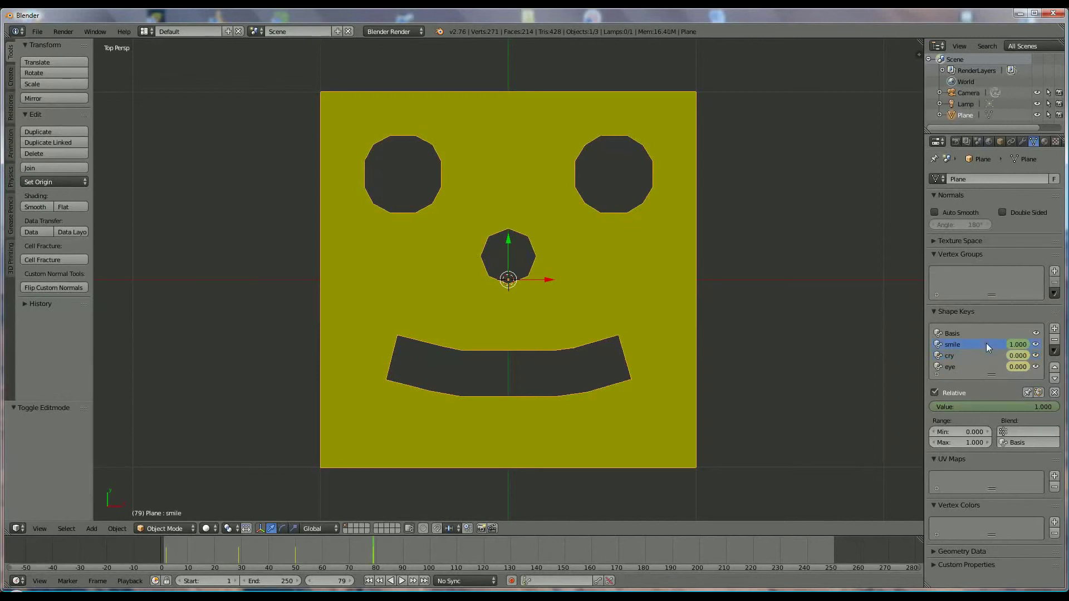
click(999, 405)
text(0)
key(Return)
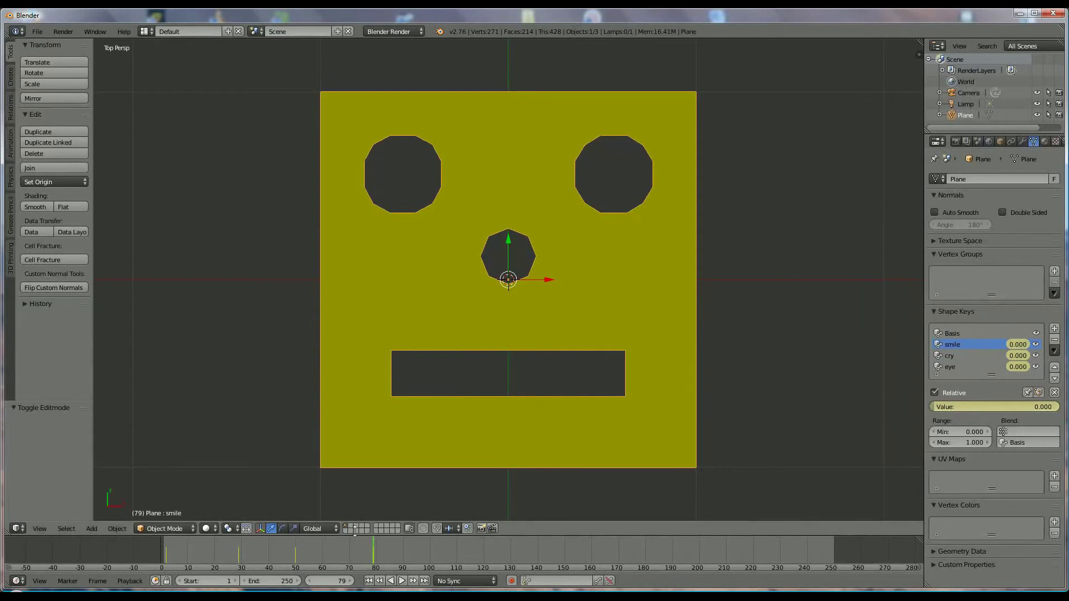
Play to frame 130 and leave the smile shape key value at 0
key(alt+a)
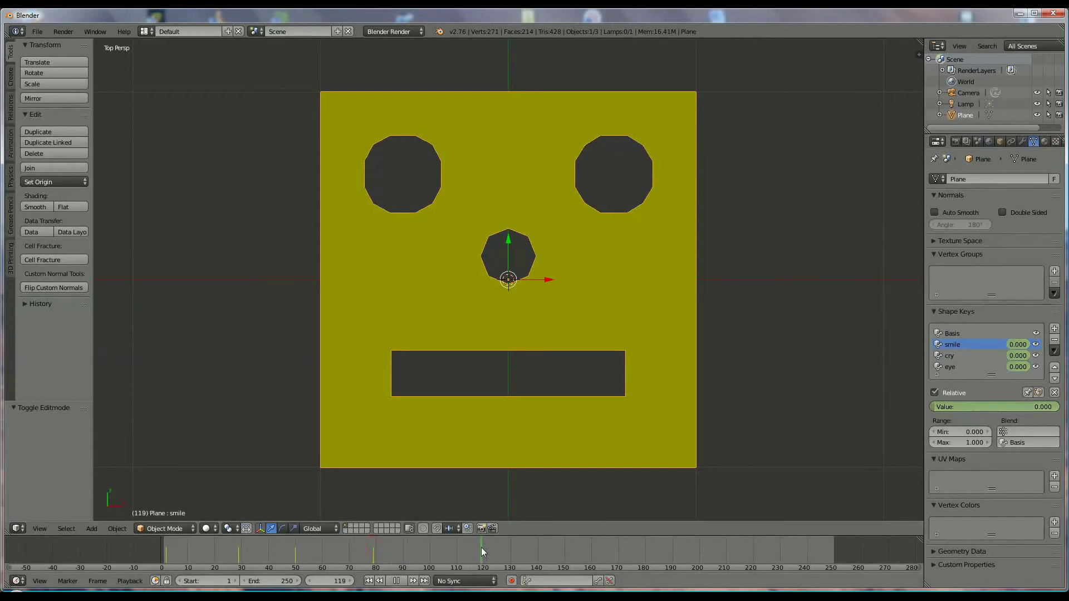
key(alt+a)
click(967, 356)
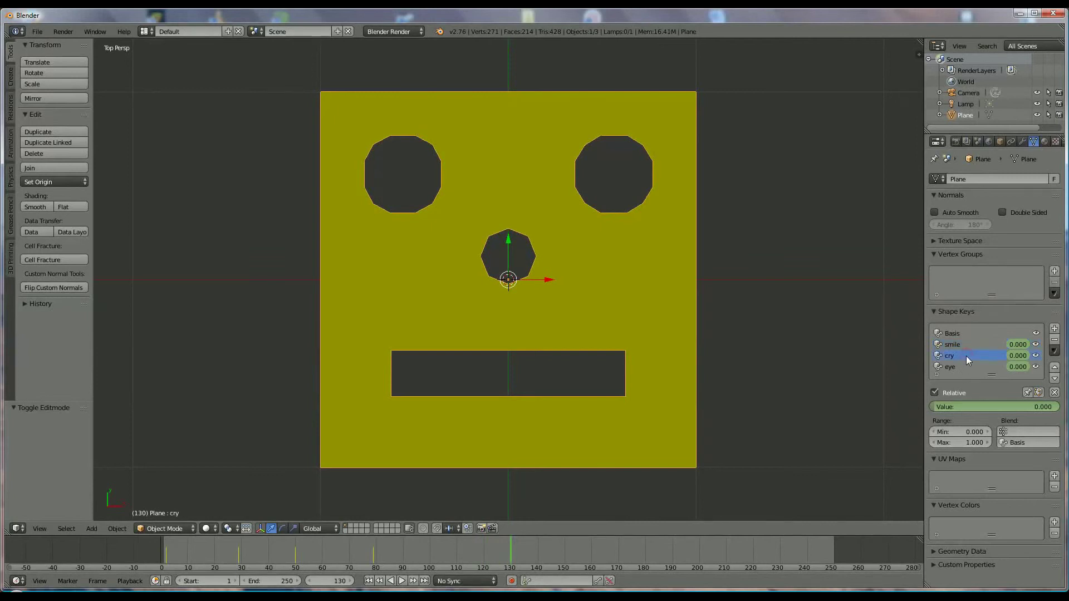
click(972, 344)
click(997, 403)
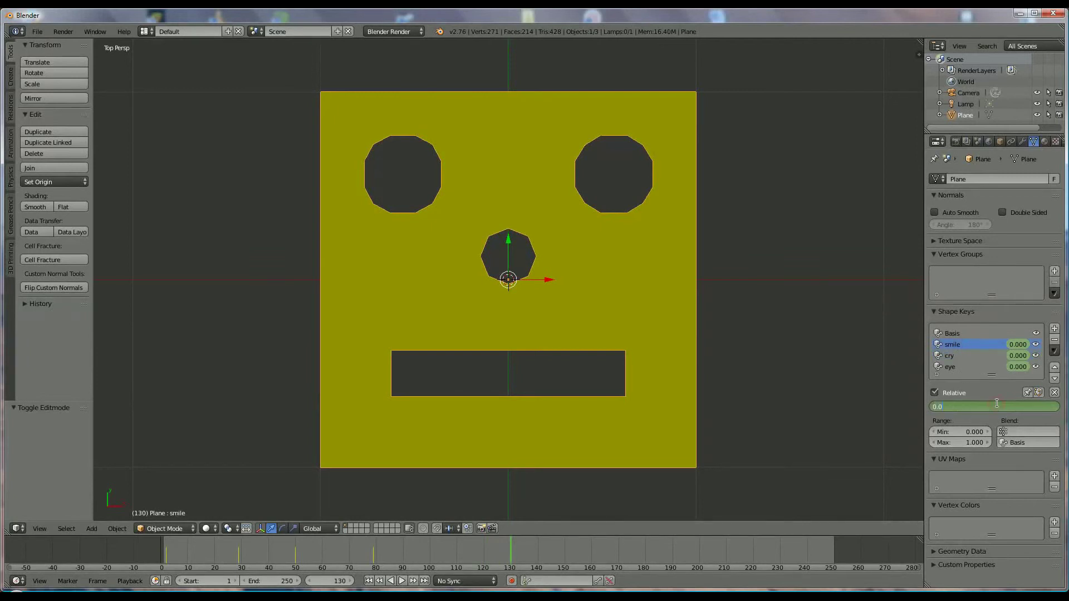
key(BackSpace)
key(Return)
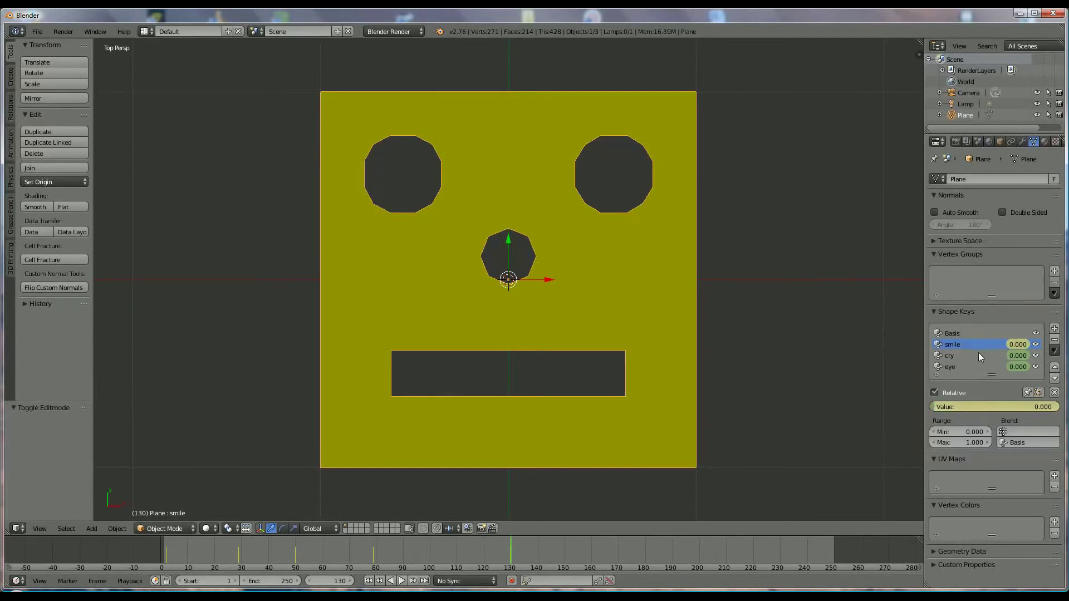
Set the cry and eye shape keys to 1 on frame 130 for a frown with closed eye
click(978, 354)
click(983, 405)
text(1)
key(Return)
click(977, 368)
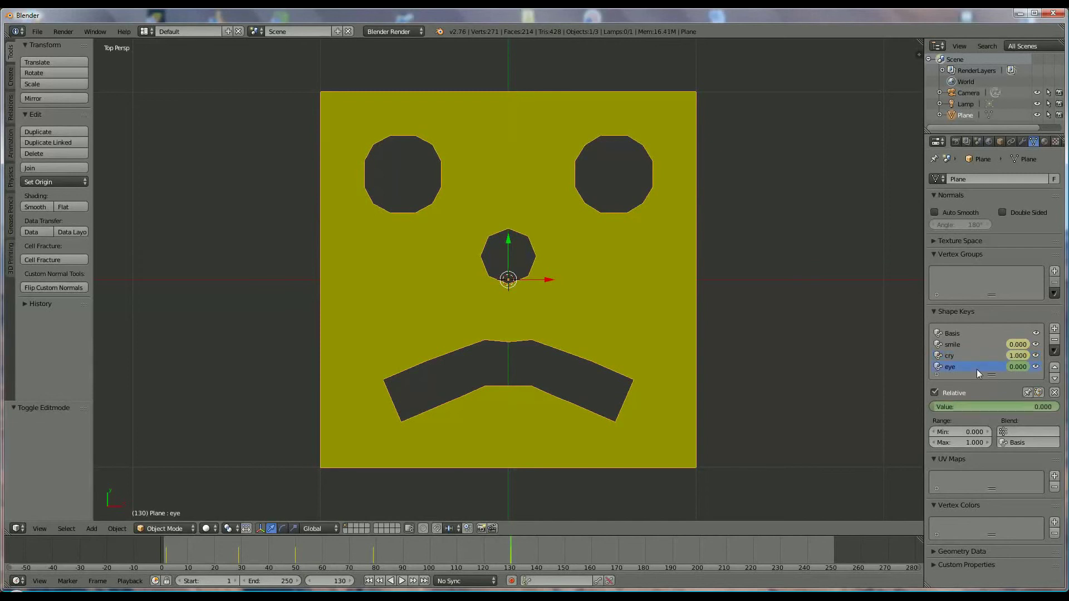
click(981, 405)
text(1)
key(Return)
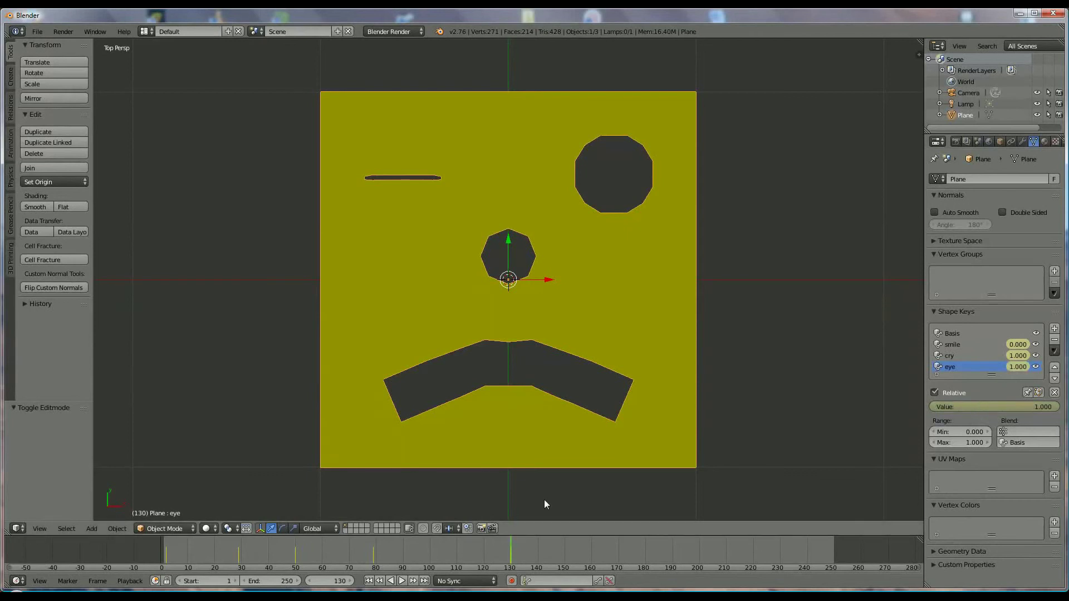
Set the scene end frame to 131 and play the animation from the start
mouse_move(510, 540)
mouse_down()
mouse_move(457, 570)
mouse_move(162, 542)
mouse_move(427, 571)
mouse_move(456, 539)
mouse_move(508, 543)
mouse_up()
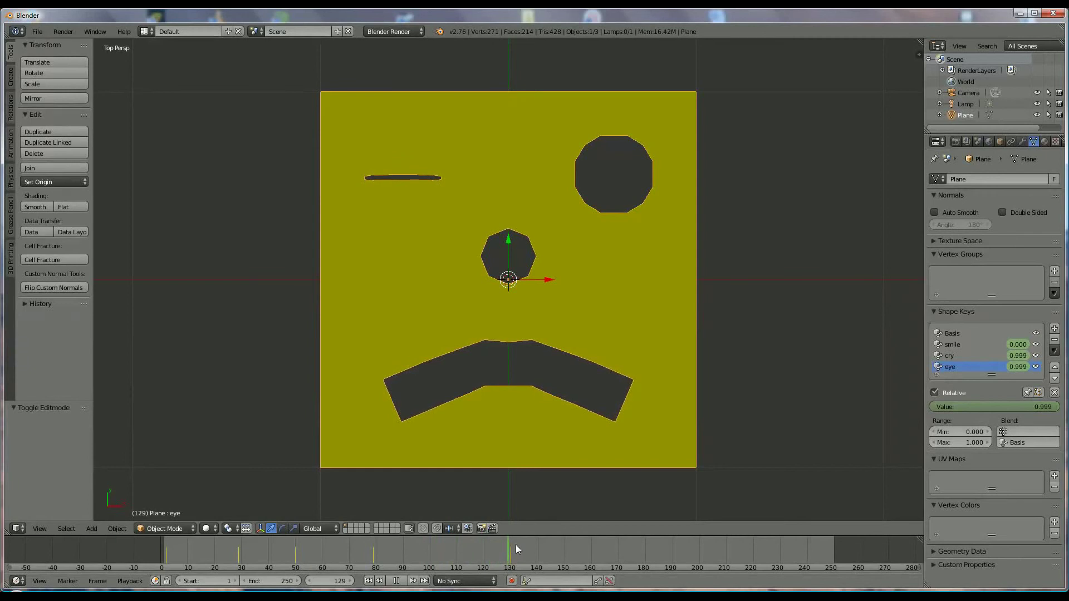
click(281, 579)
text(131)
key(Return)
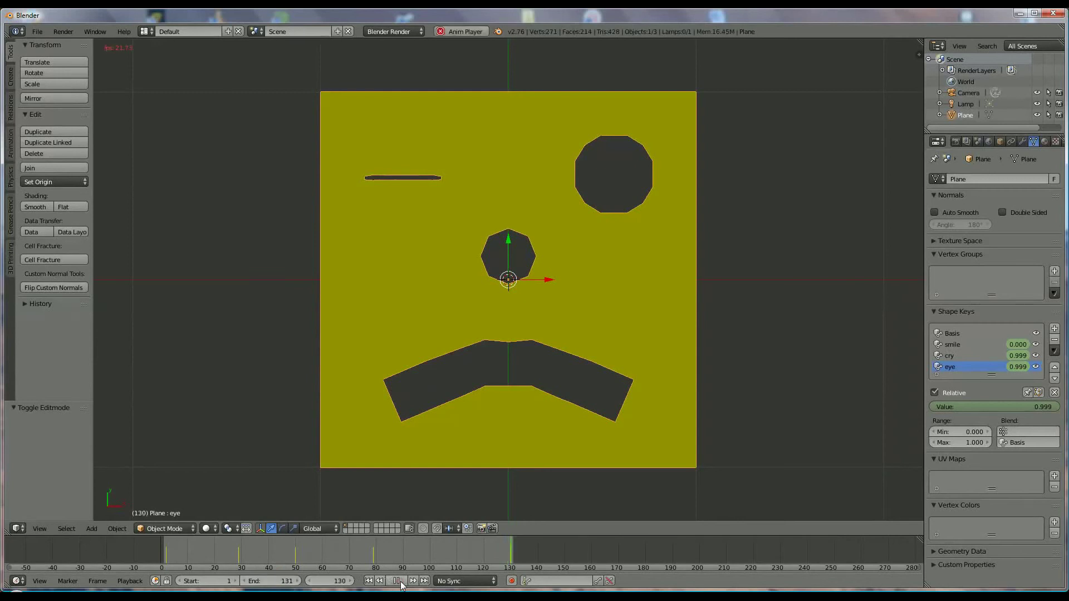
click(401, 582)
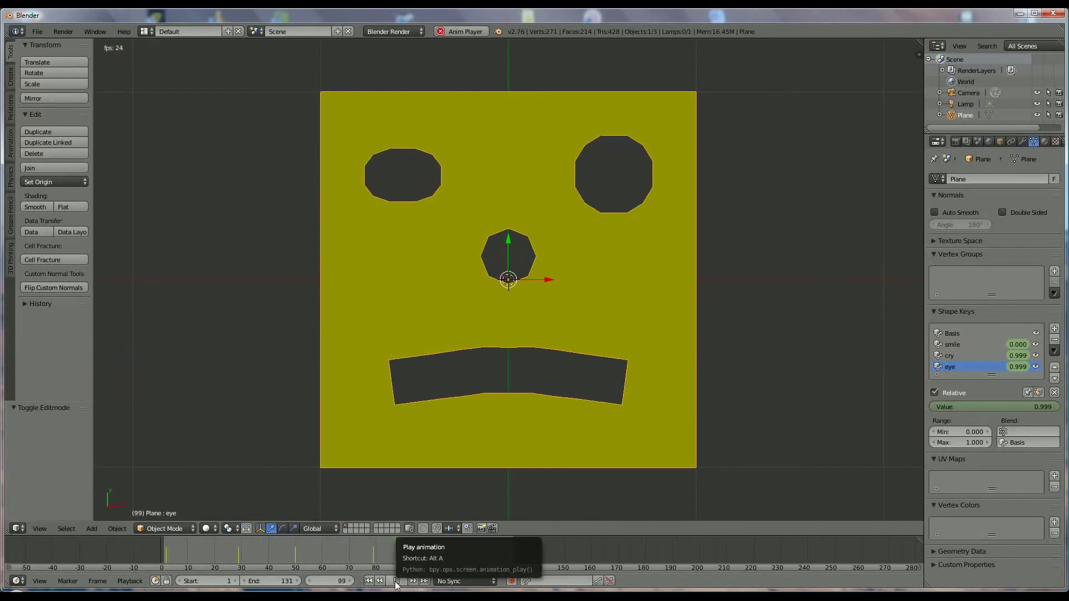
Stop playback and set the render output file format to AVI JPEG
click(396, 581)
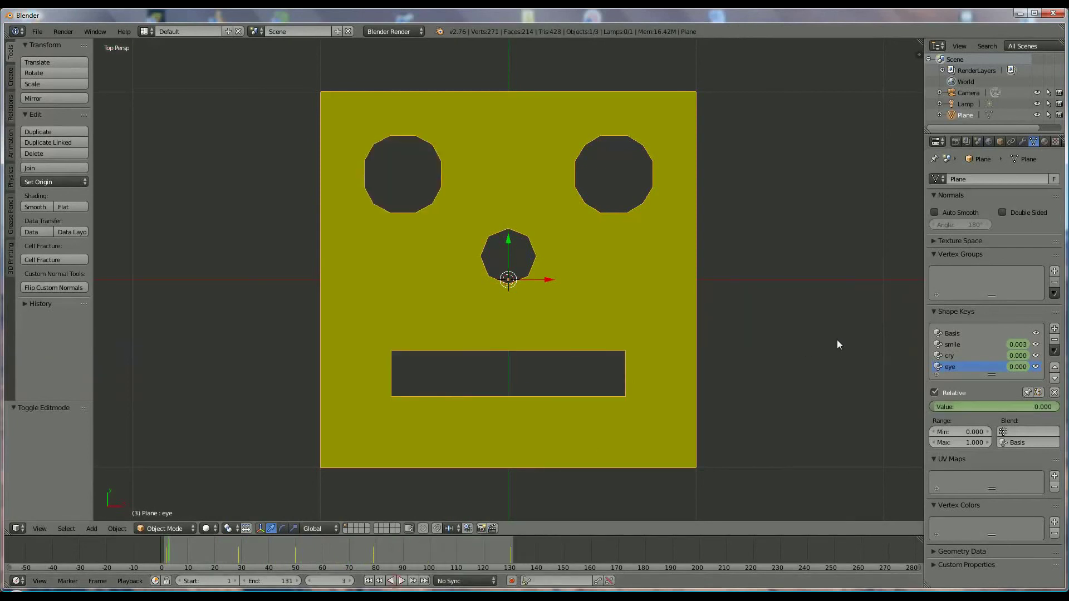
click(955, 141)
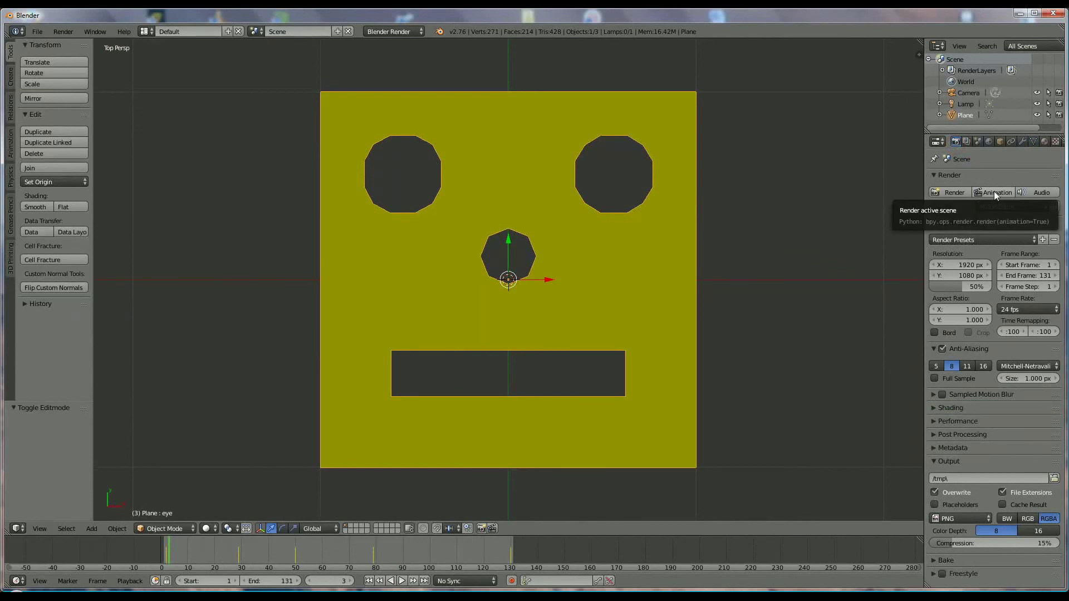
click(974, 518)
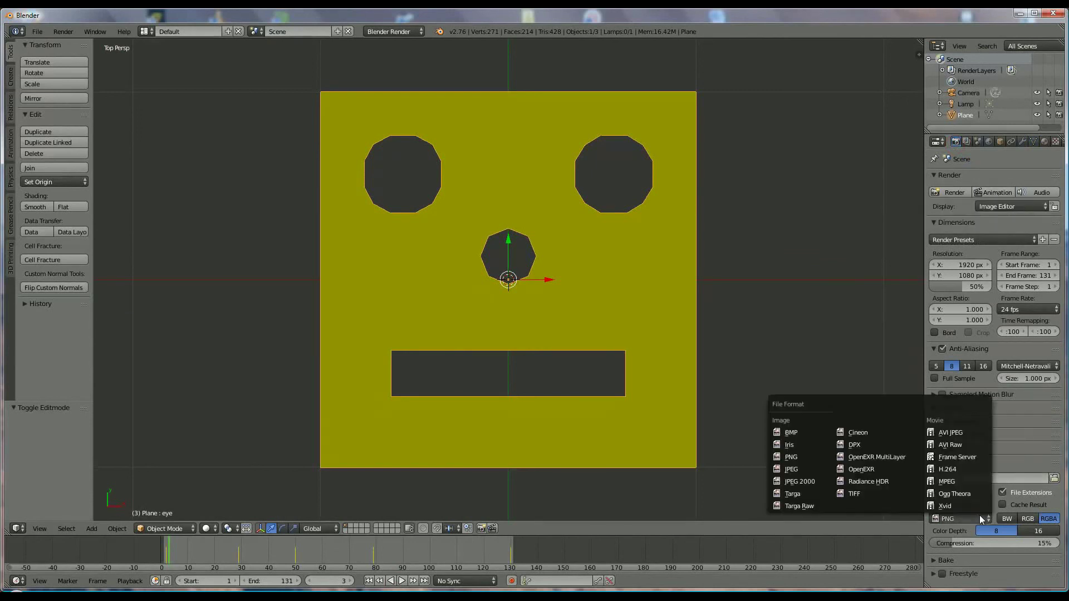
click(951, 433)
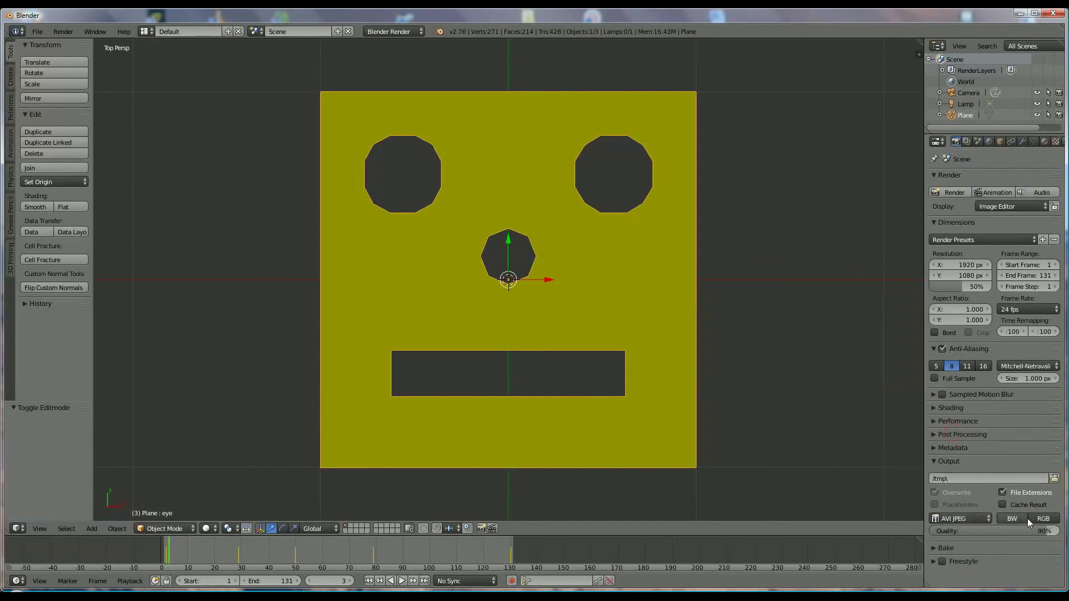